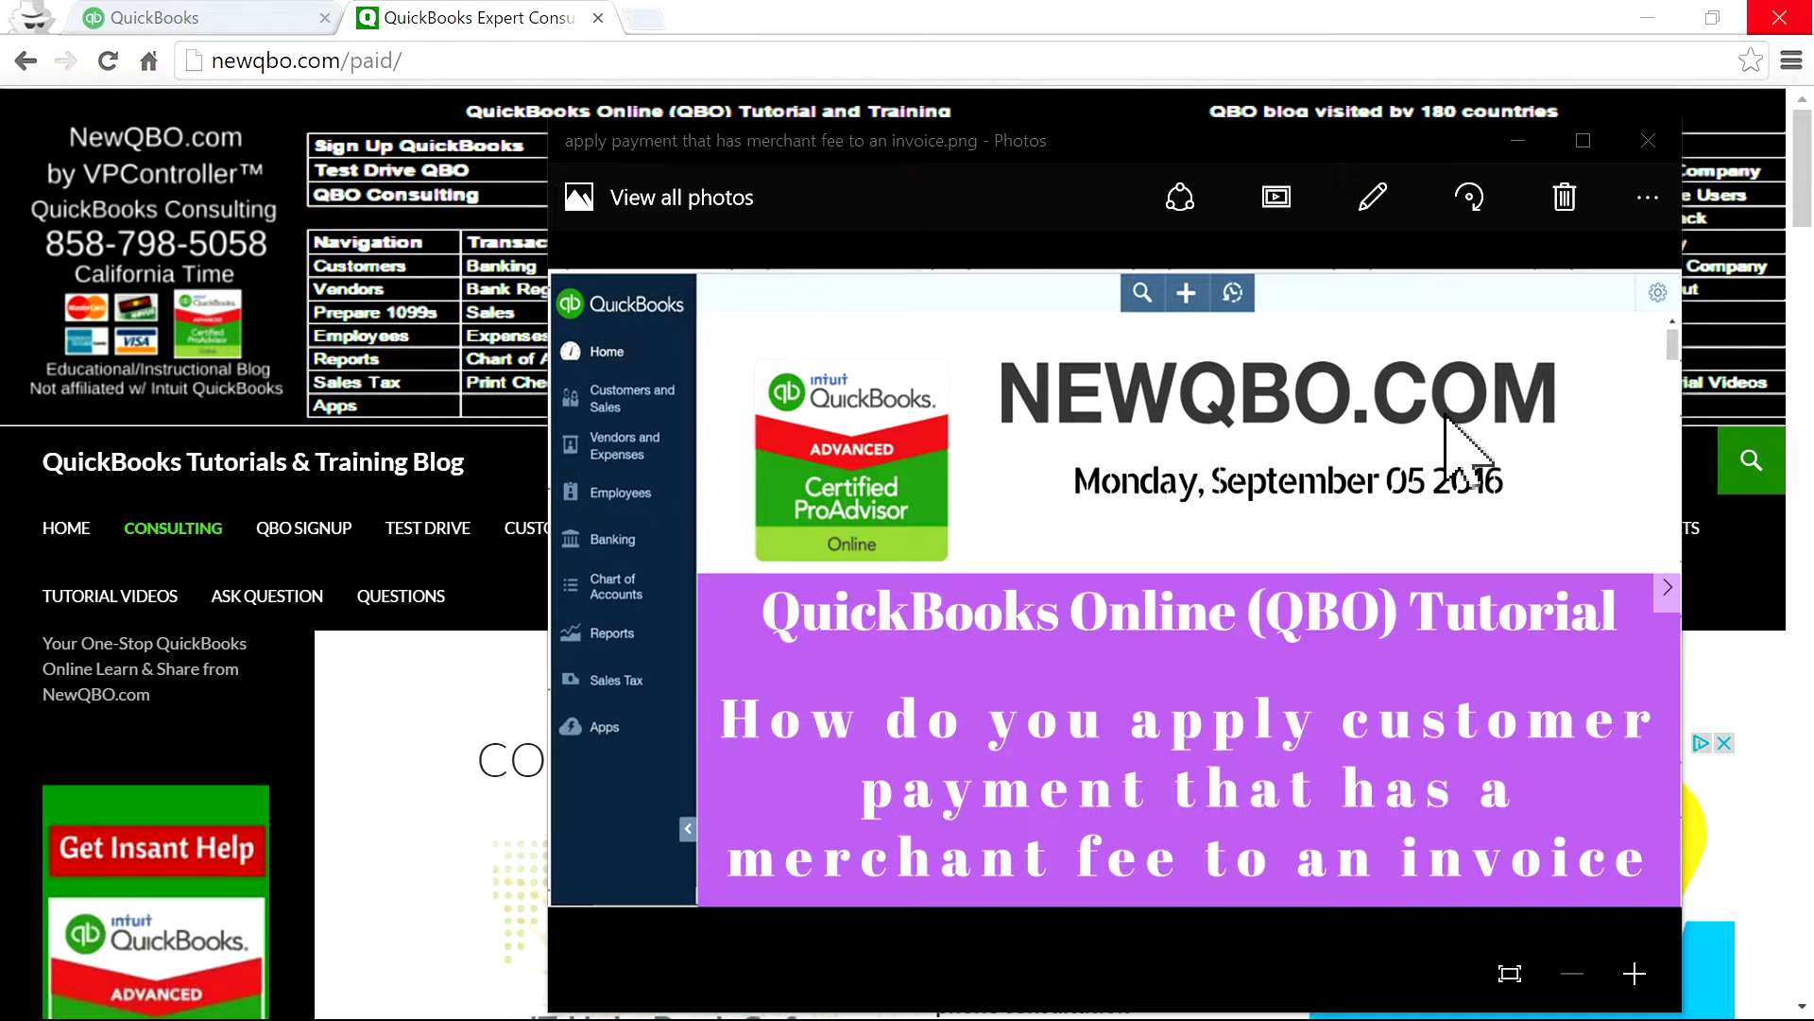
Bring the NewQBO.com blog in front of Photos and go to its Ask Question page via Consulting
left_click(506, 488)
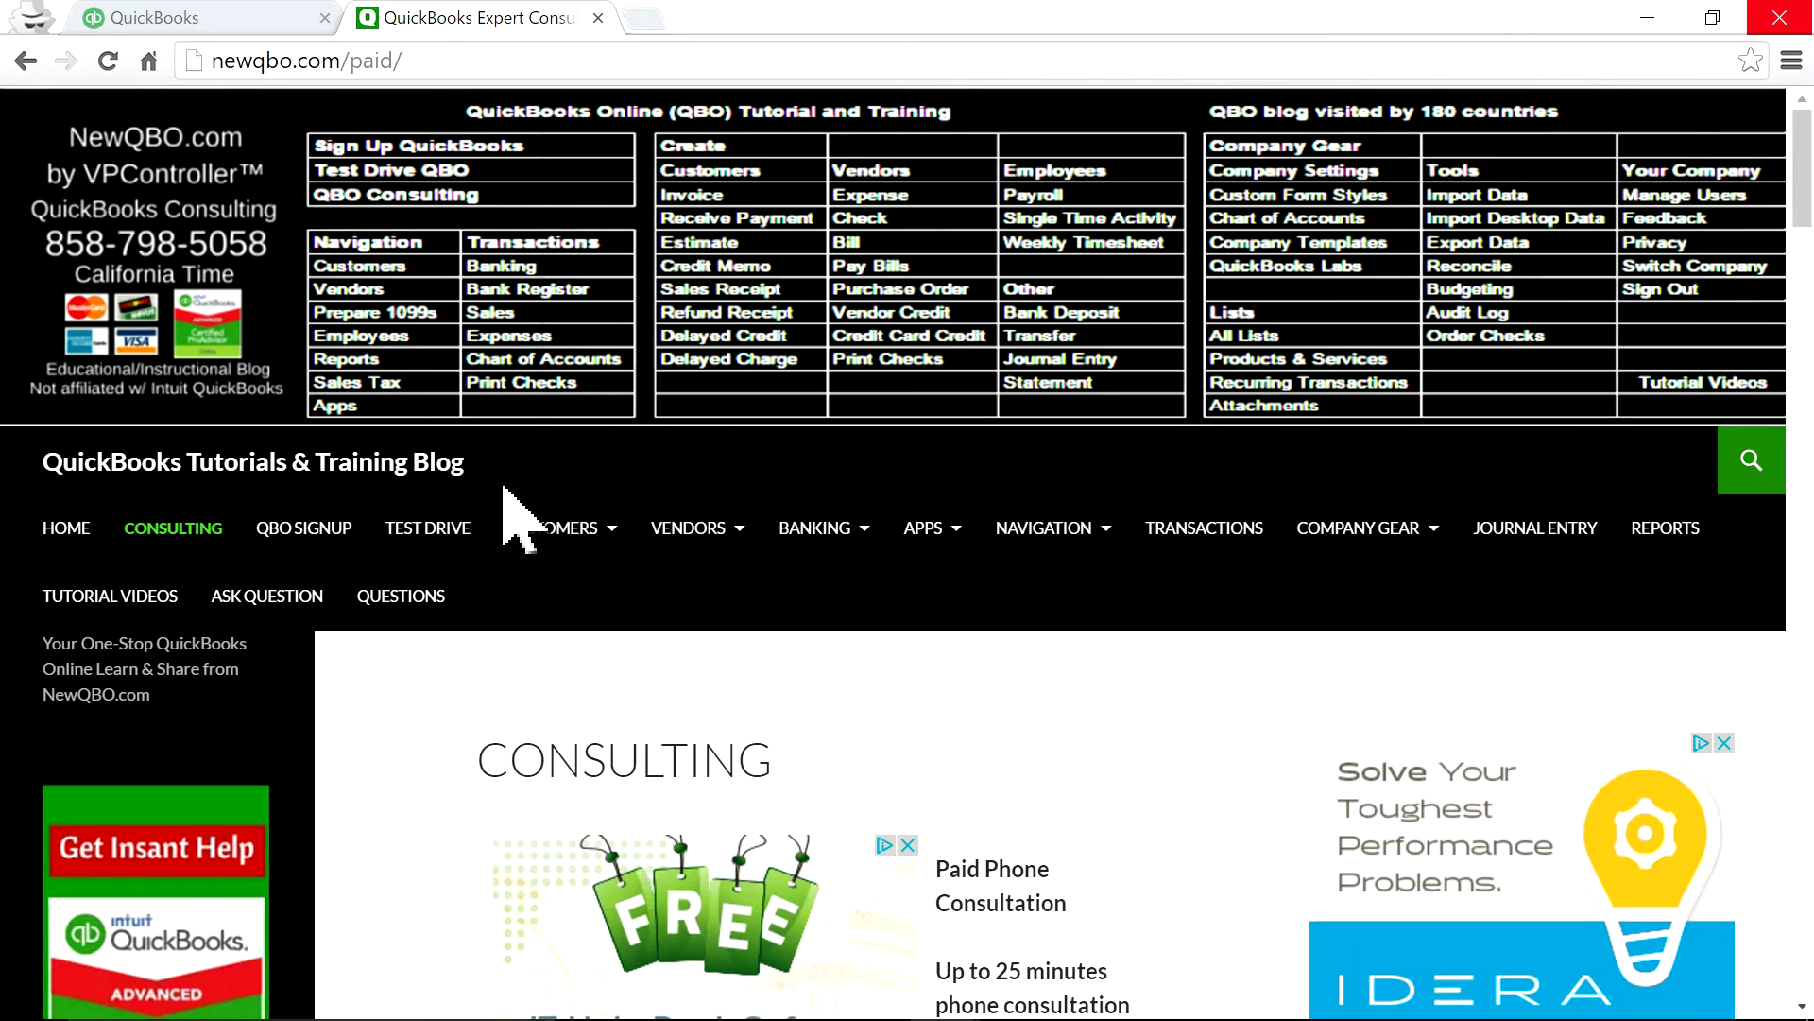
left_click(176, 537)
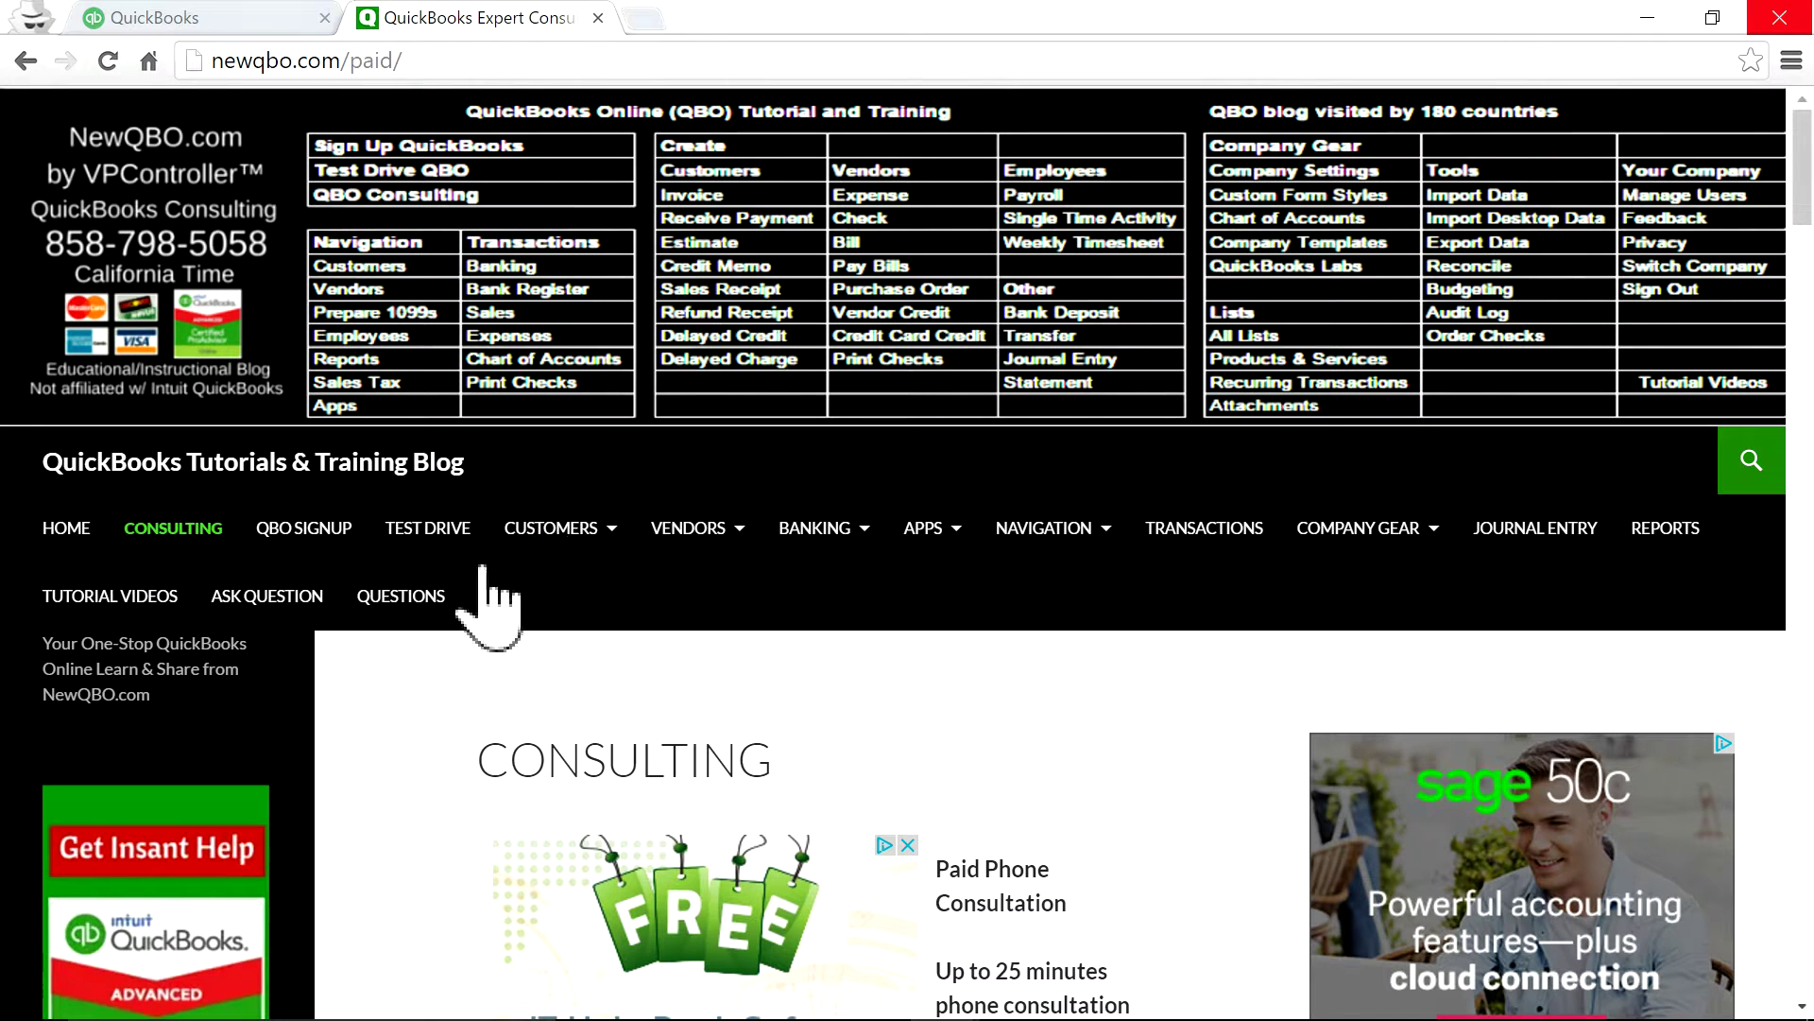
left_click(281, 598)
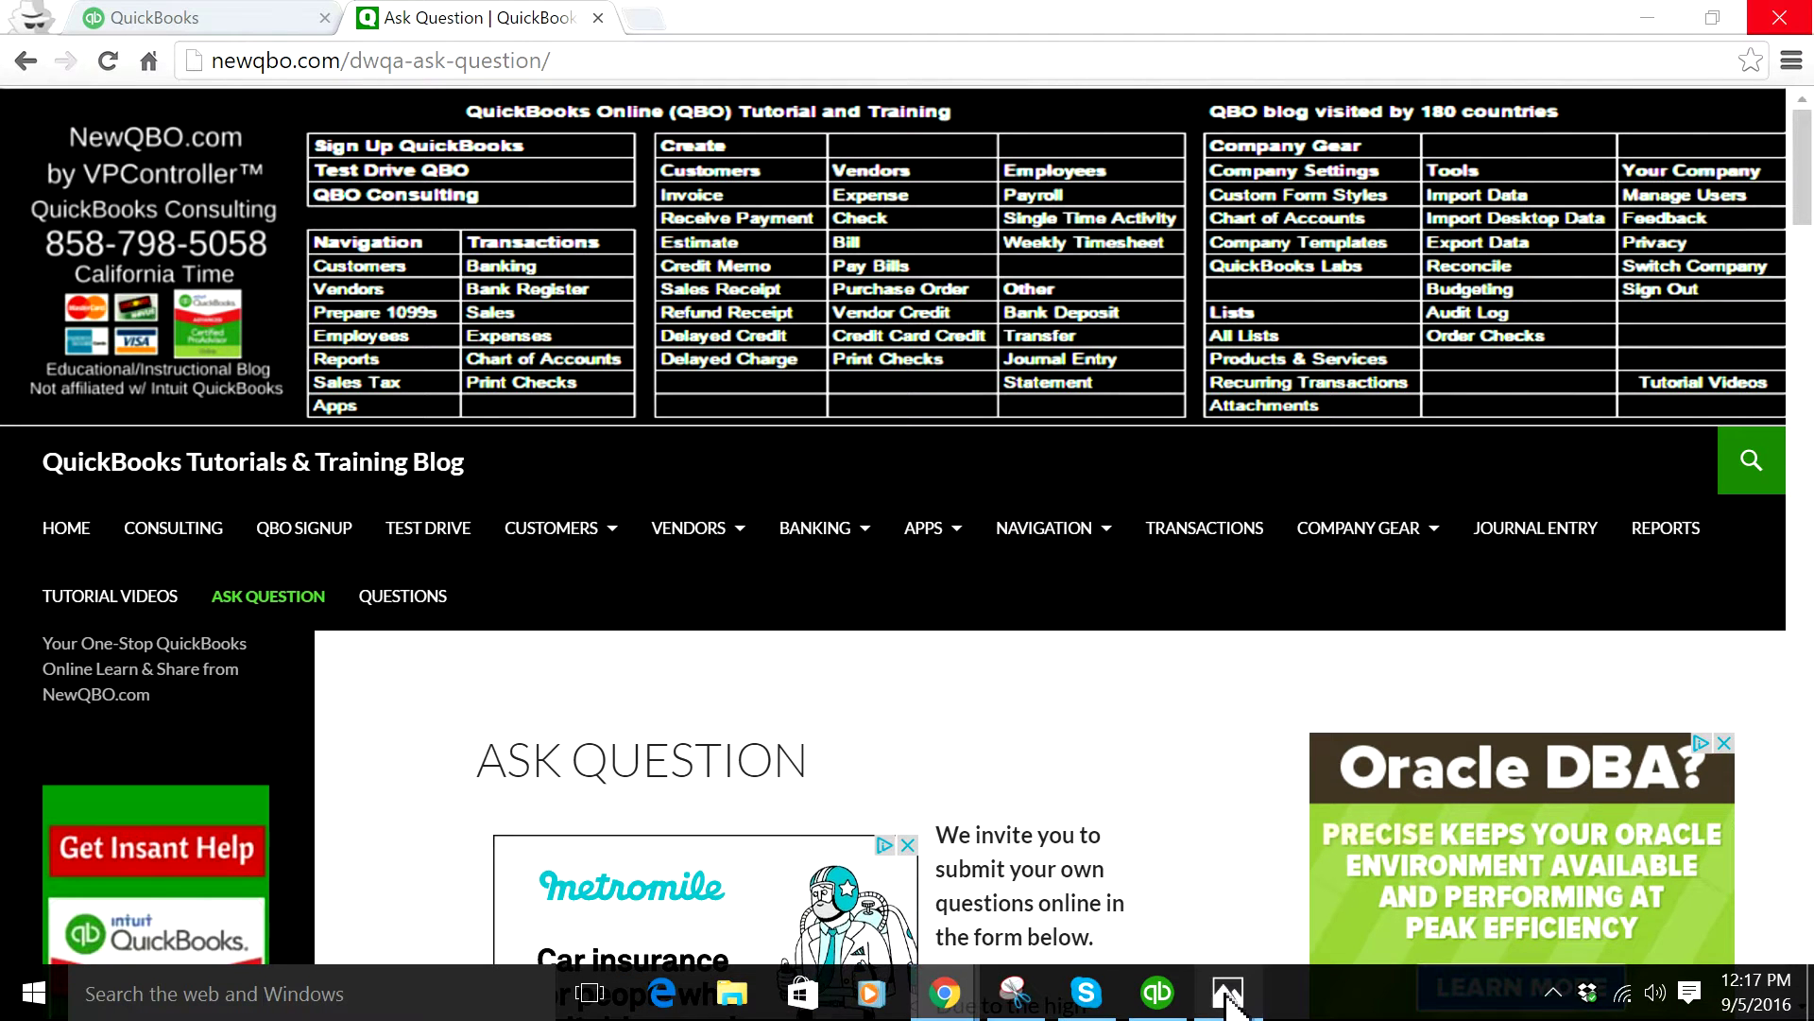
left_click(1226, 991)
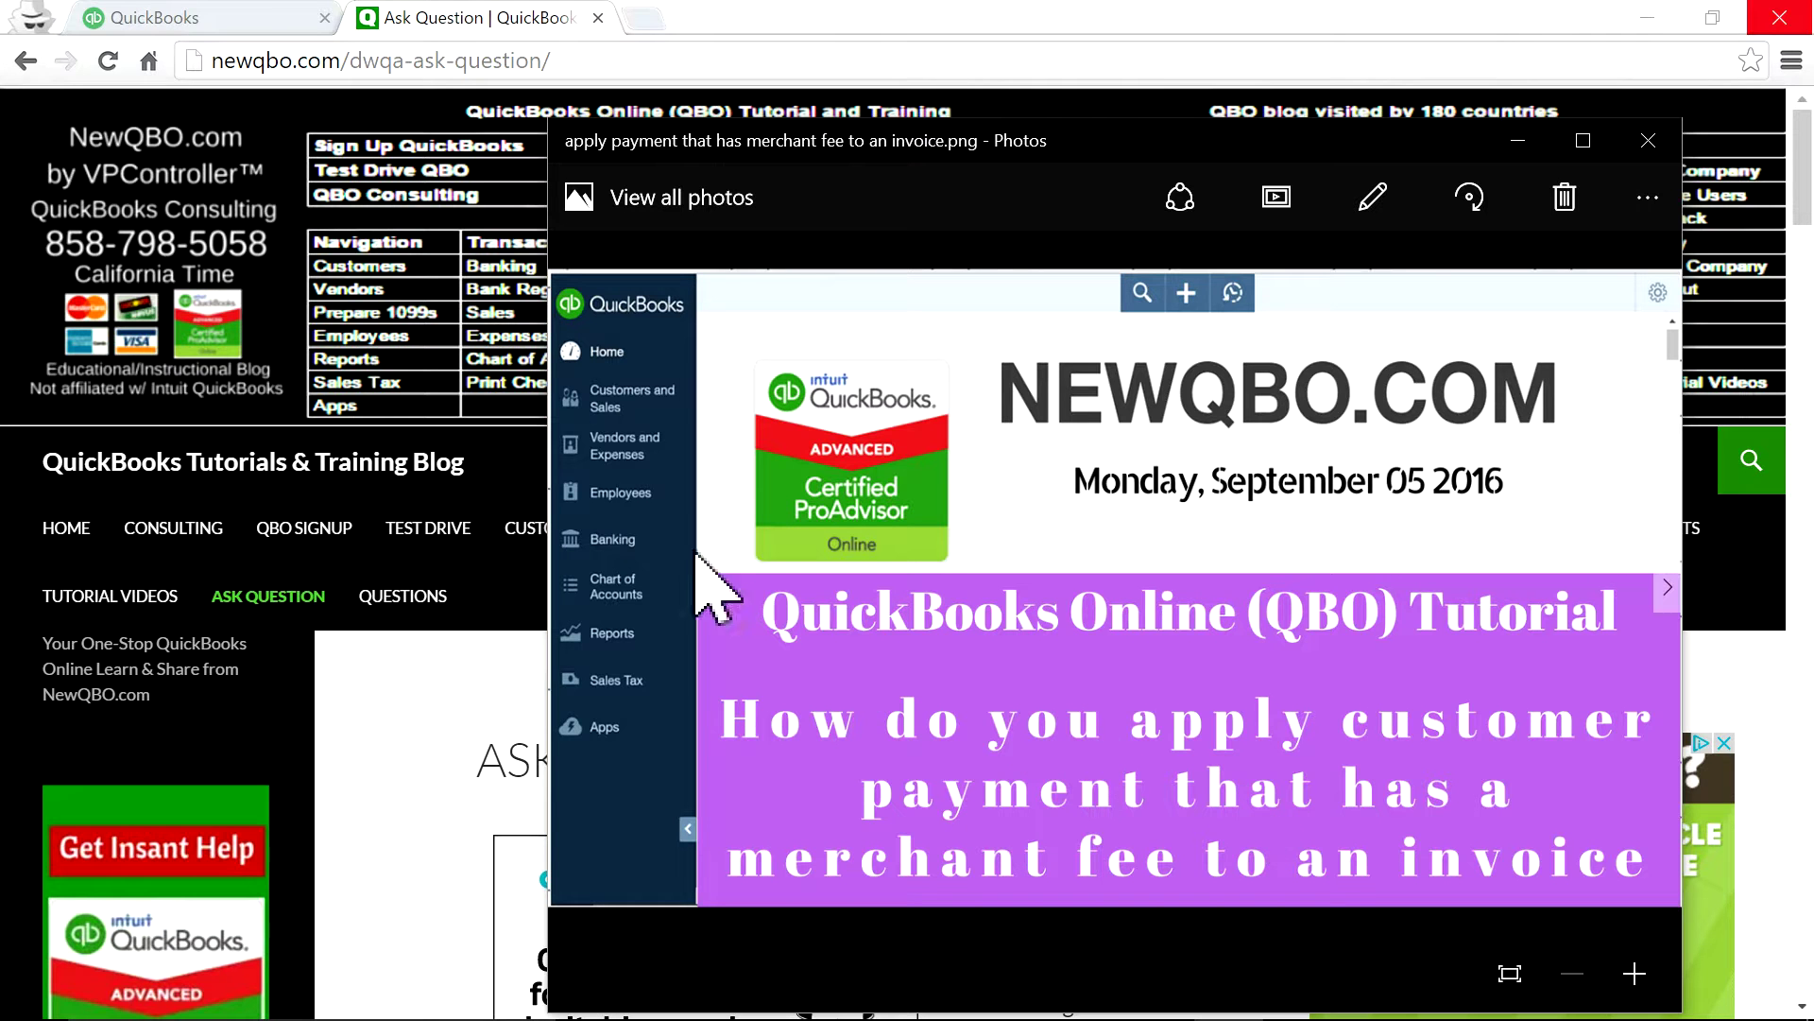
left_click(499, 459)
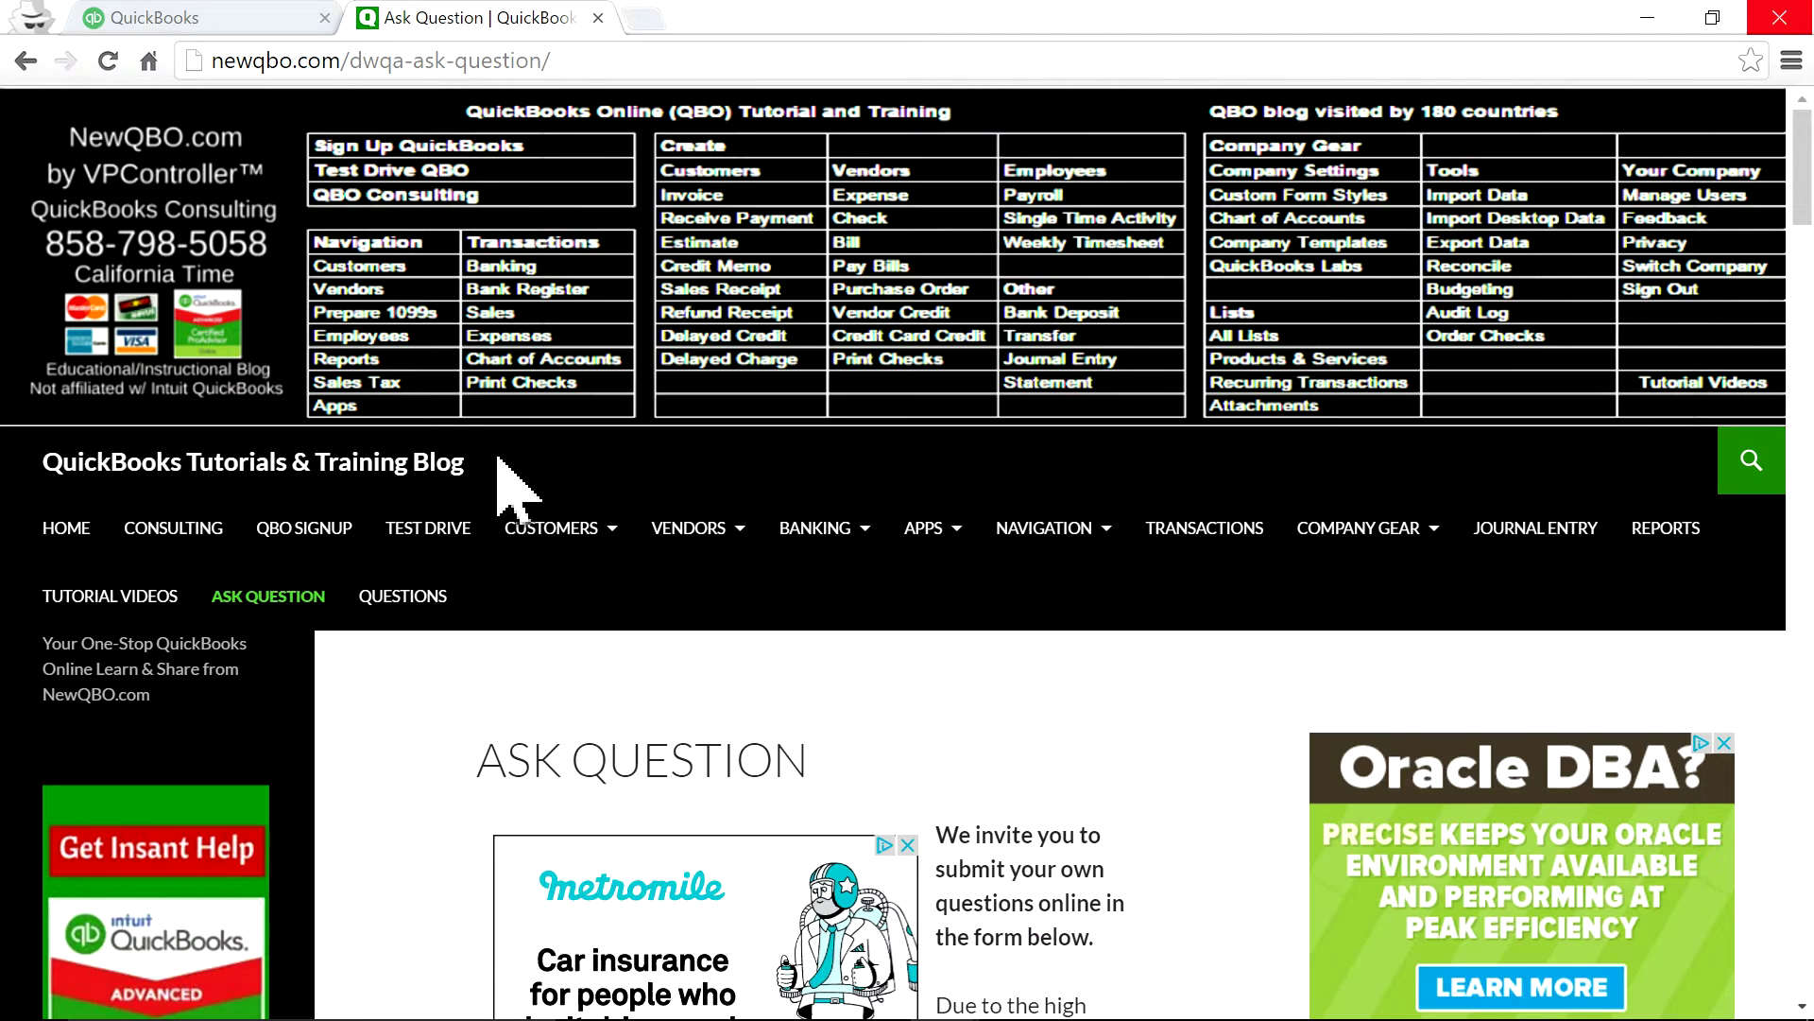
Start a new Receive Payment form from the QuickBooks Create menu
left_click(209, 17)
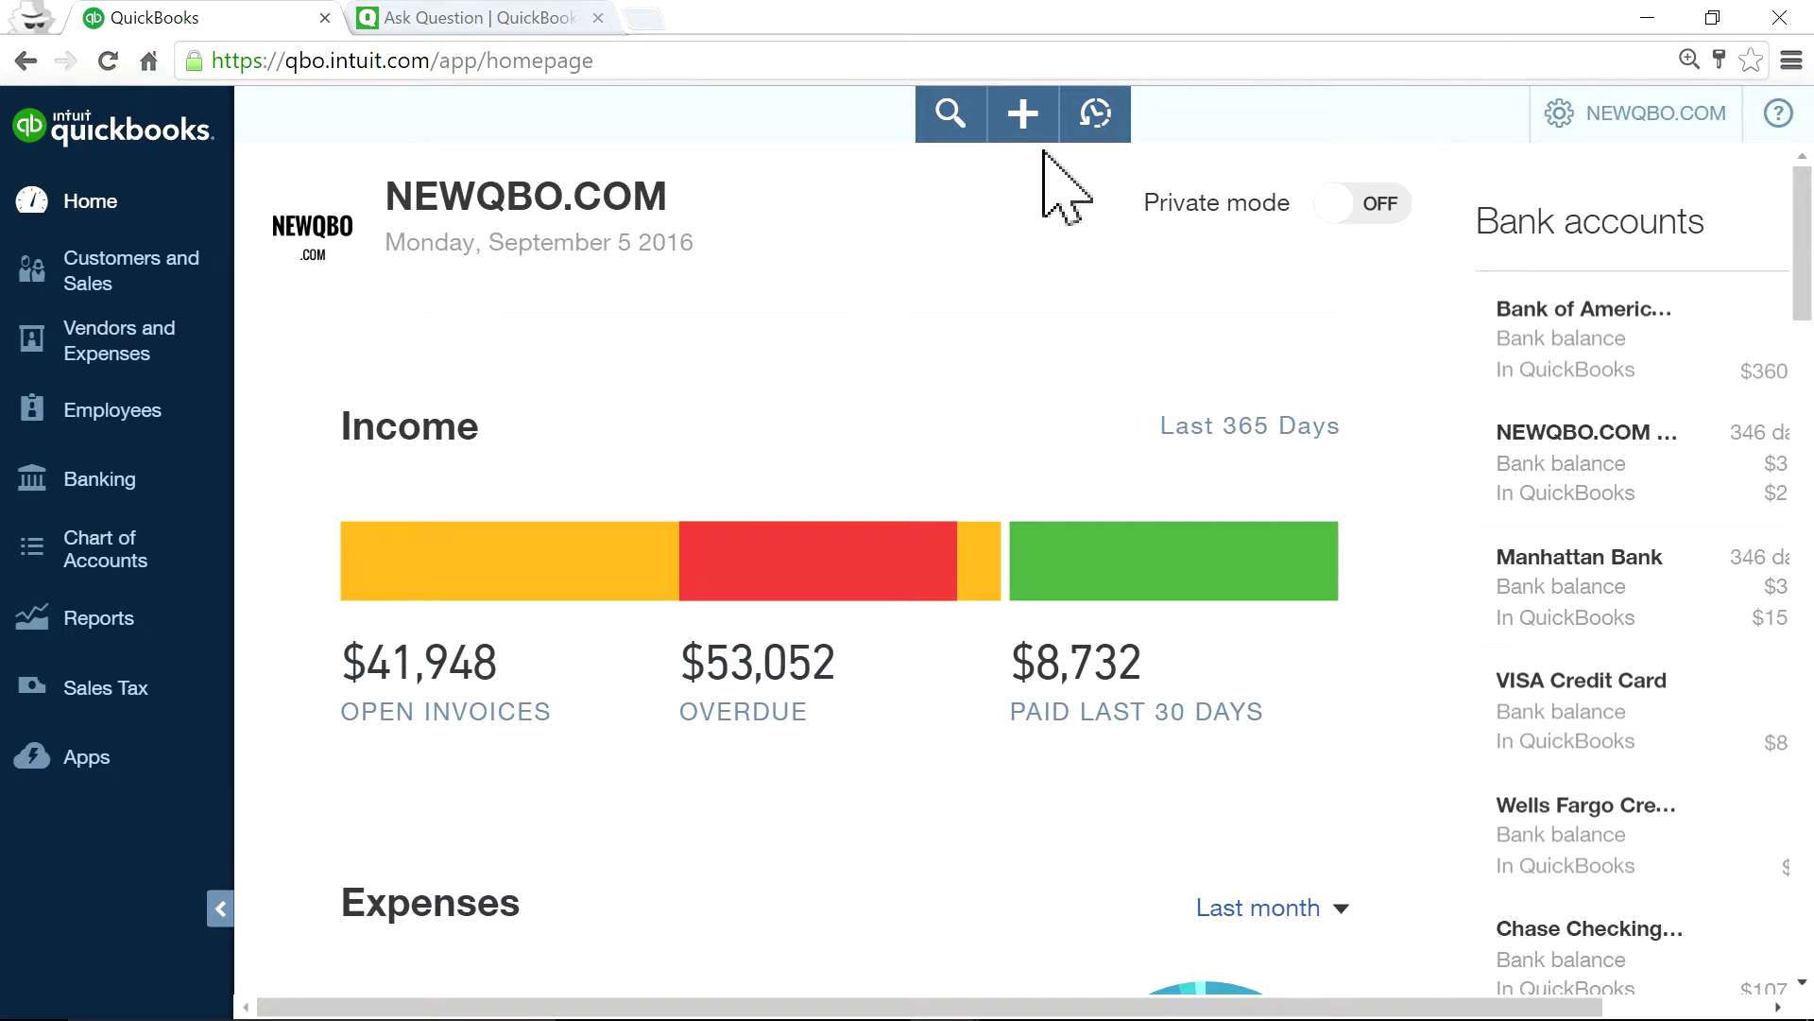
left_click(1022, 115)
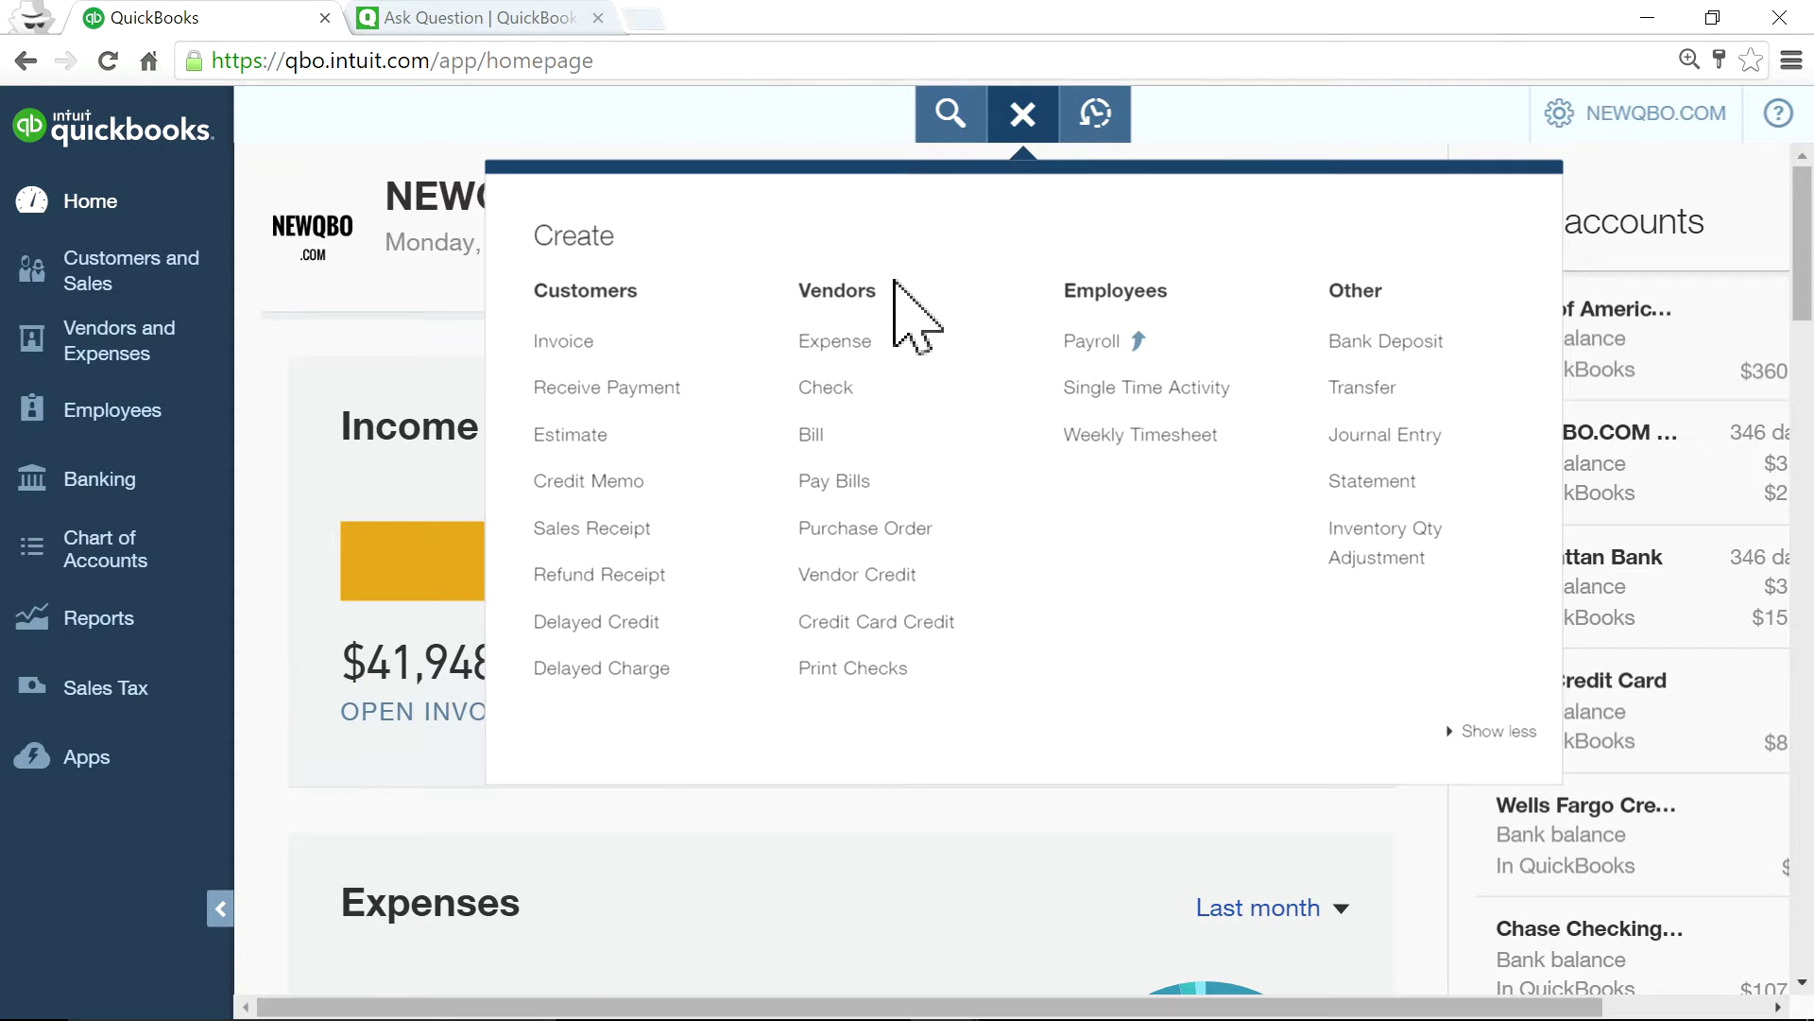
left_click(601, 389)
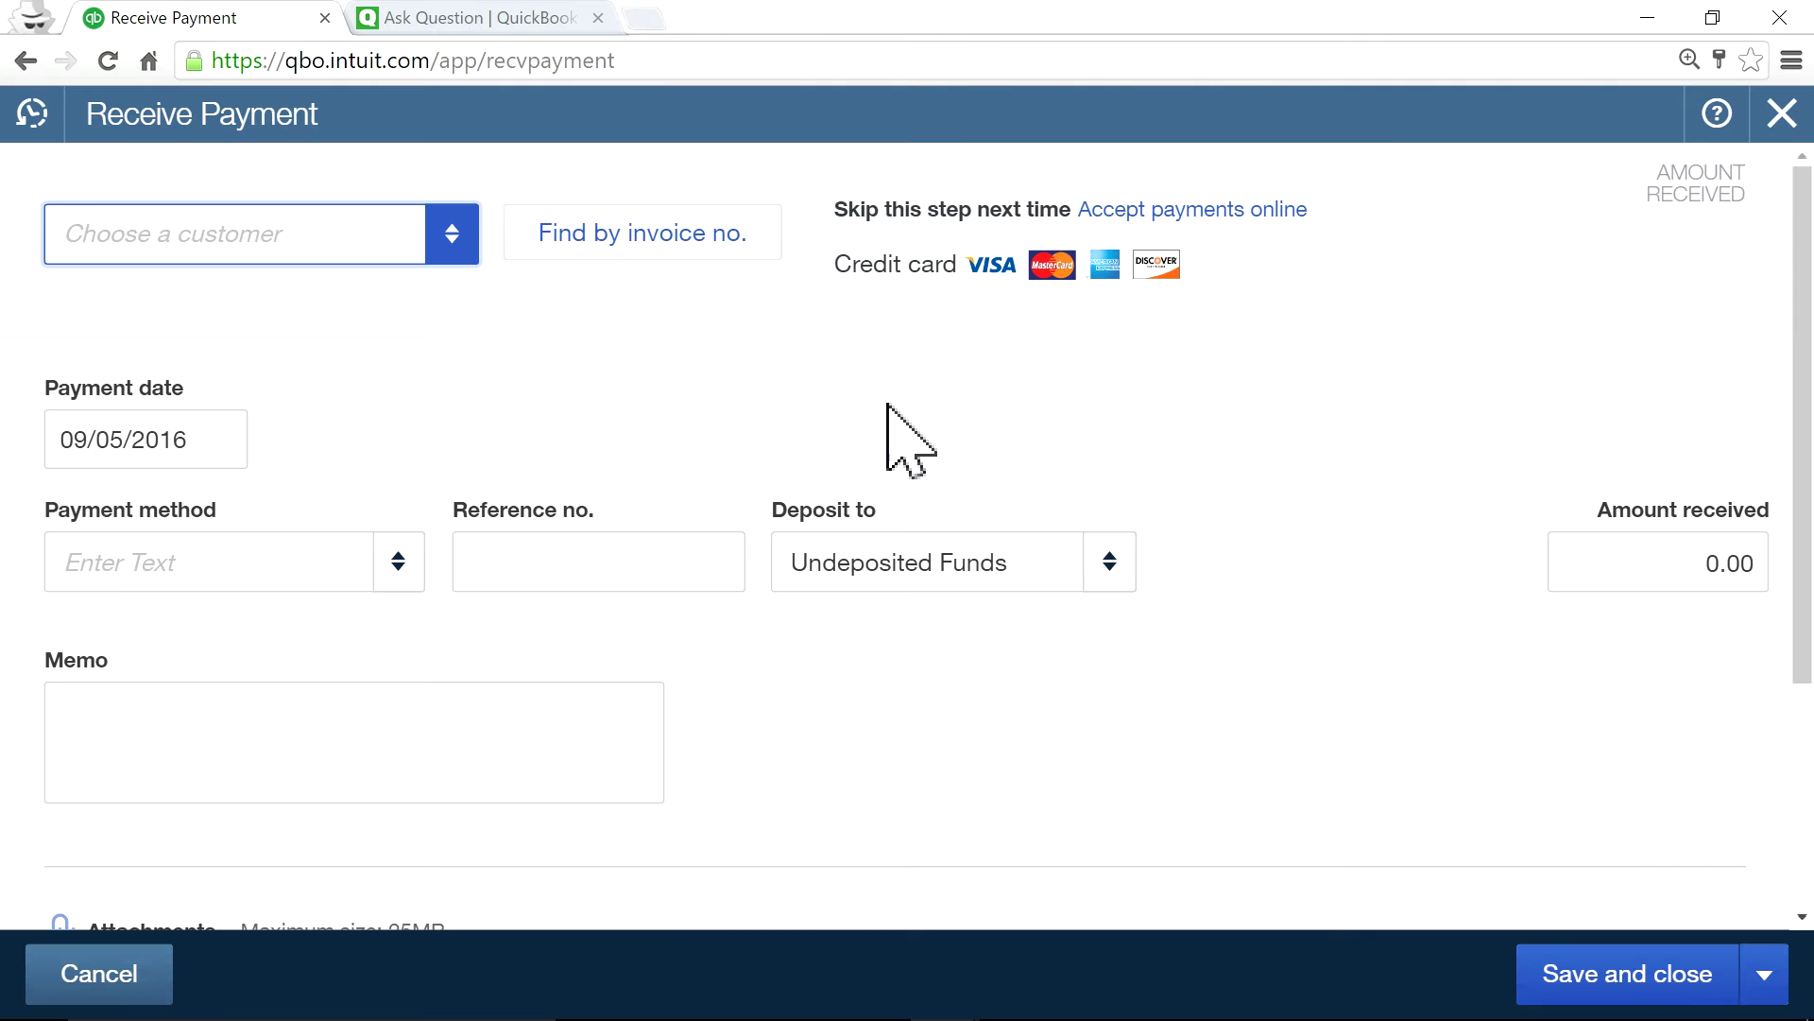
Choose customer 123, showing its open $1,000.00 invoice 15-00306
left_click(459, 249)
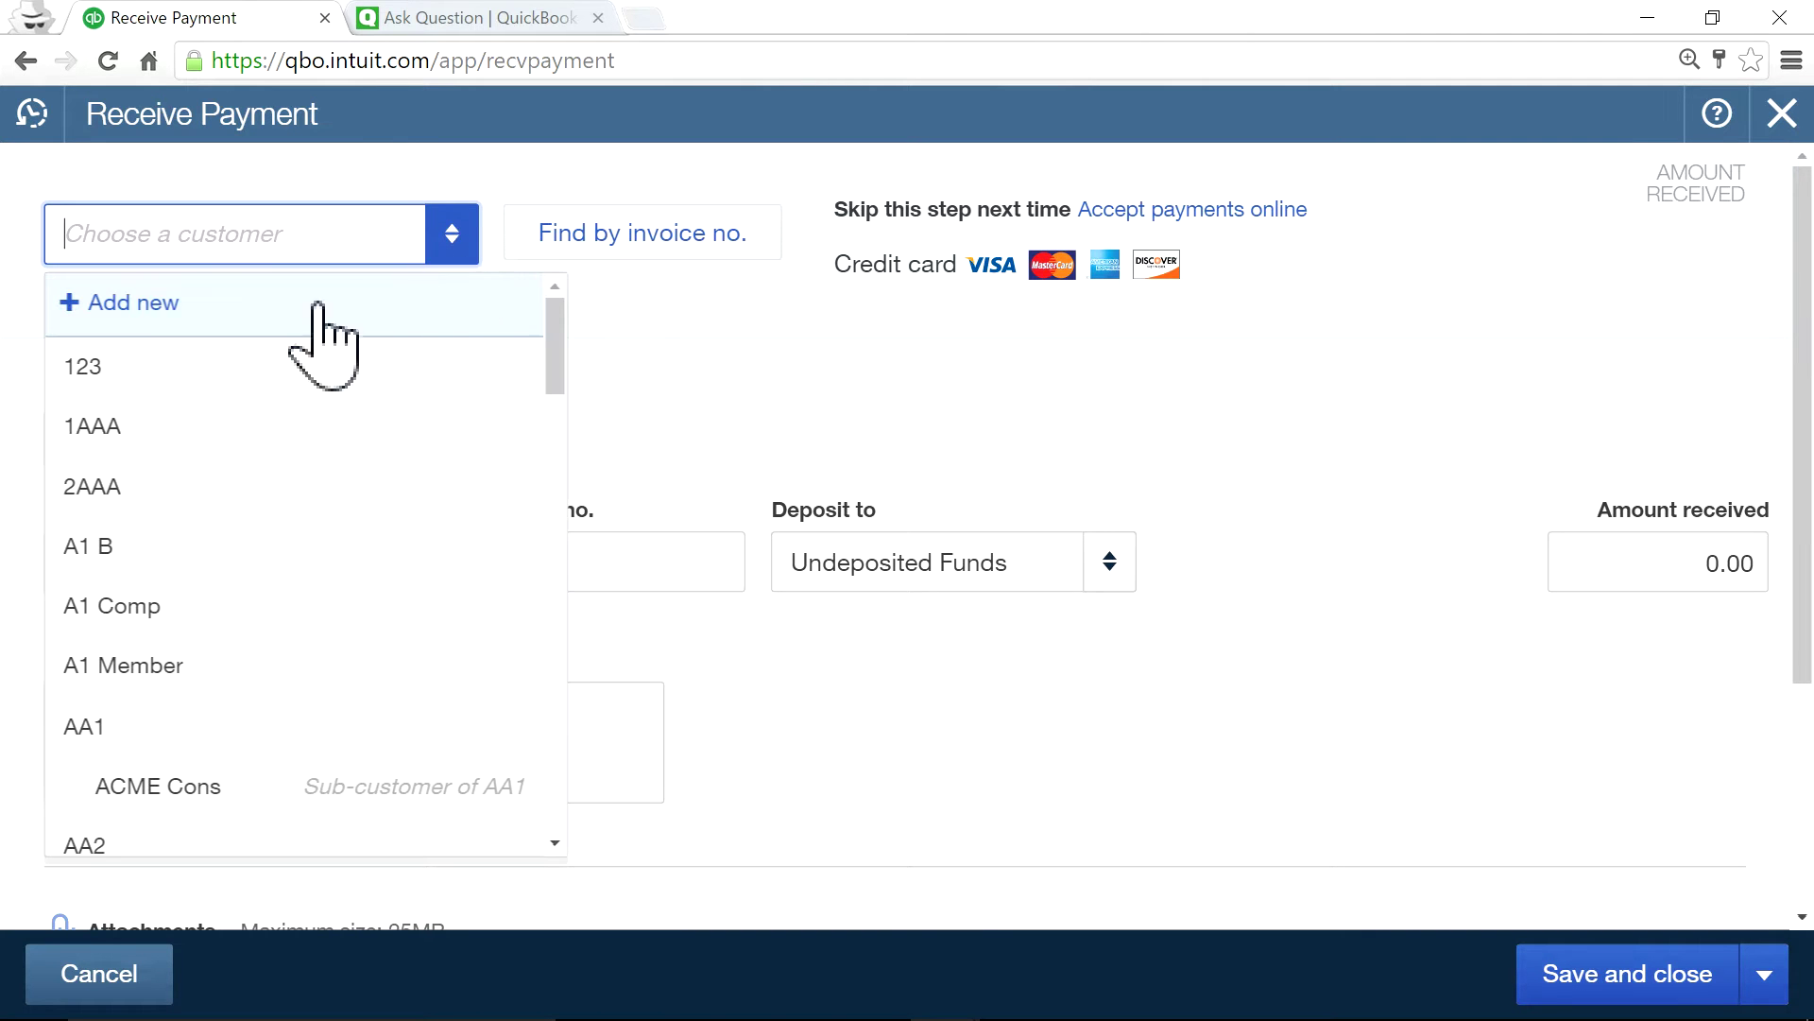
left_click(156, 388)
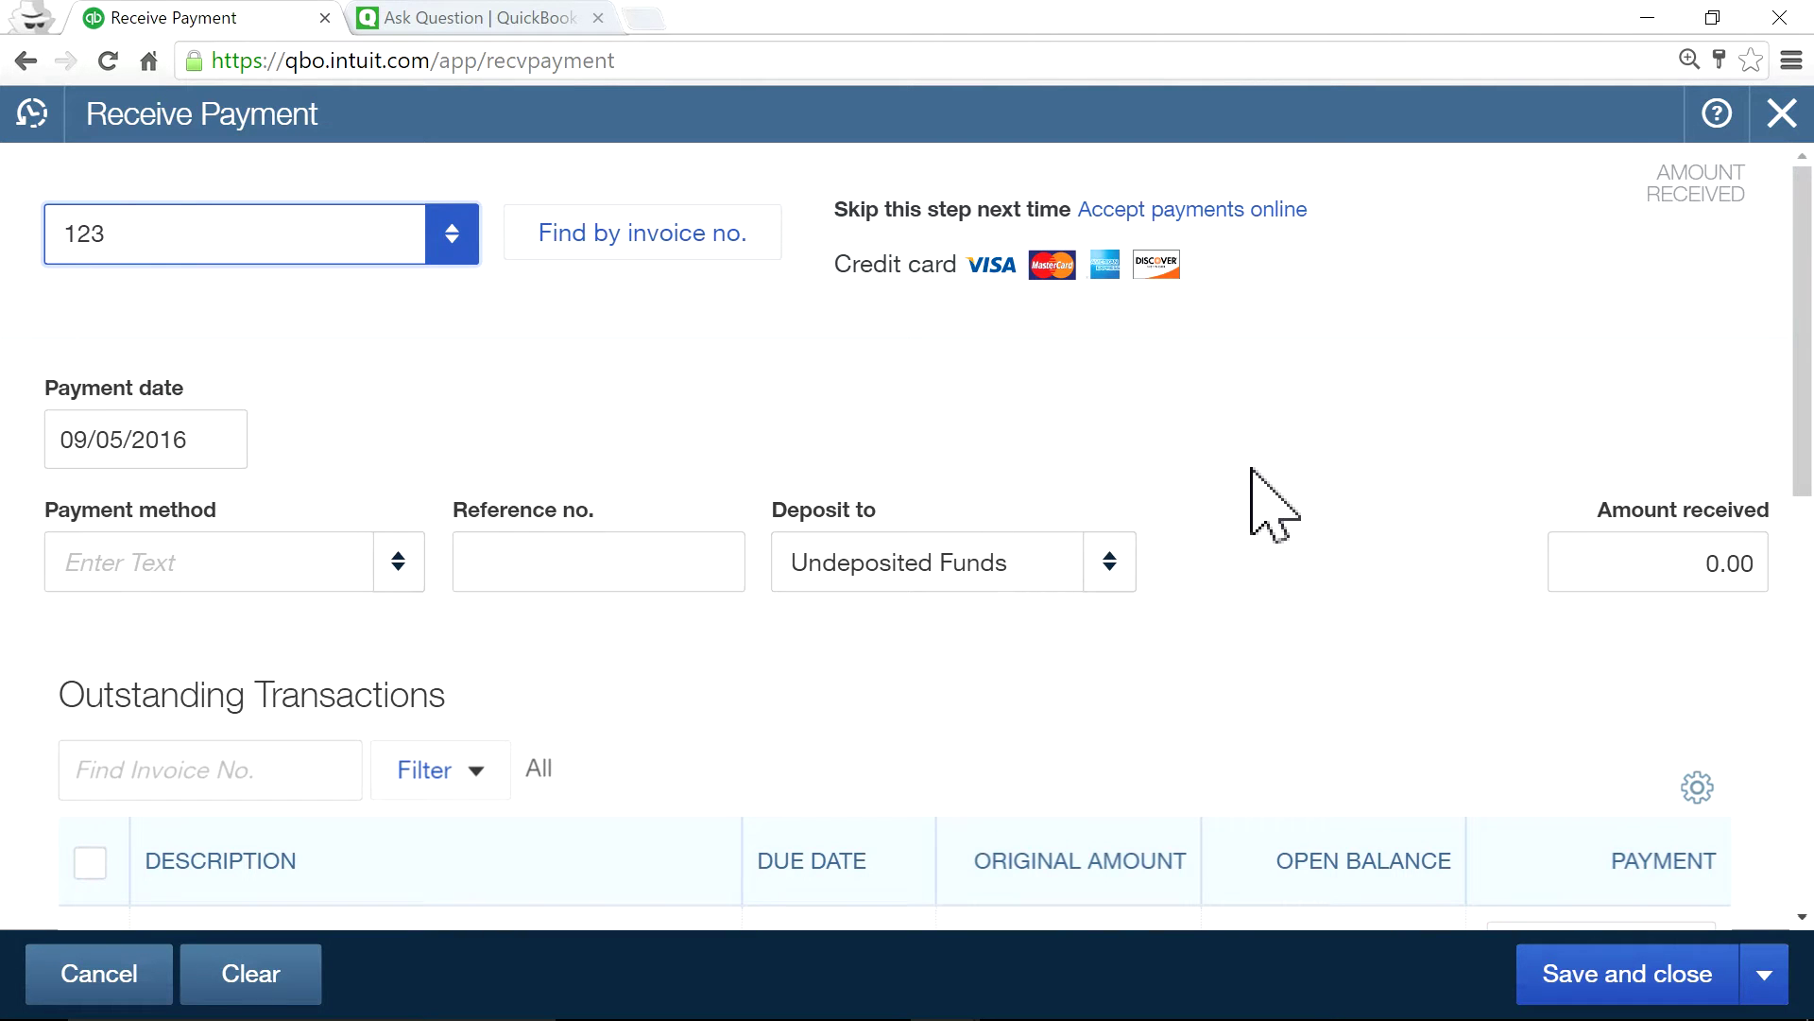
scroll(1274, 505, "down", 3)
scroll(1317, 555, "up", 2)
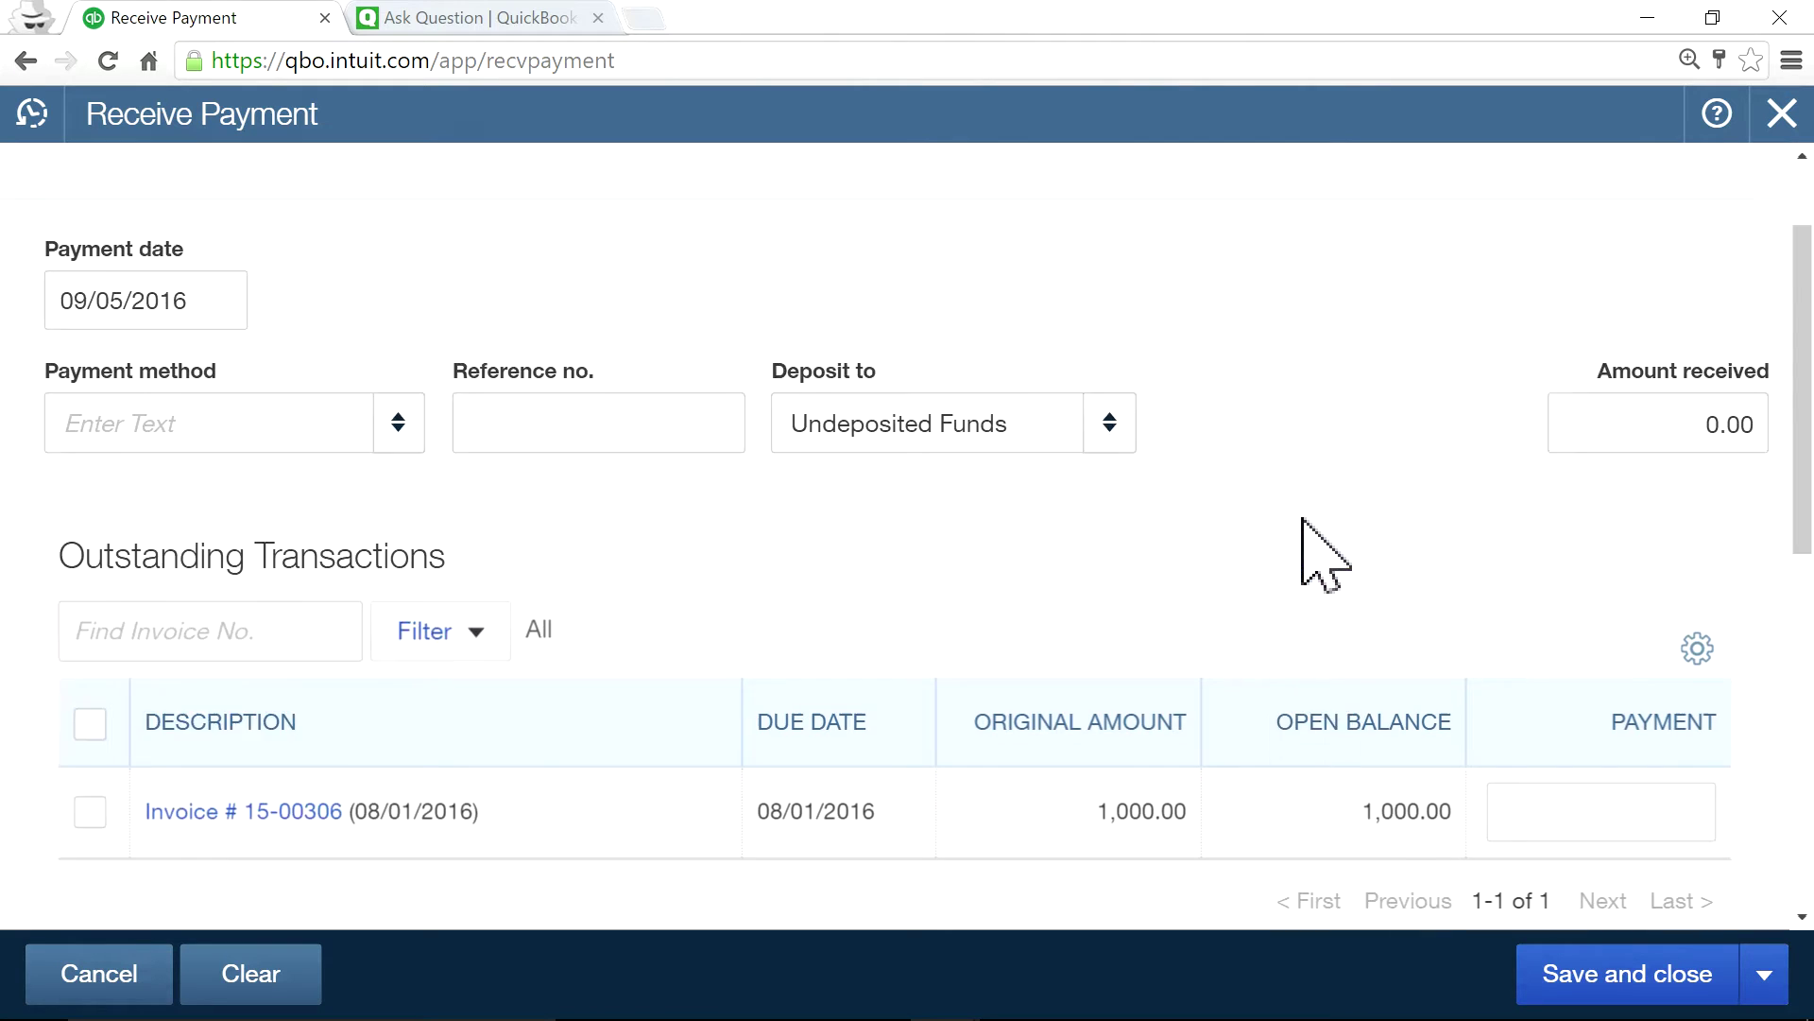
scroll(1316, 567, "down", 2)
scroll(1317, 567, "up", 5)
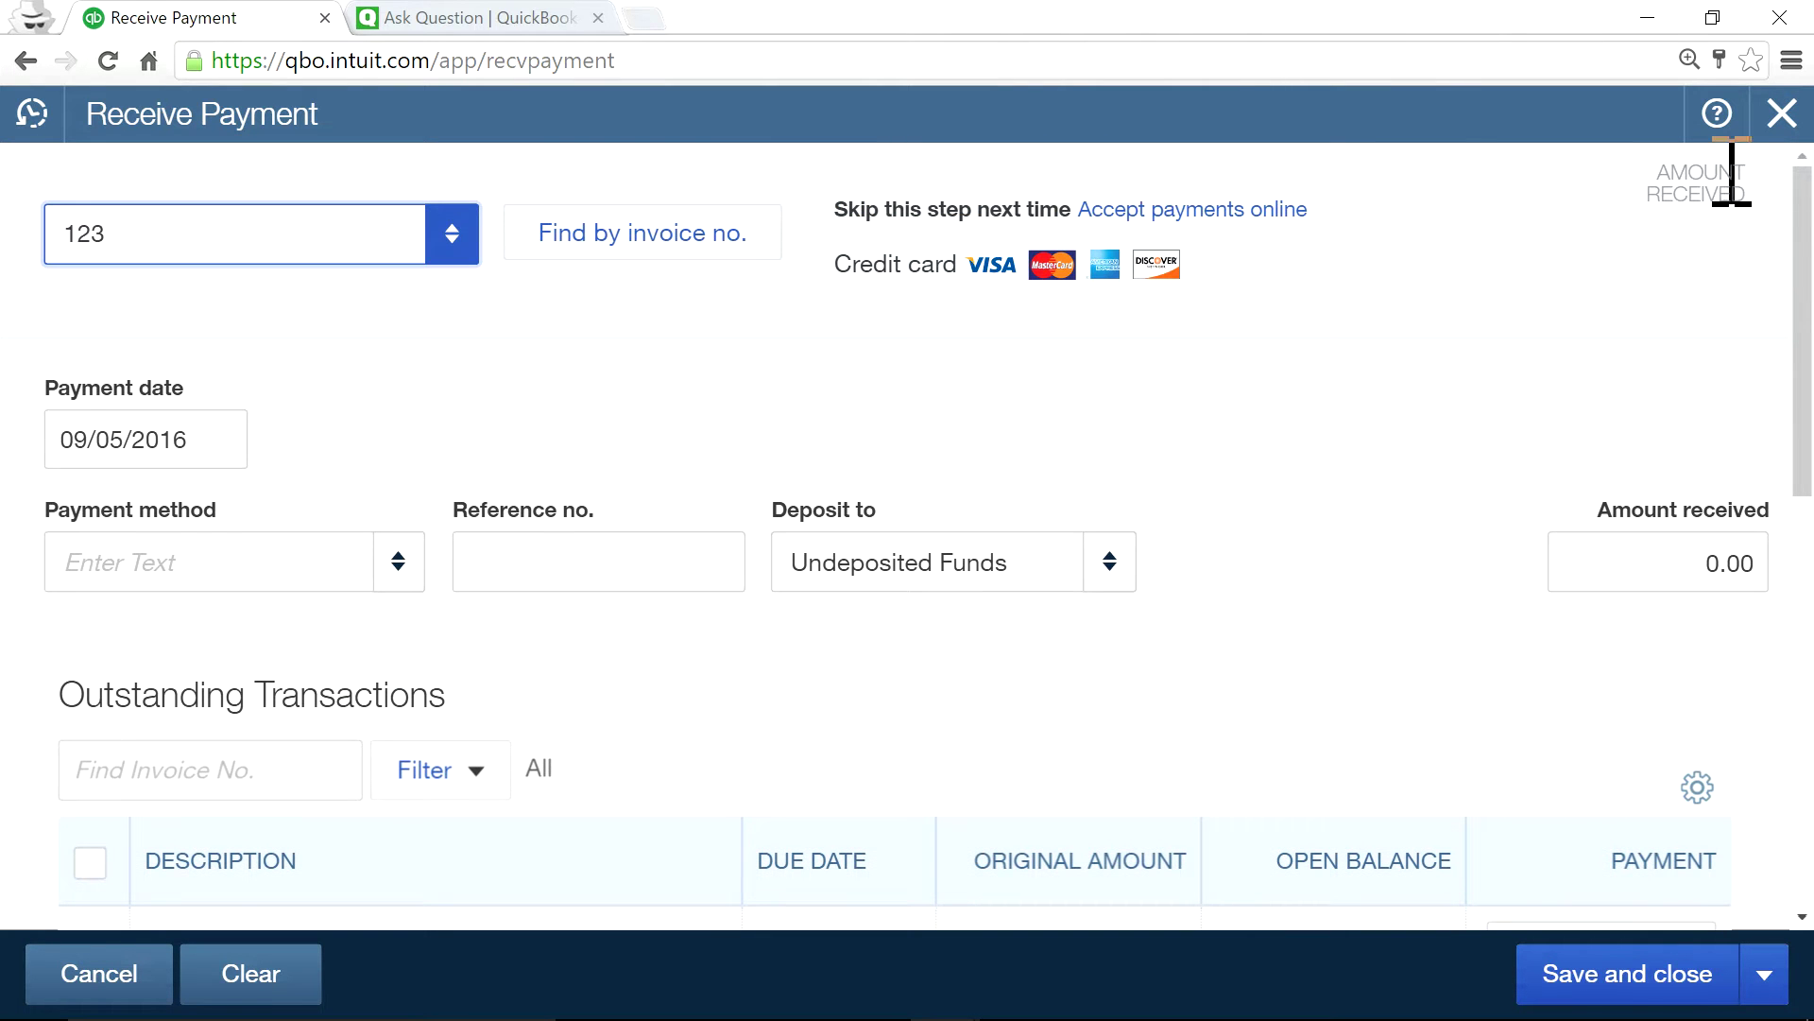
left_click_drag(1780, 161, 1144, 463)
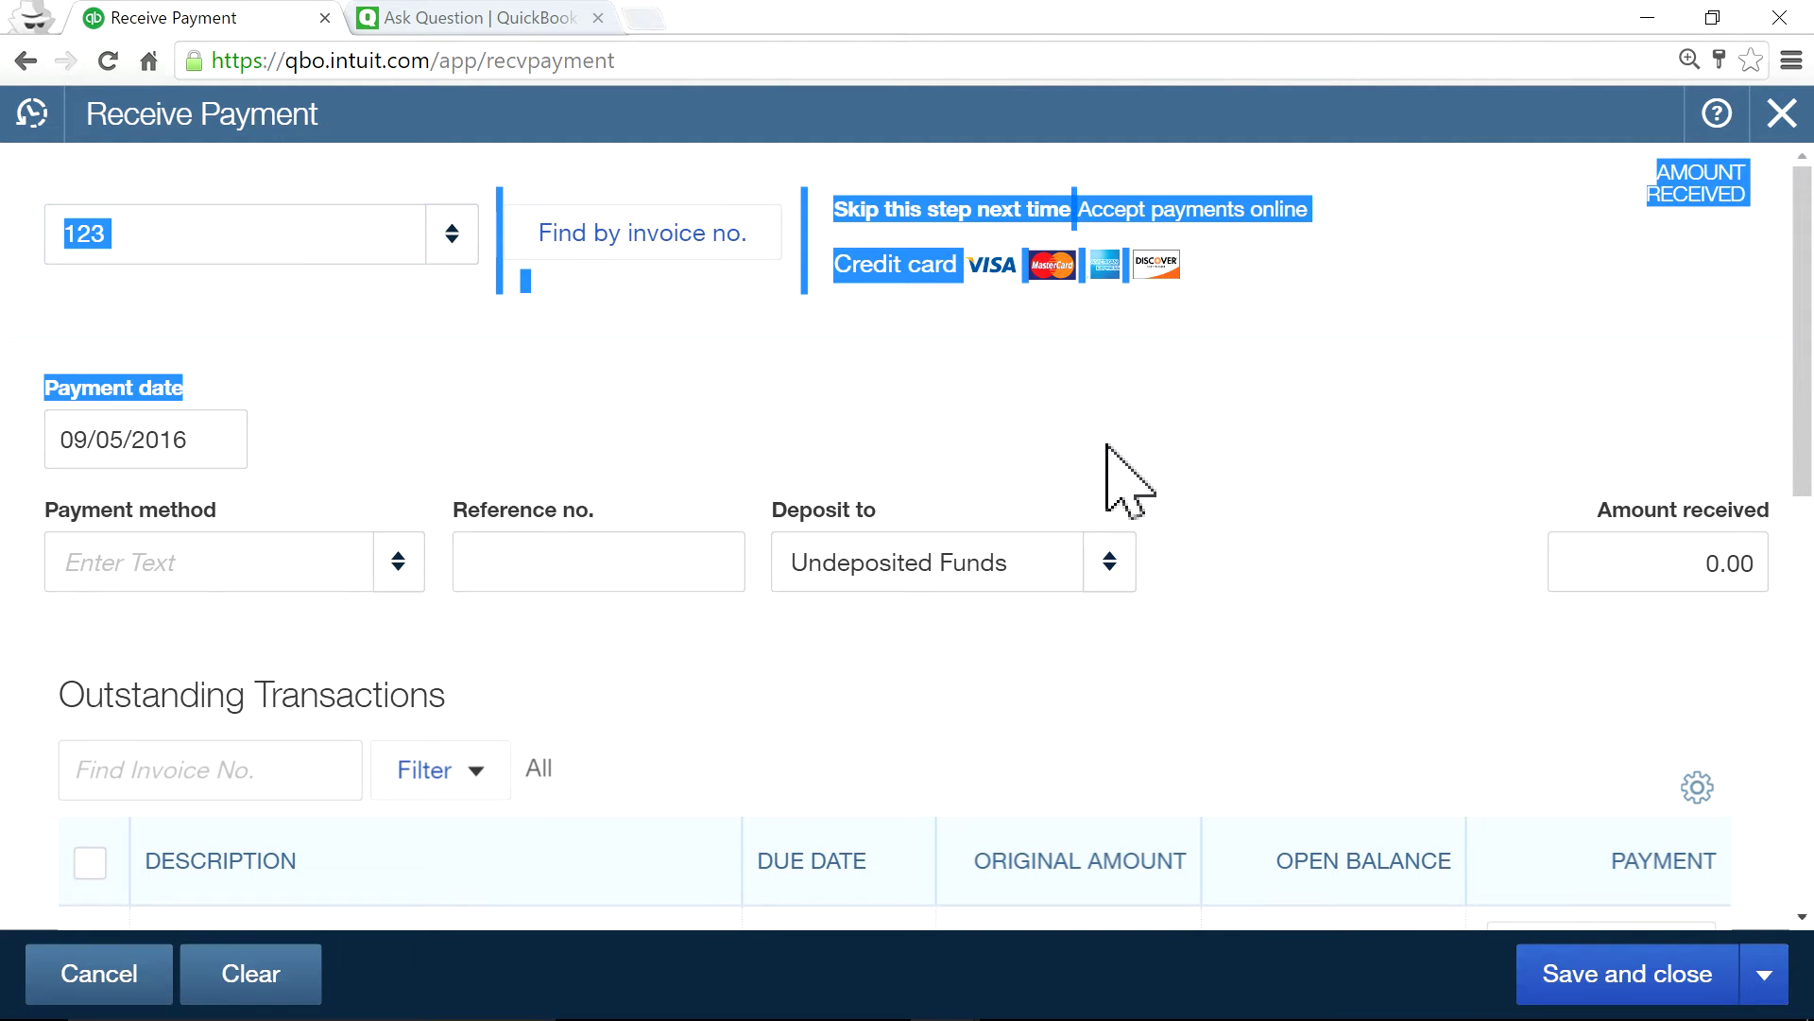
scroll(547, 567, "down", 10)
scroll(469, 405, "up", 4)
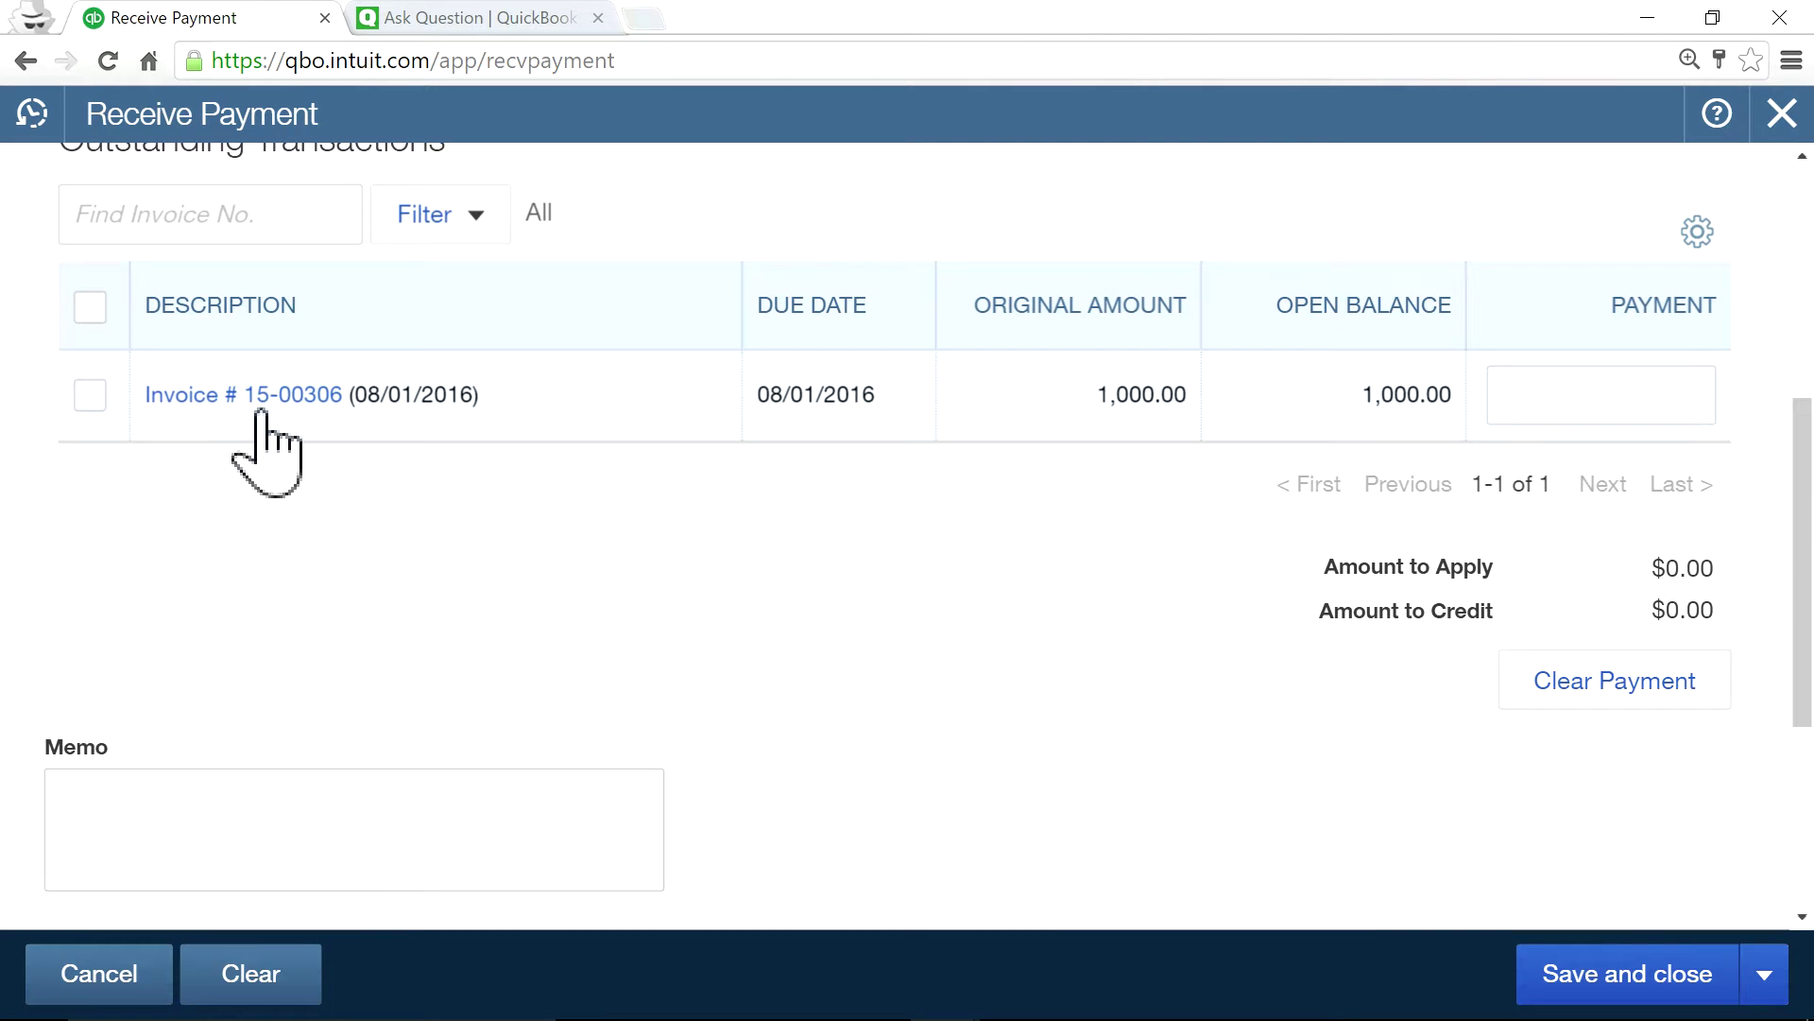
Open invoice 15-00306, discarding the unsaved payment form
left_click(261, 413)
left_click(1053, 596)
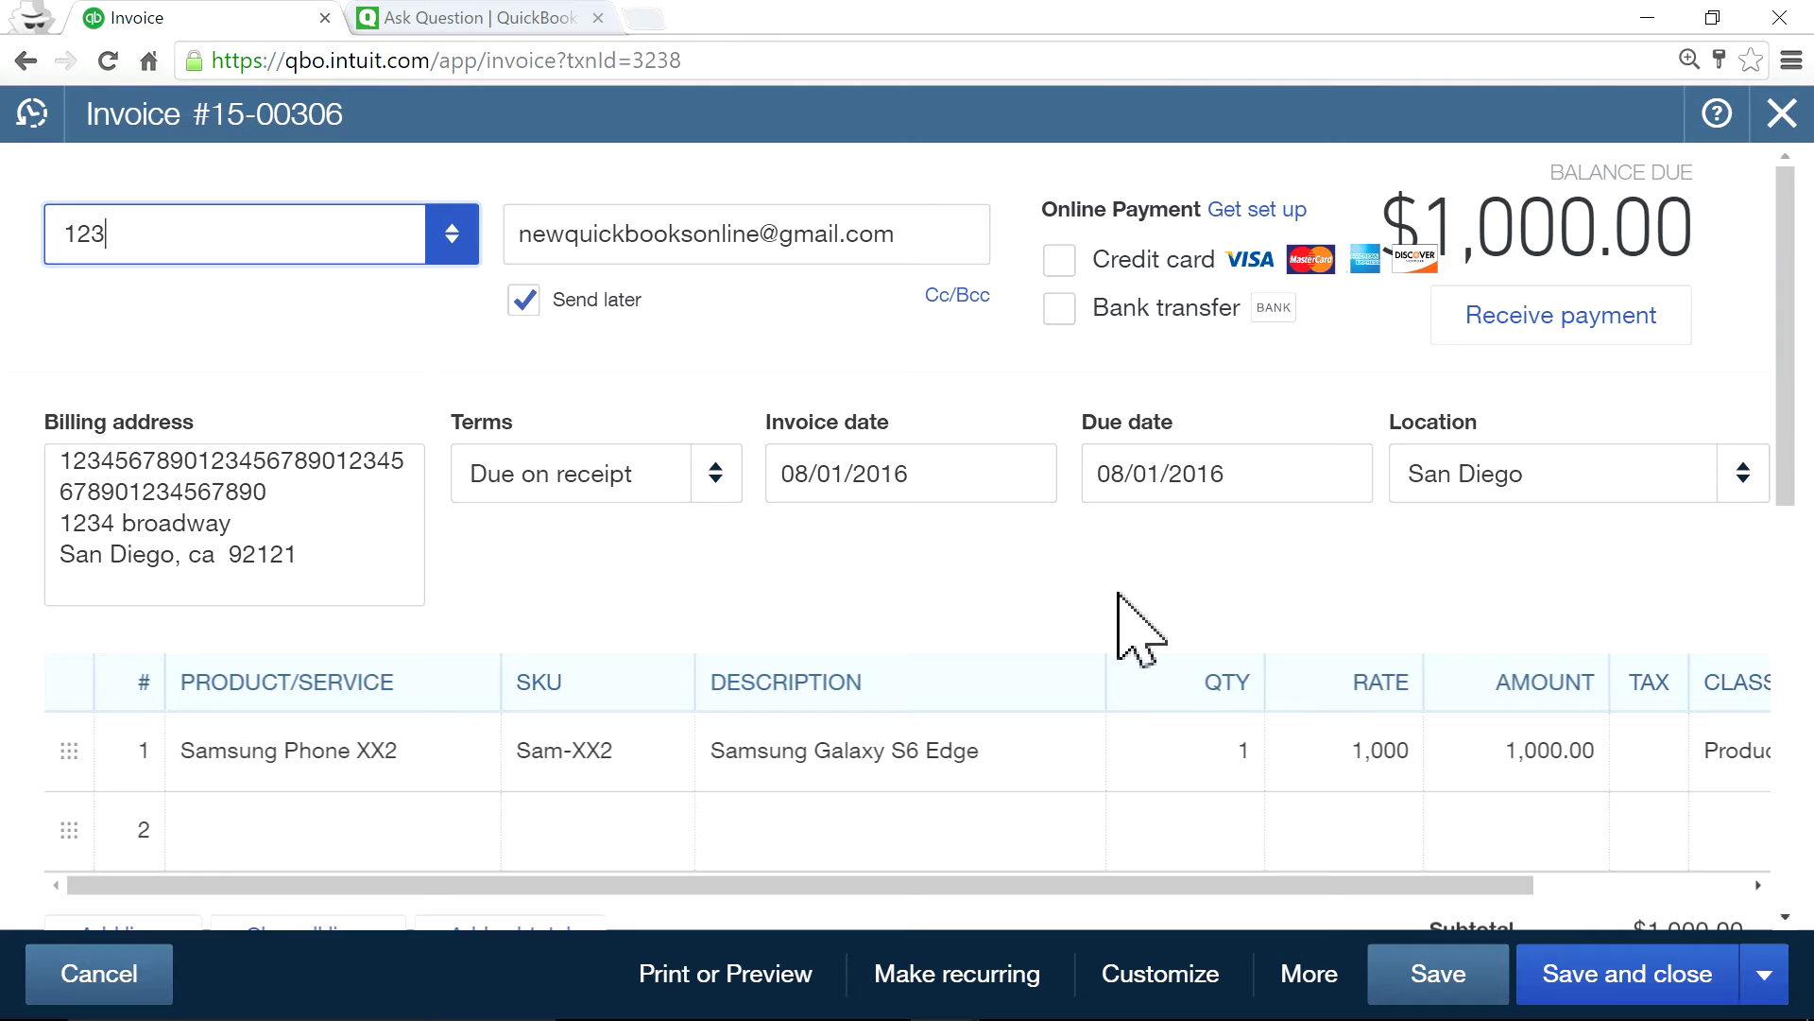
scroll(1120, 605, "down", 5)
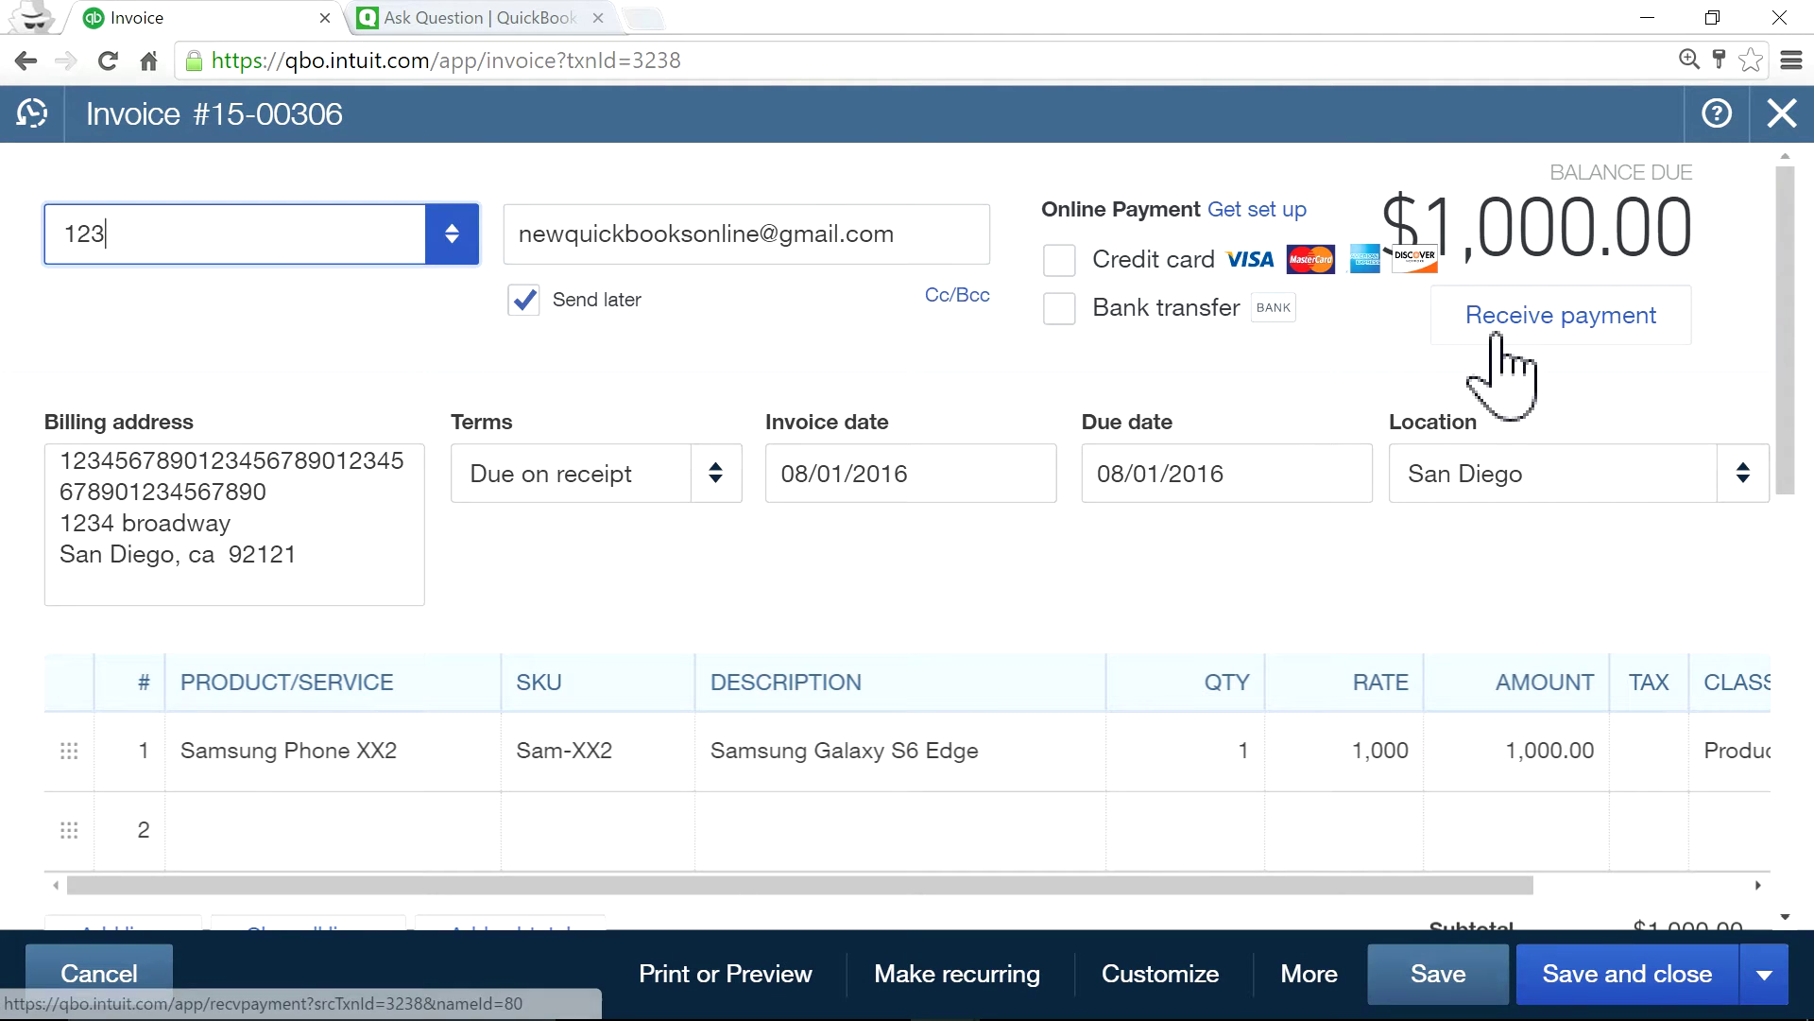
Receive payment on invoice 15-00306, prefilling a $1,000.00 applied payment
left_click(1496, 337)
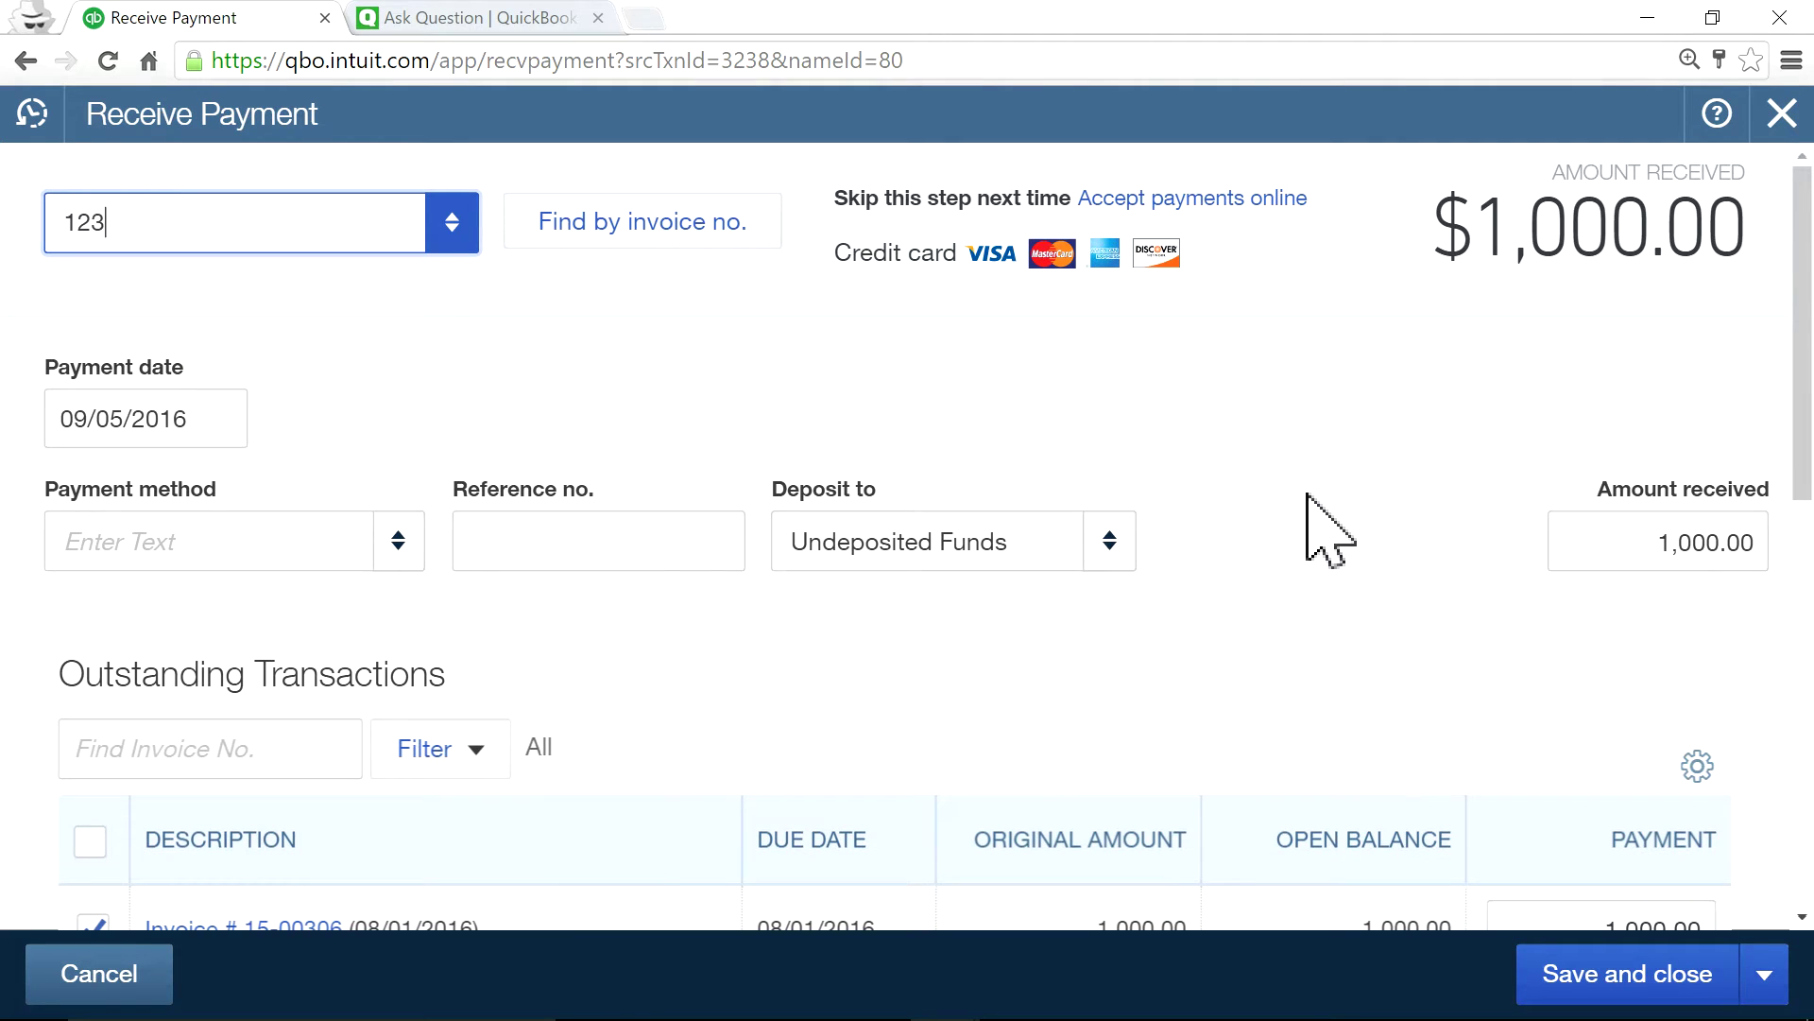
scroll(1336, 534, "down", 3)
scroll(1336, 534, "up", 3)
scroll(1335, 533, "down", 3)
scroll(1315, 499, "up", 3)
scroll(1335, 534, "down", 1)
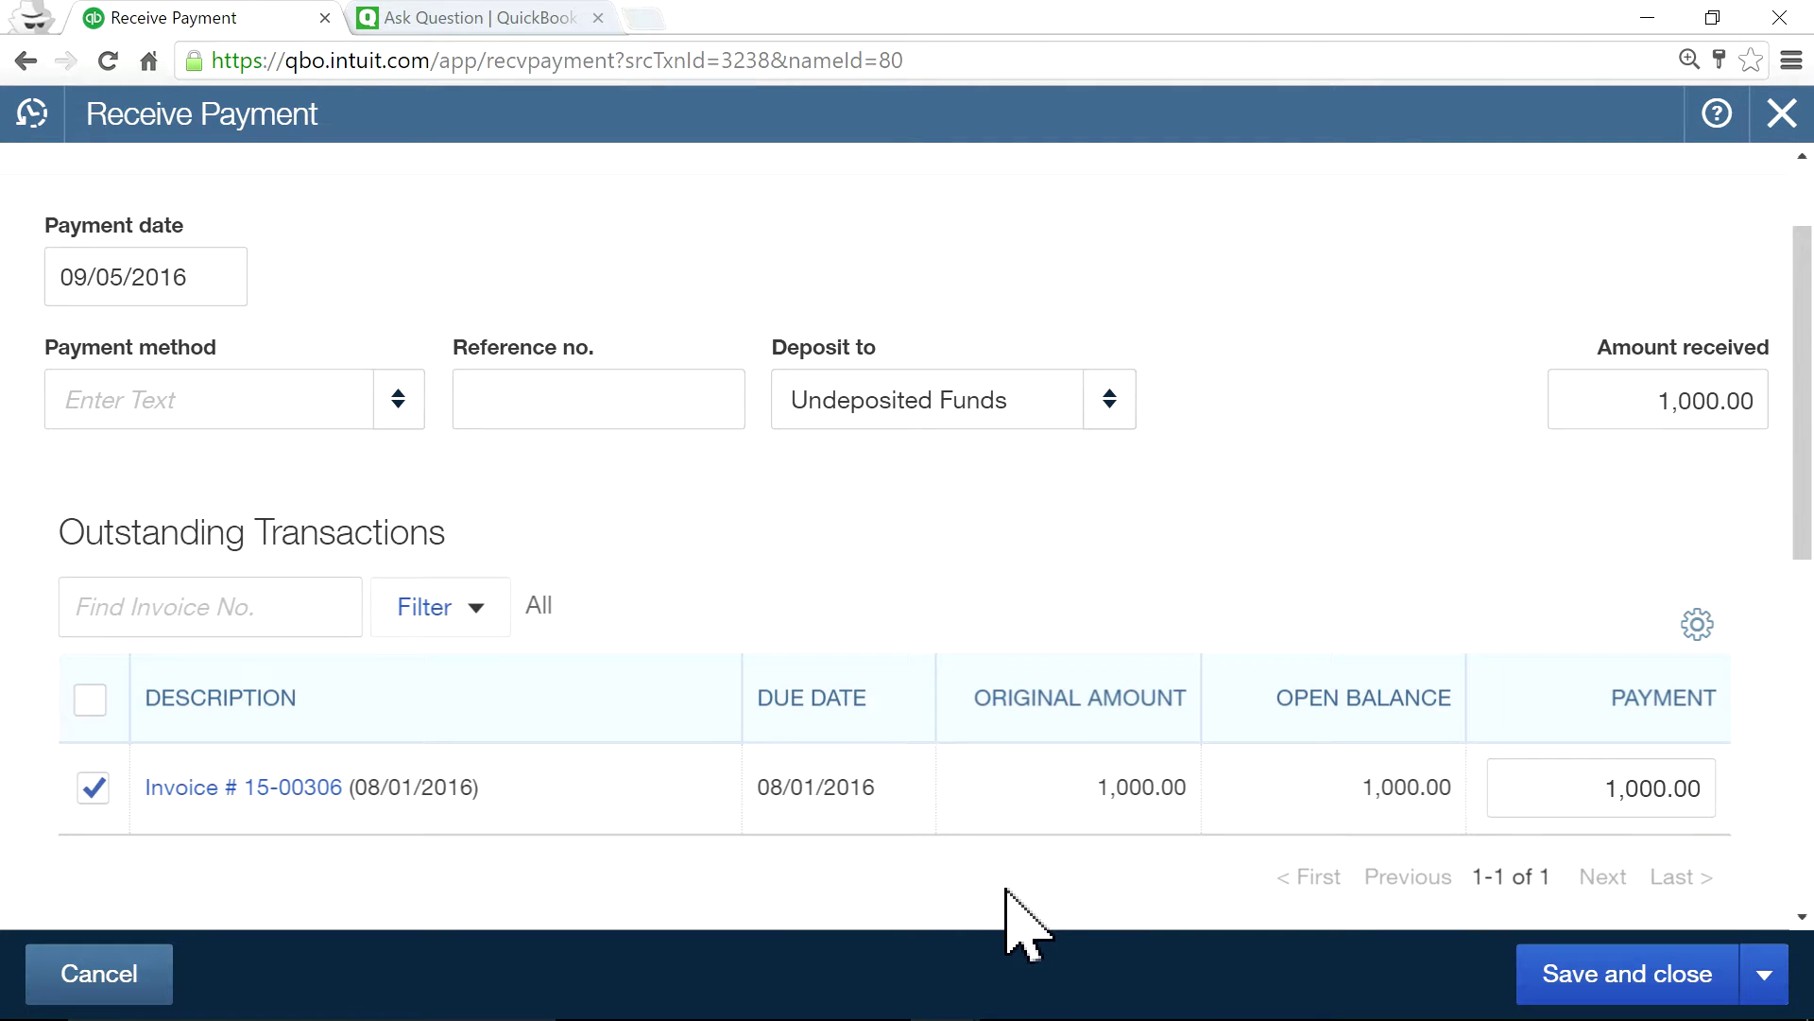
scroll(1027, 922, "down", 1)
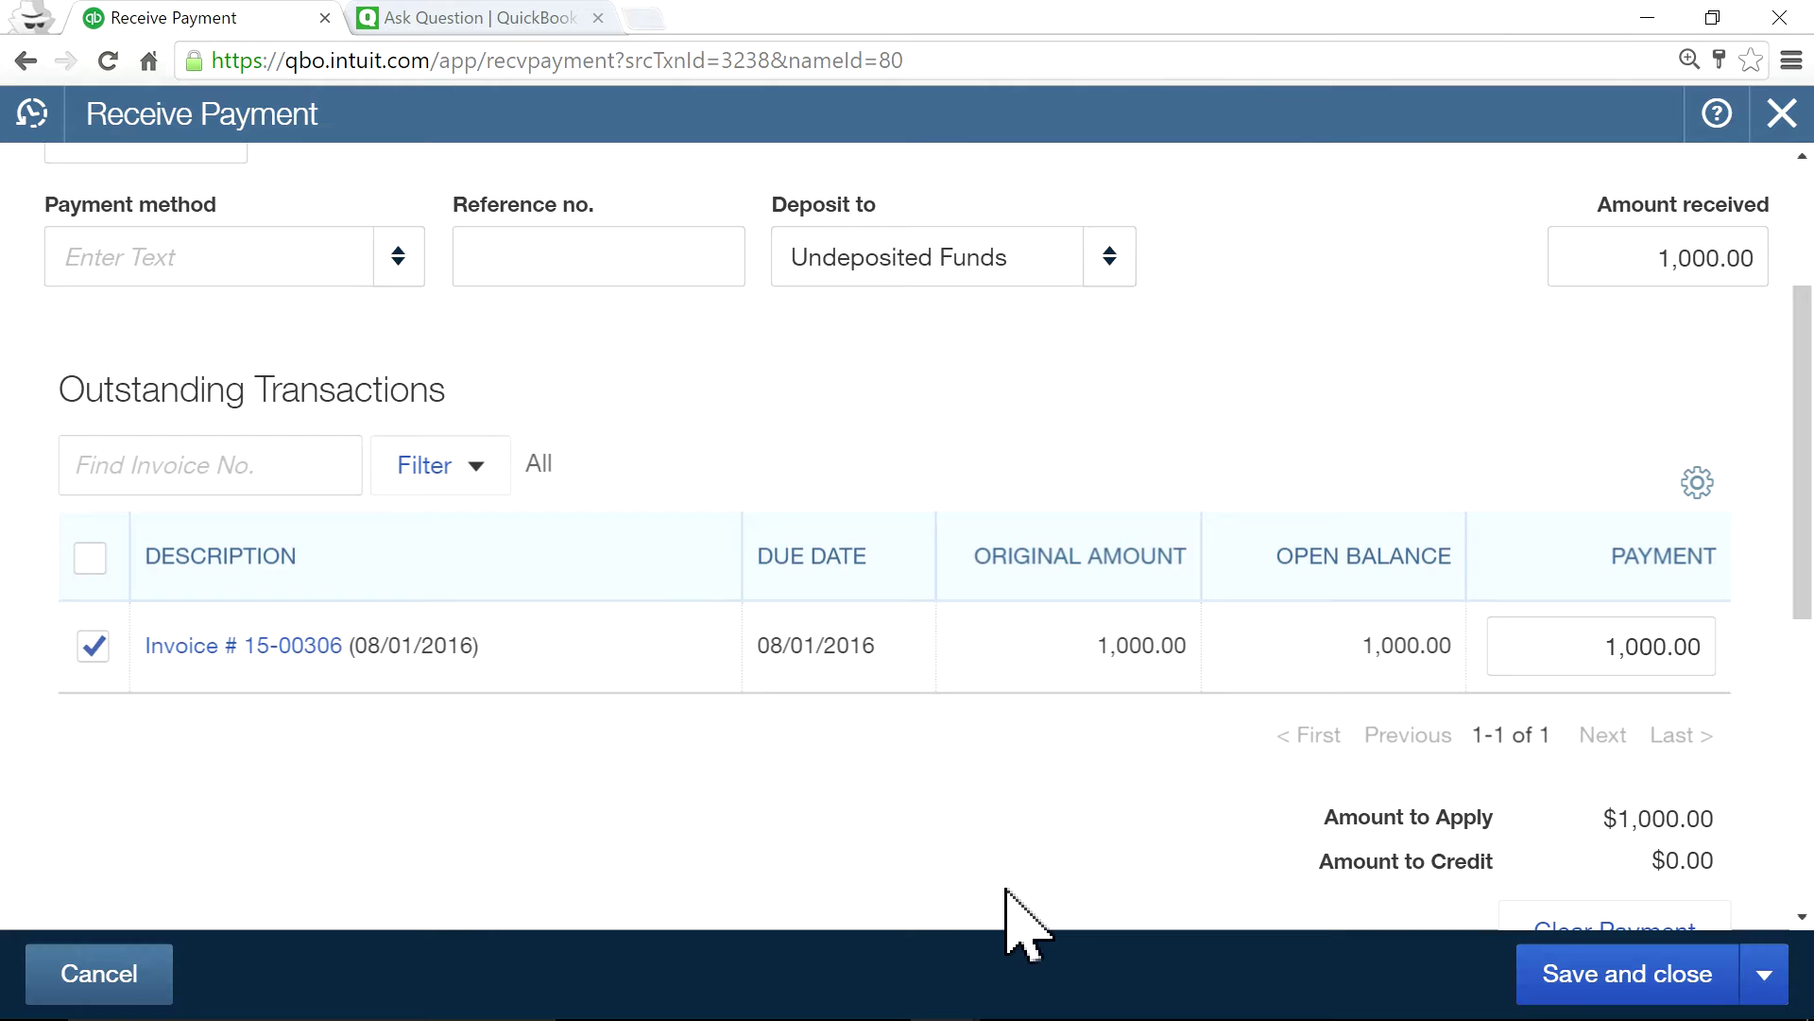
scroll(1027, 921, "up", 1)
scroll(1027, 921, "down", 1)
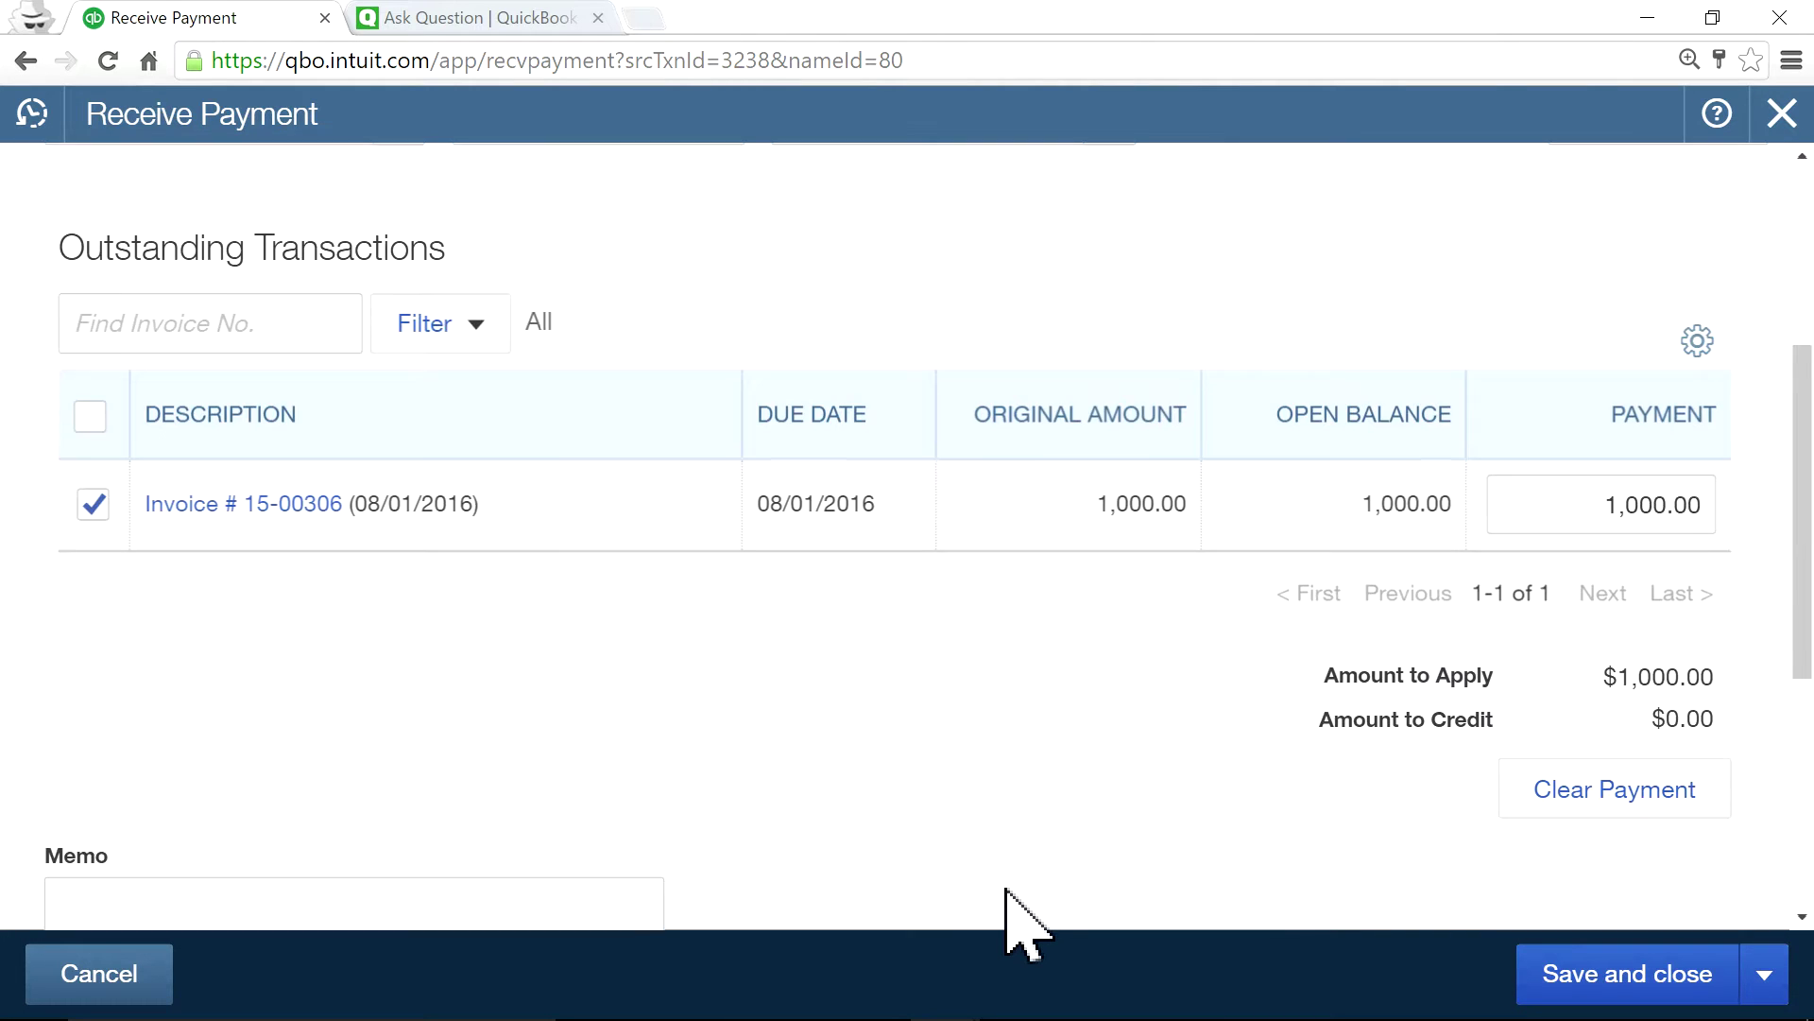
scroll(1027, 922, "up", 2)
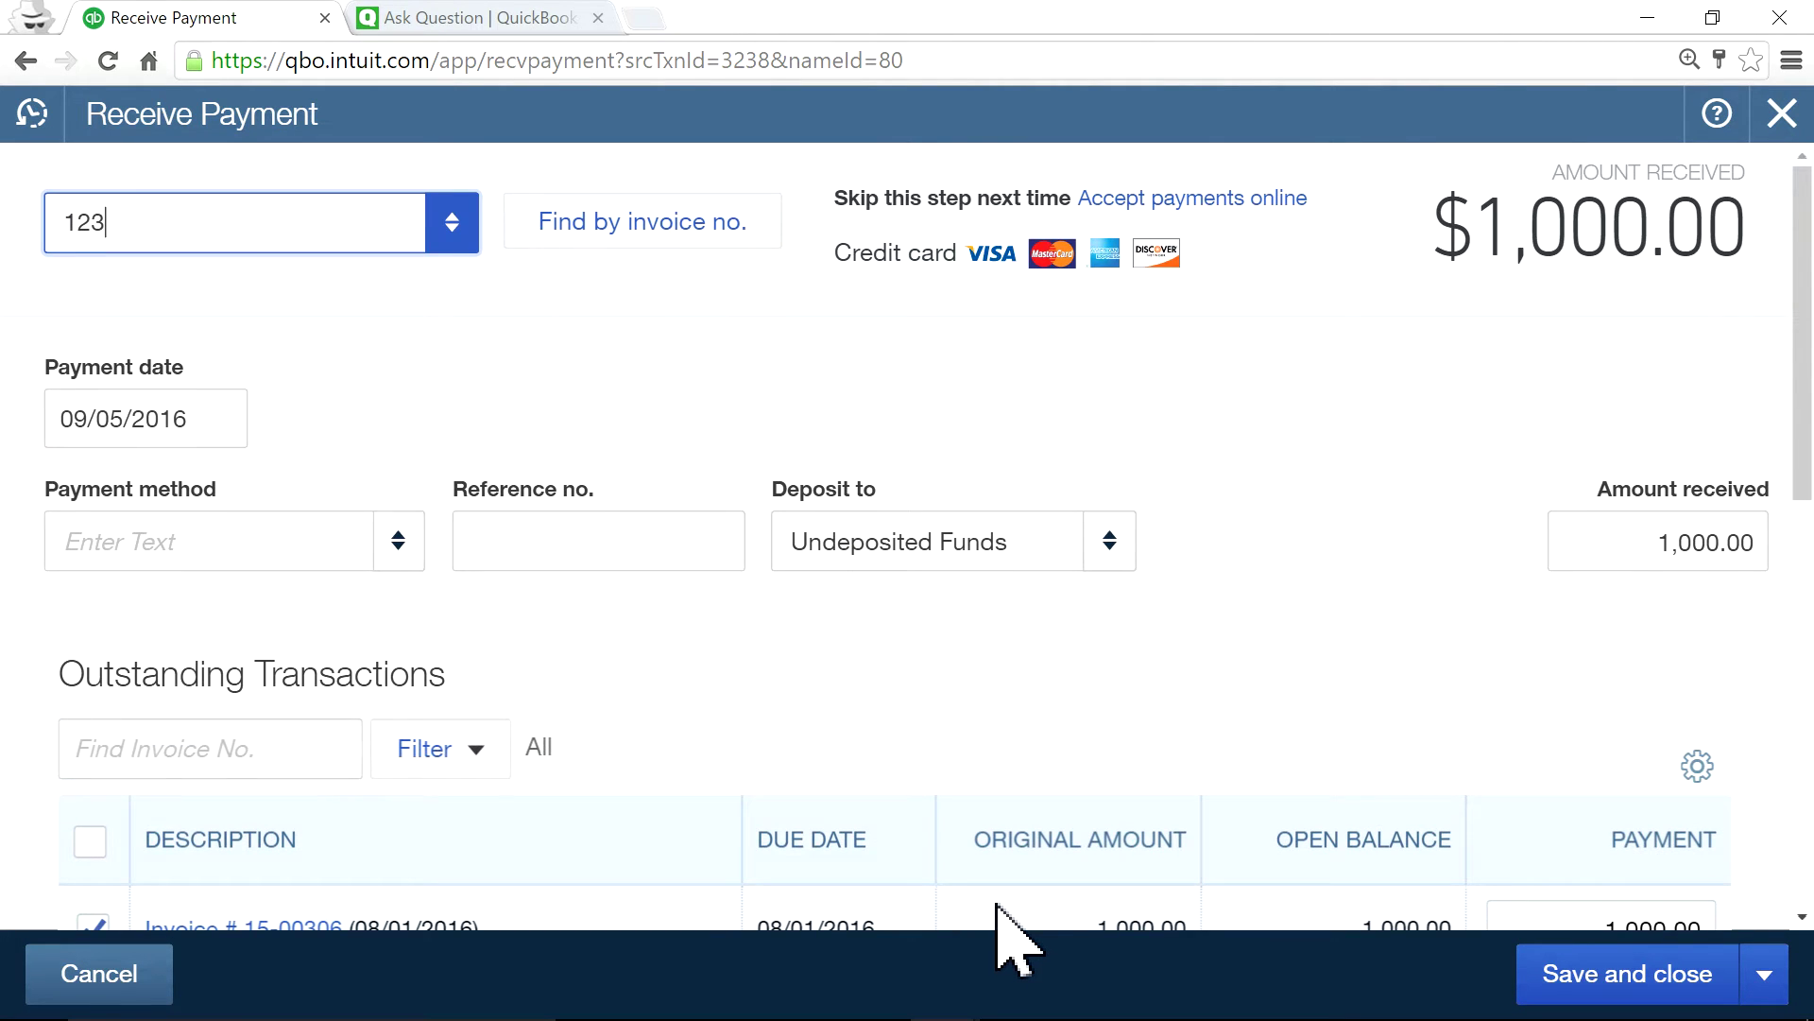
scroll(1011, 941, "down", 2)
scroll(1004, 939, "up", 2)
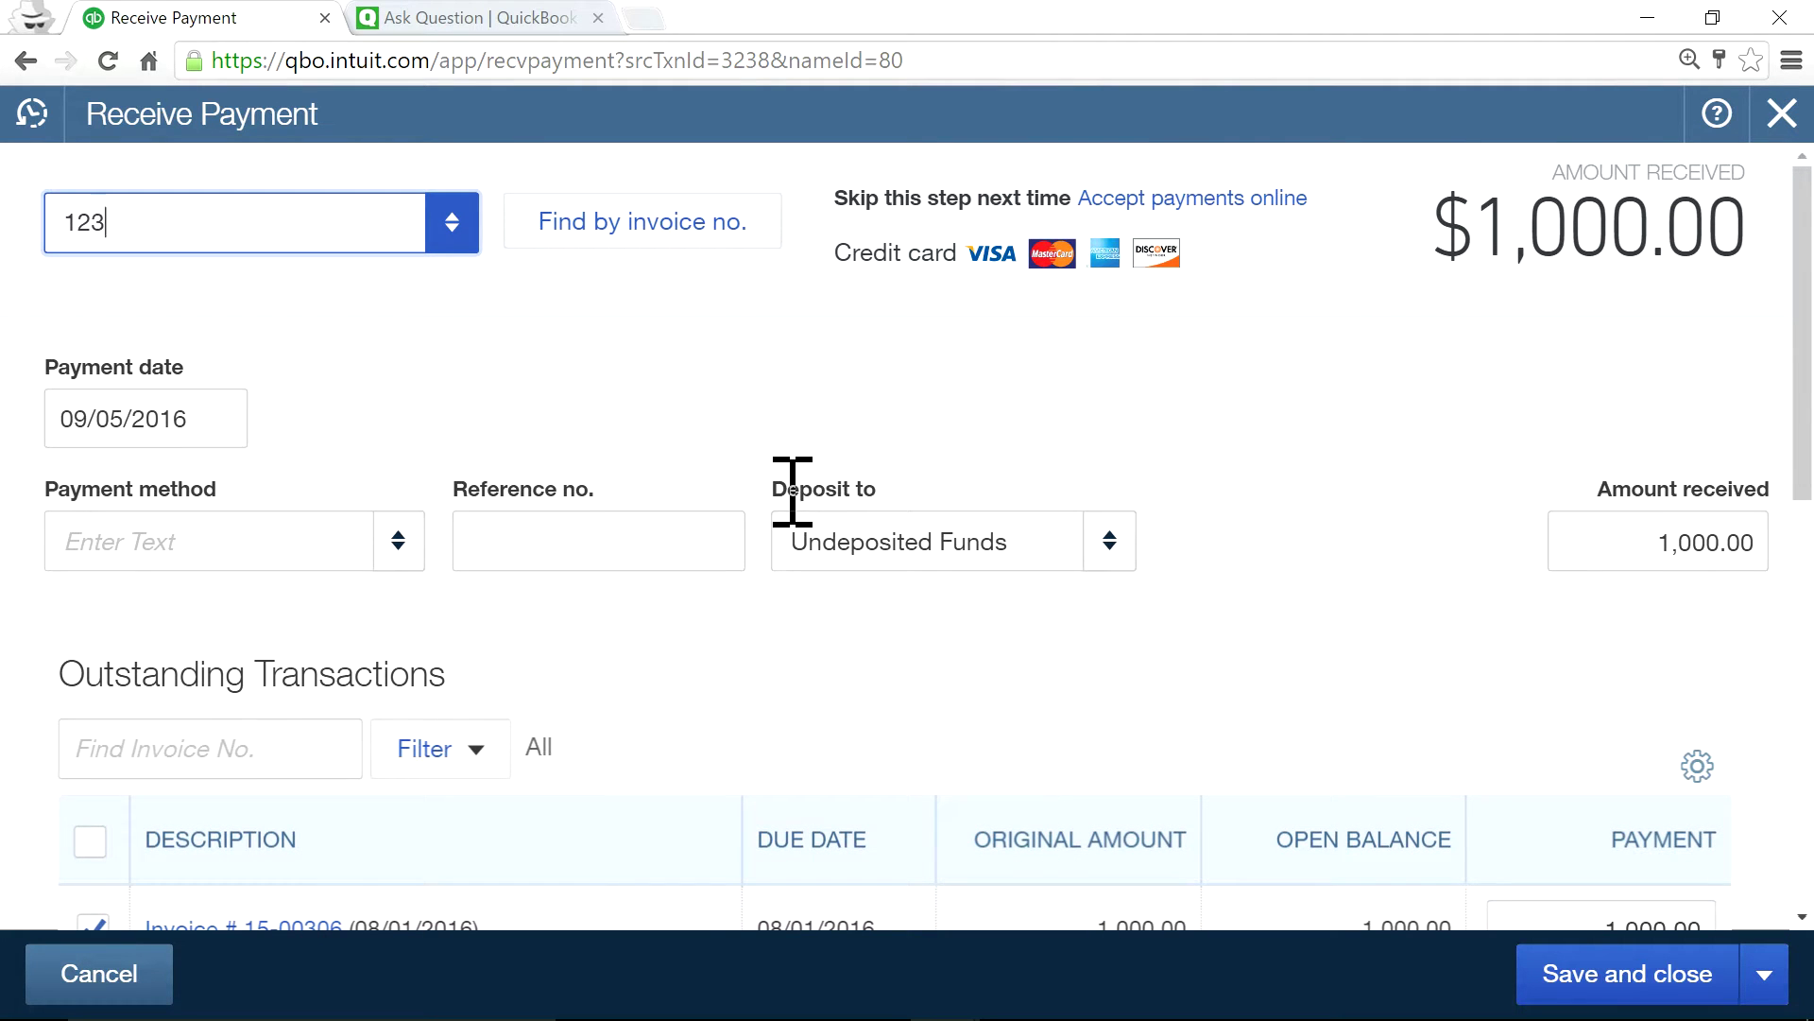
left_click_drag(775, 490, 899, 506)
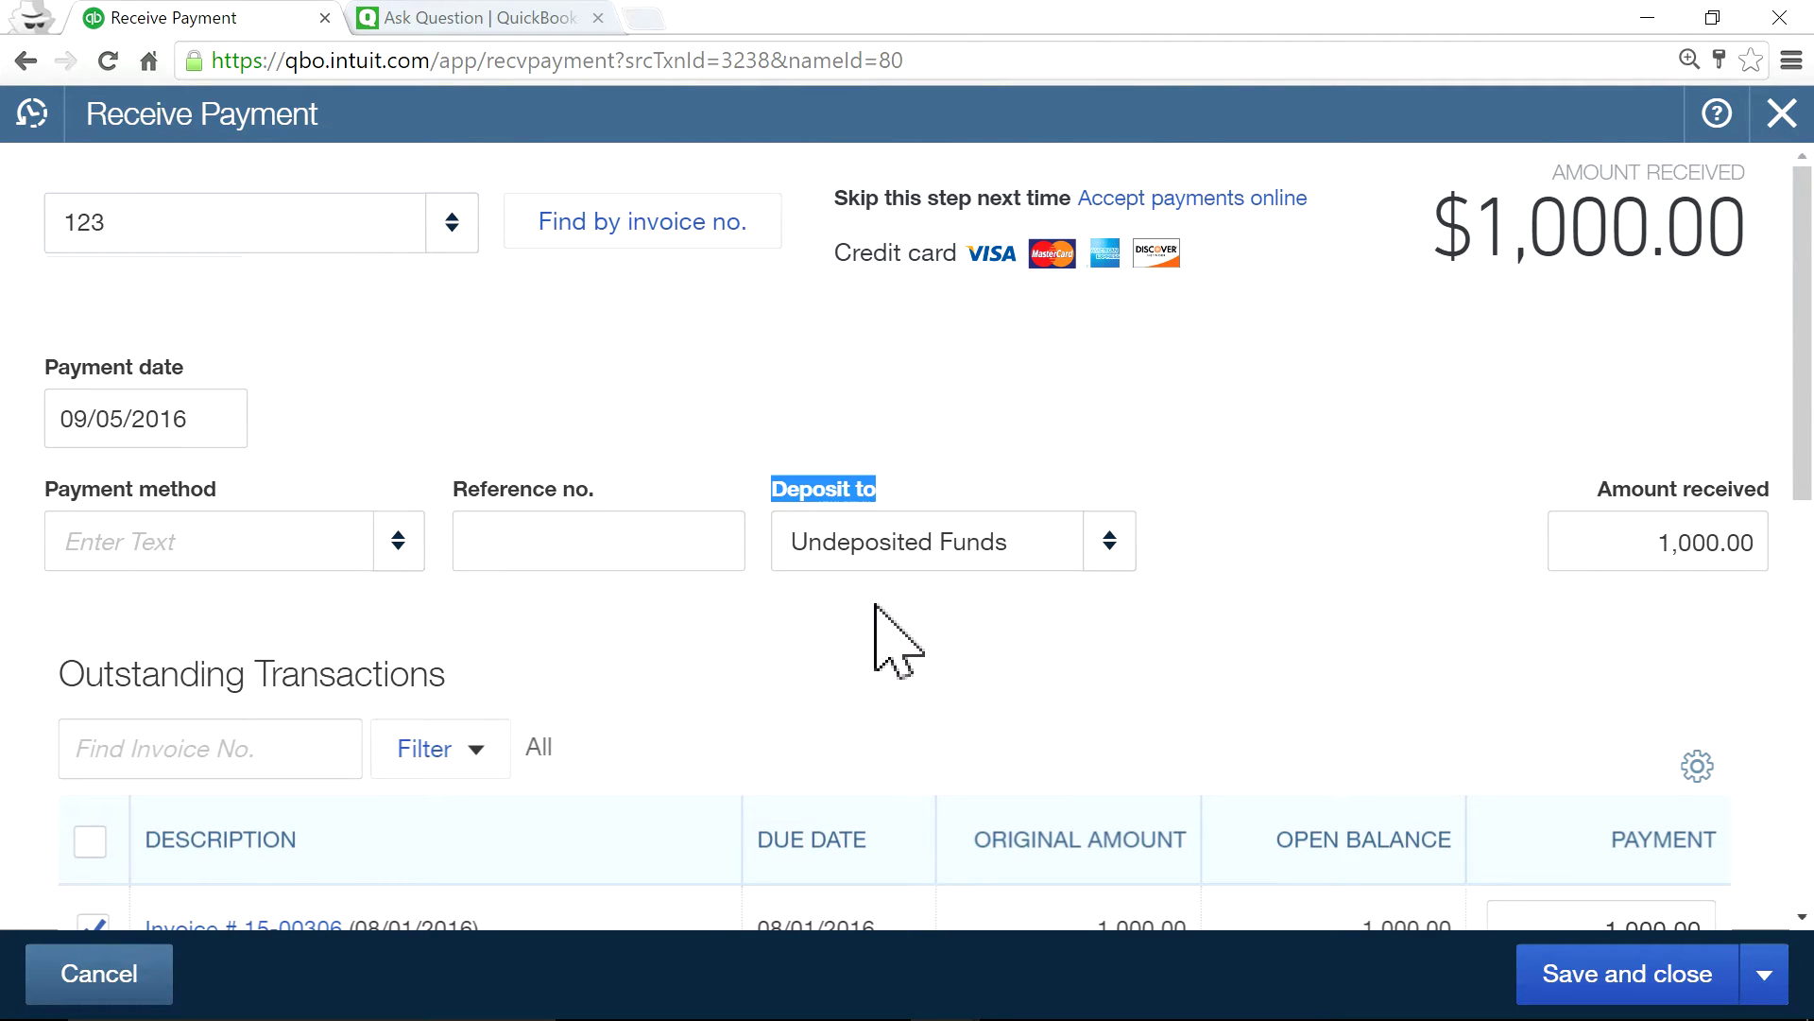
left_click(1089, 548)
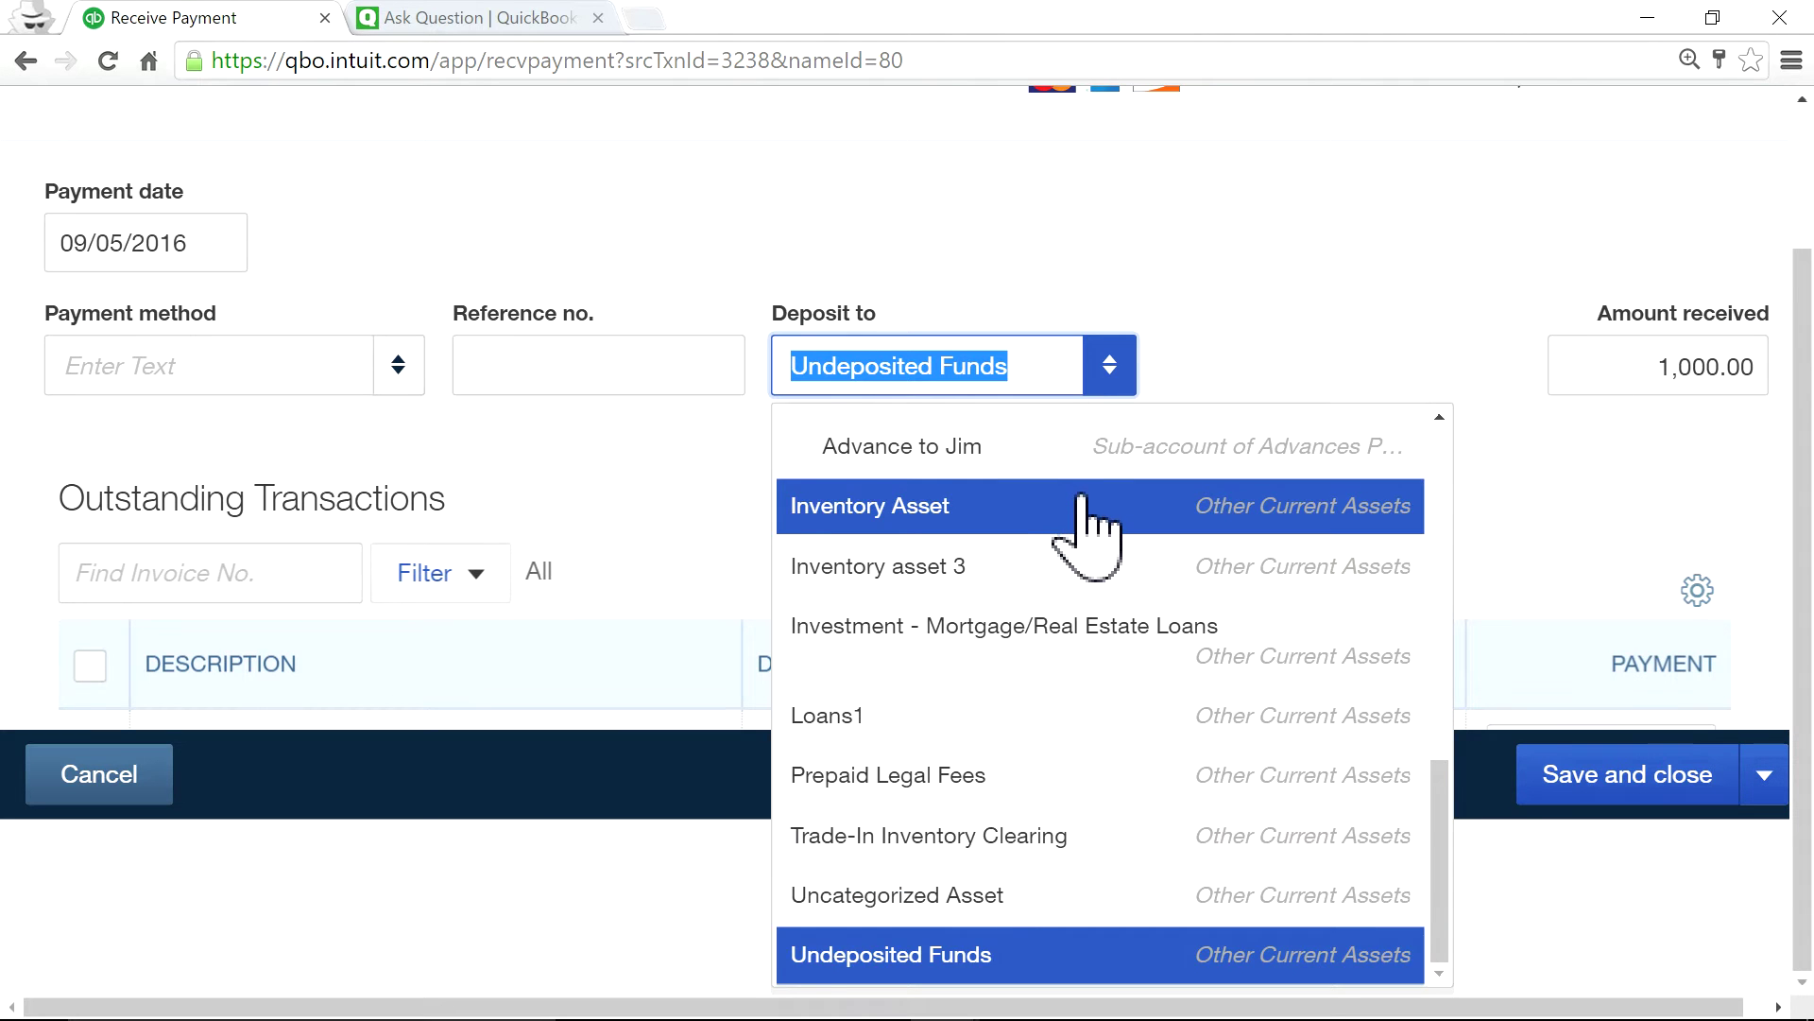
scroll(1073, 515, "up", 5)
scroll(1072, 539, "up", 2)
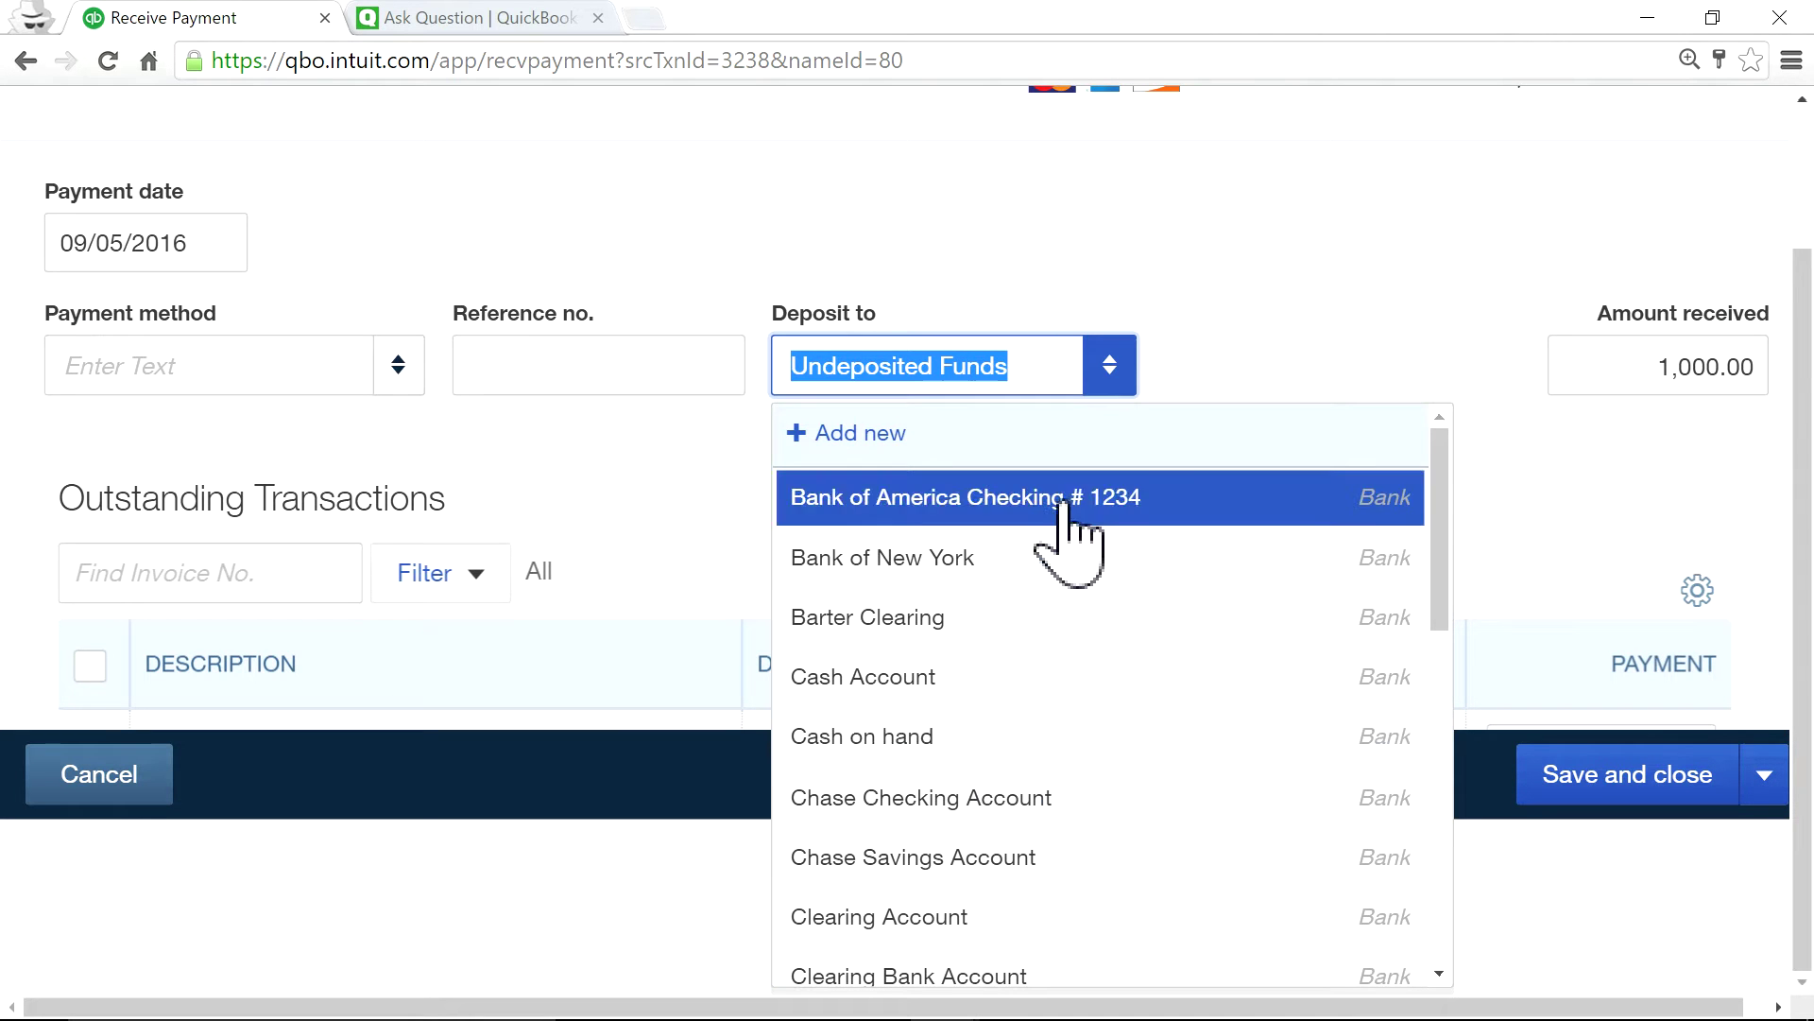
left_click(951, 798)
left_click(1096, 557)
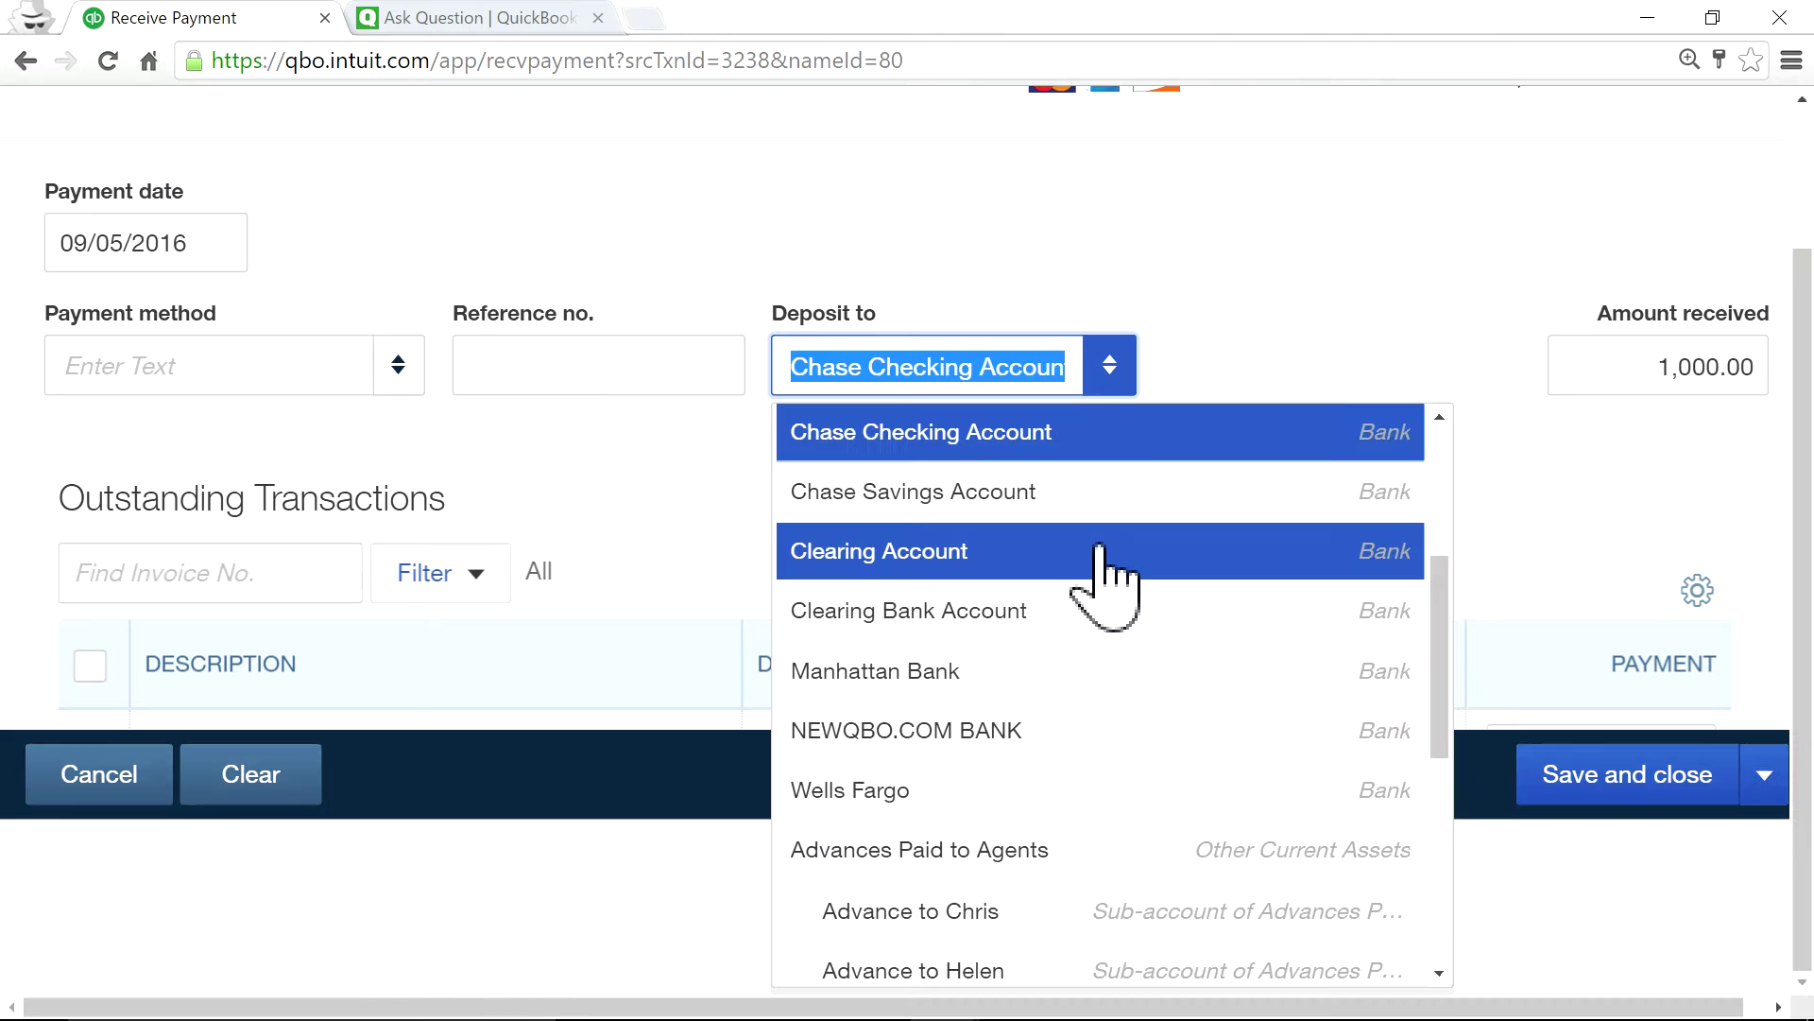
scroll(1106, 777, "down", 5)
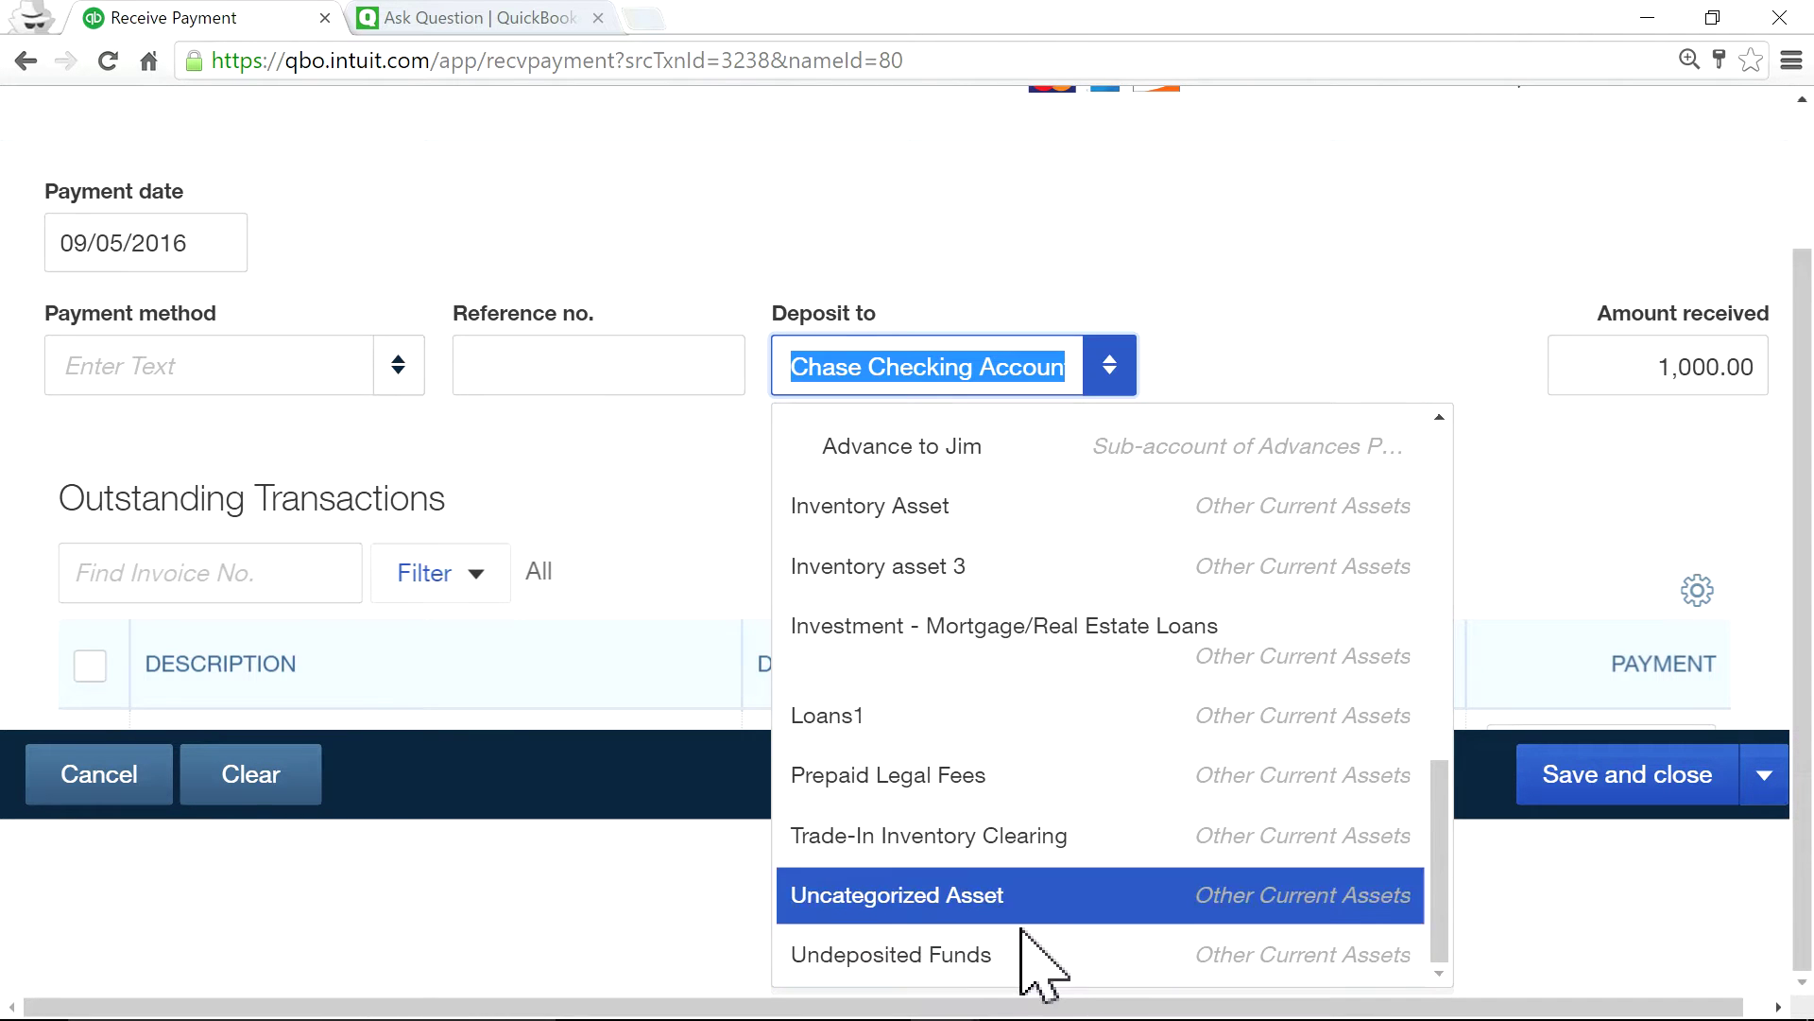
left_click(1221, 957)
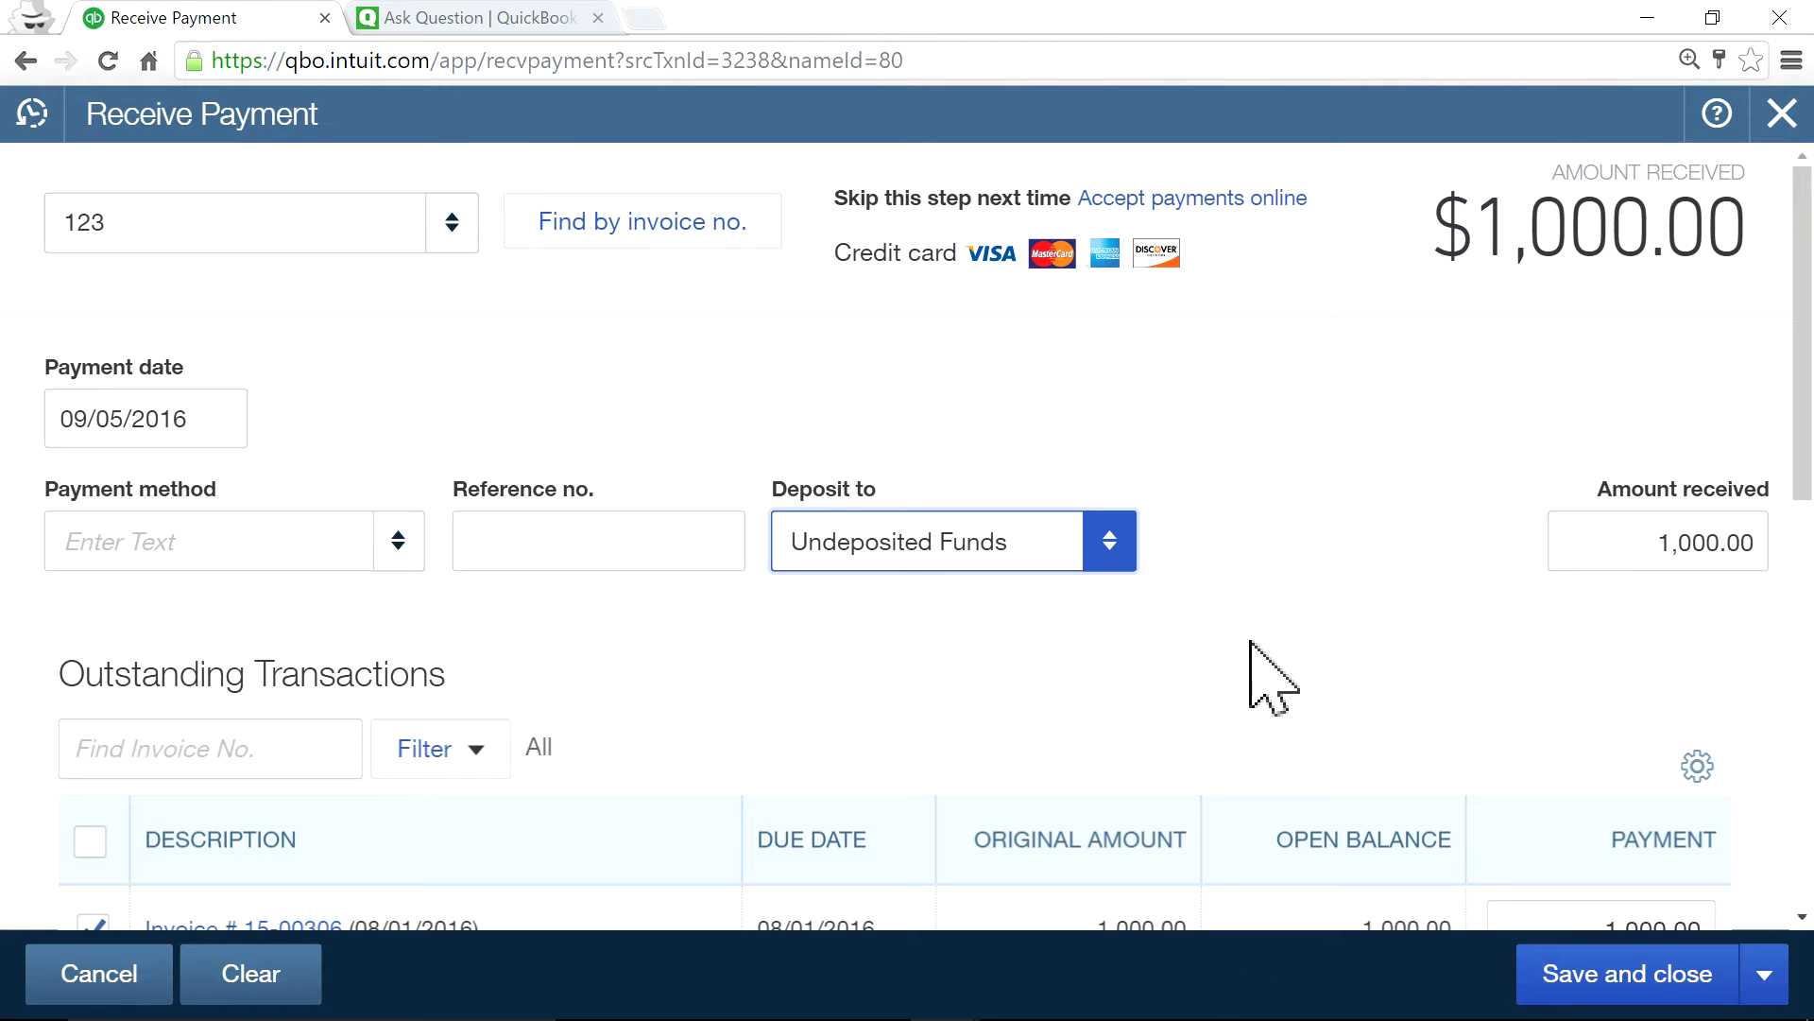
left_click(1253, 607)
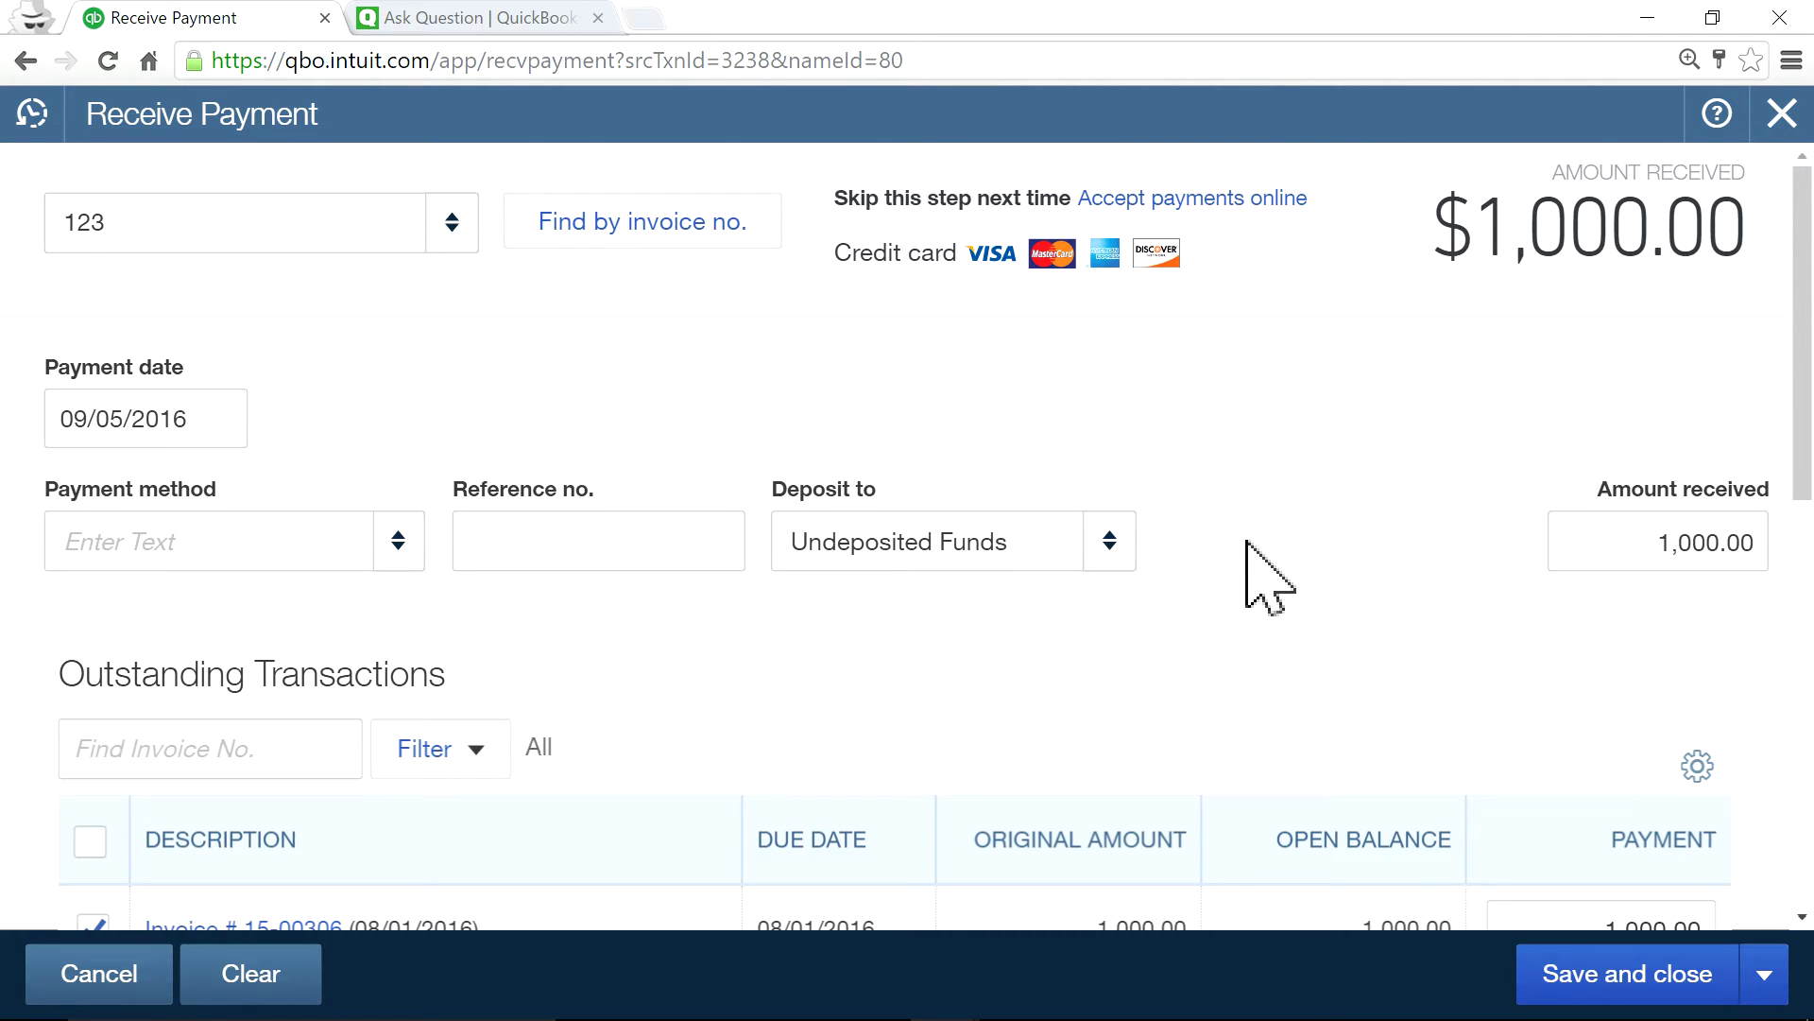
scroll(1247, 567, "down", 3)
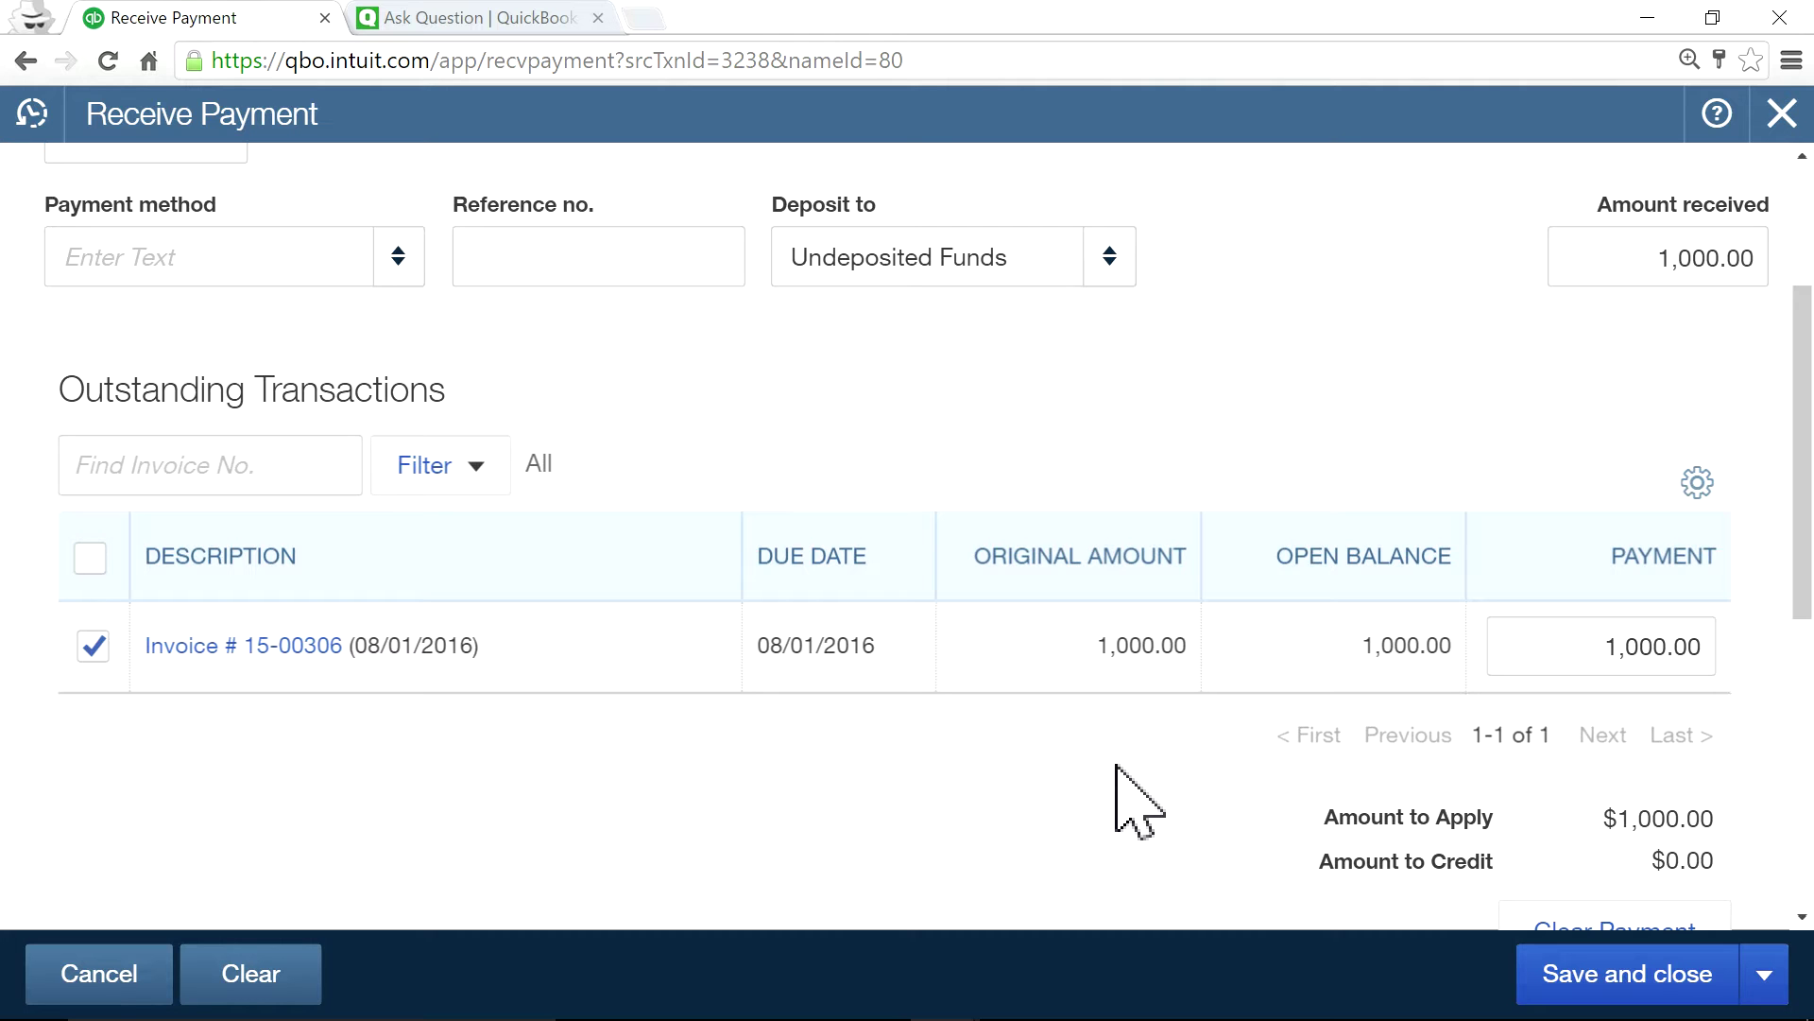
Save the $1,000.00 payment, close the now-PAID invoice 15-00306, and bring up the Create list
left_click(1660, 983)
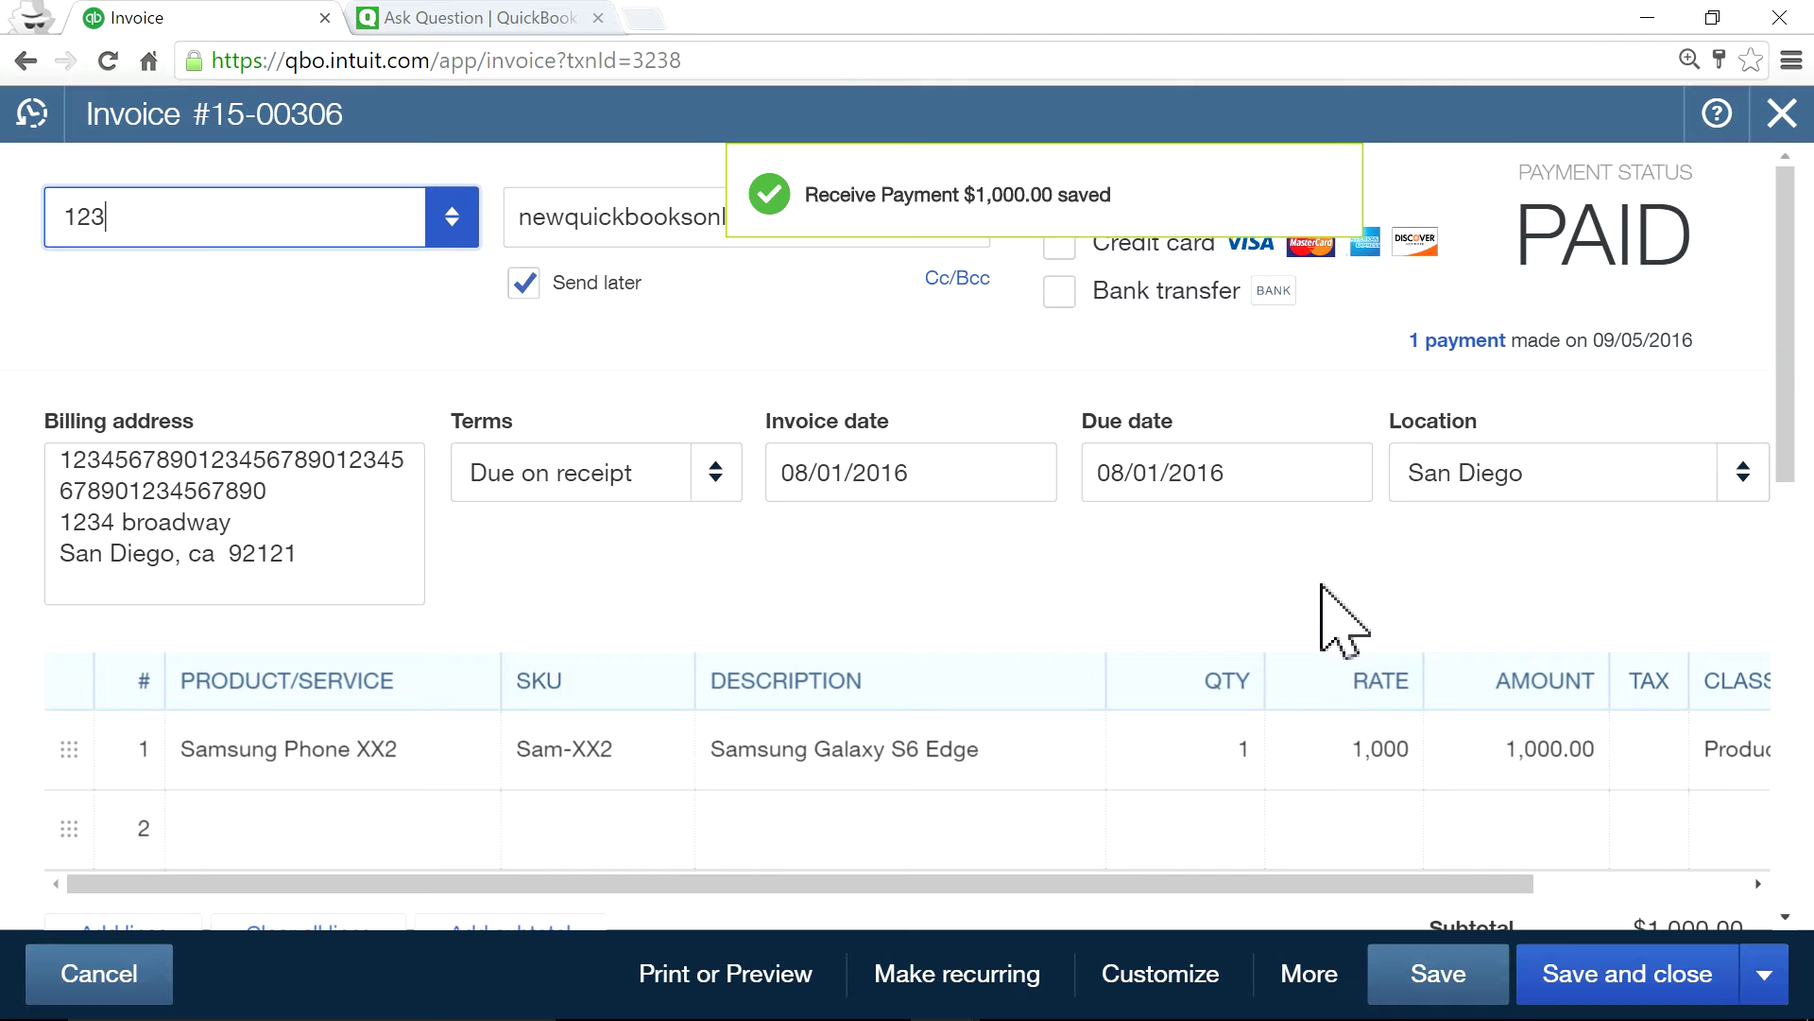
left_click(1782, 113)
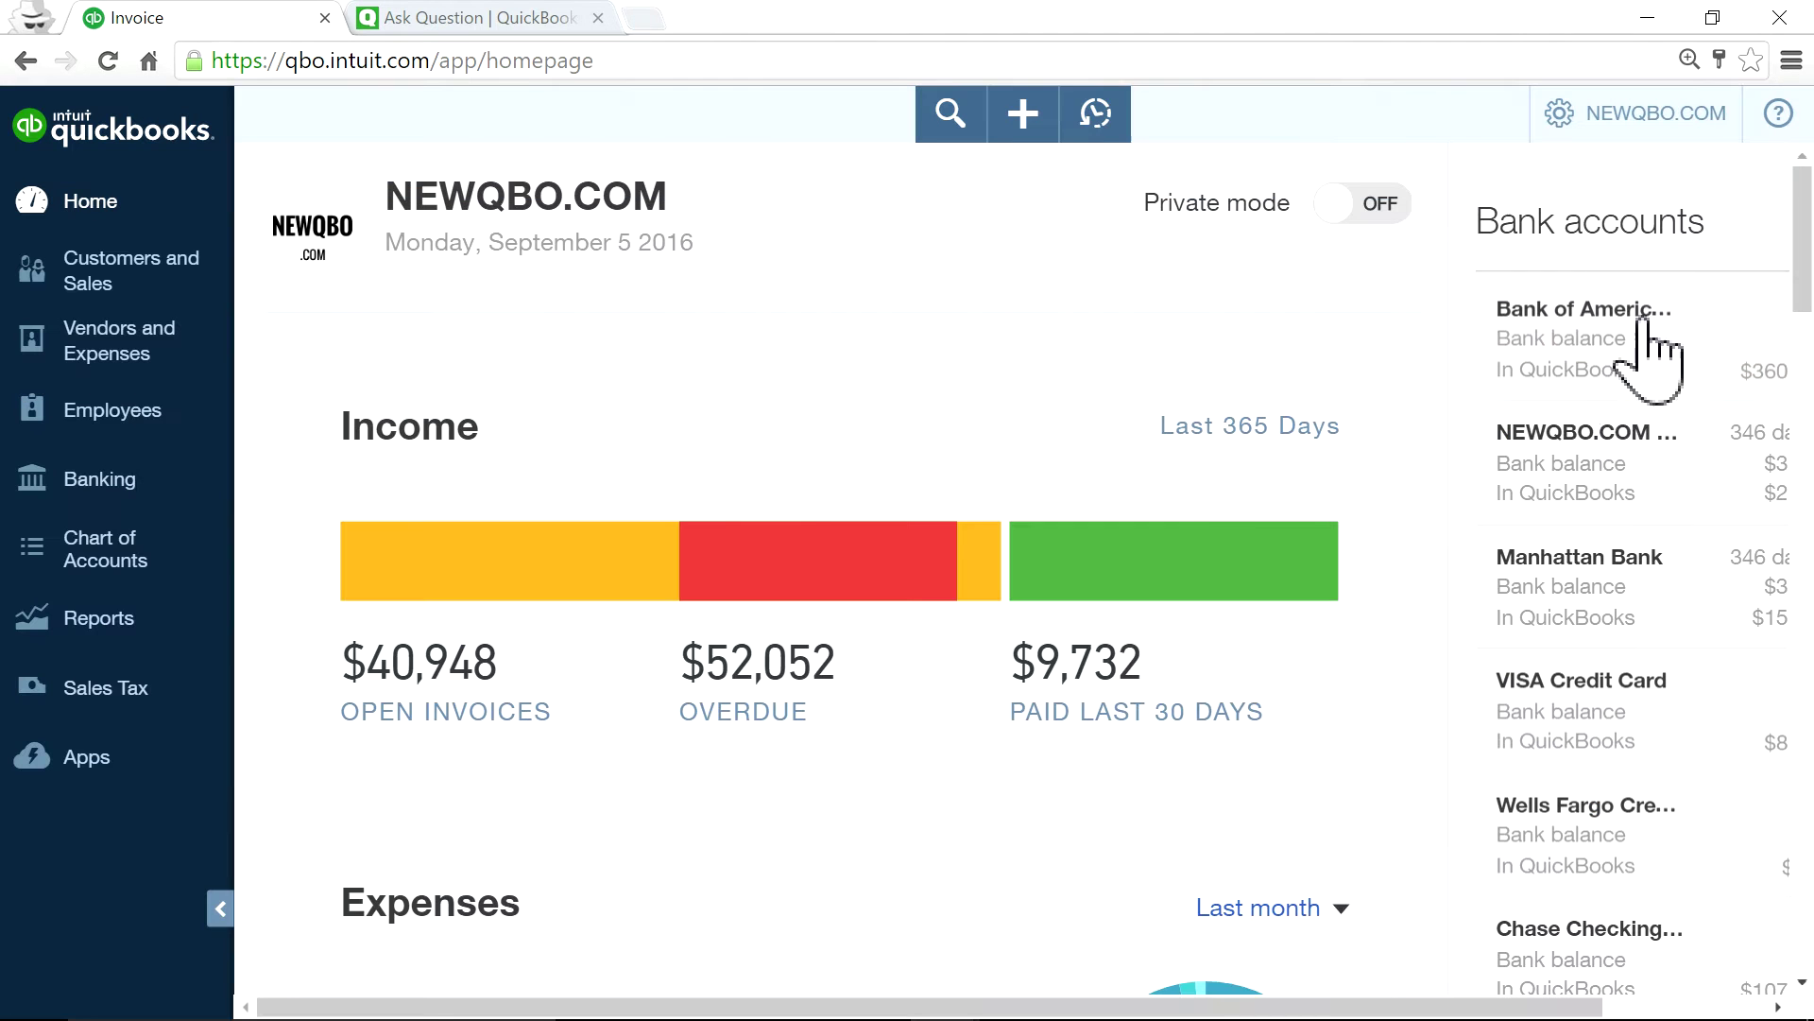
left_click(1024, 115)
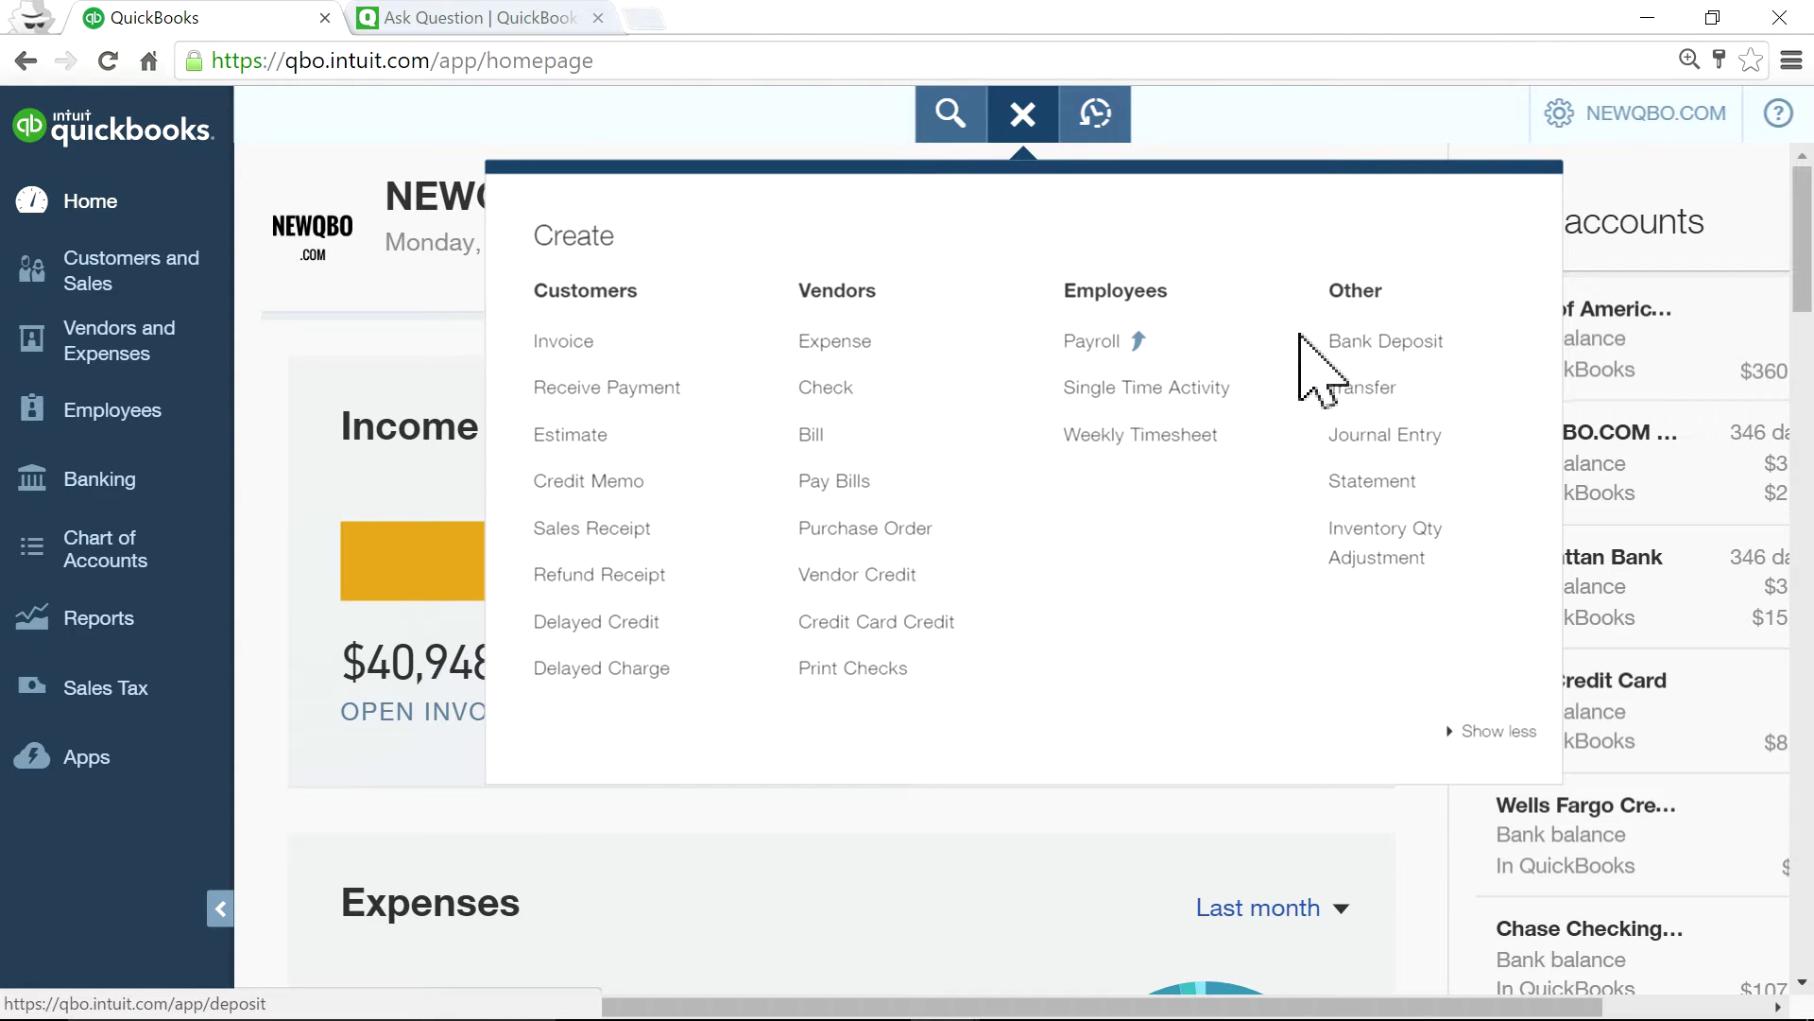
Start a Chase Checking bank deposit and select the 09/05/2016 $1,000.00 payment
left_click(1342, 342)
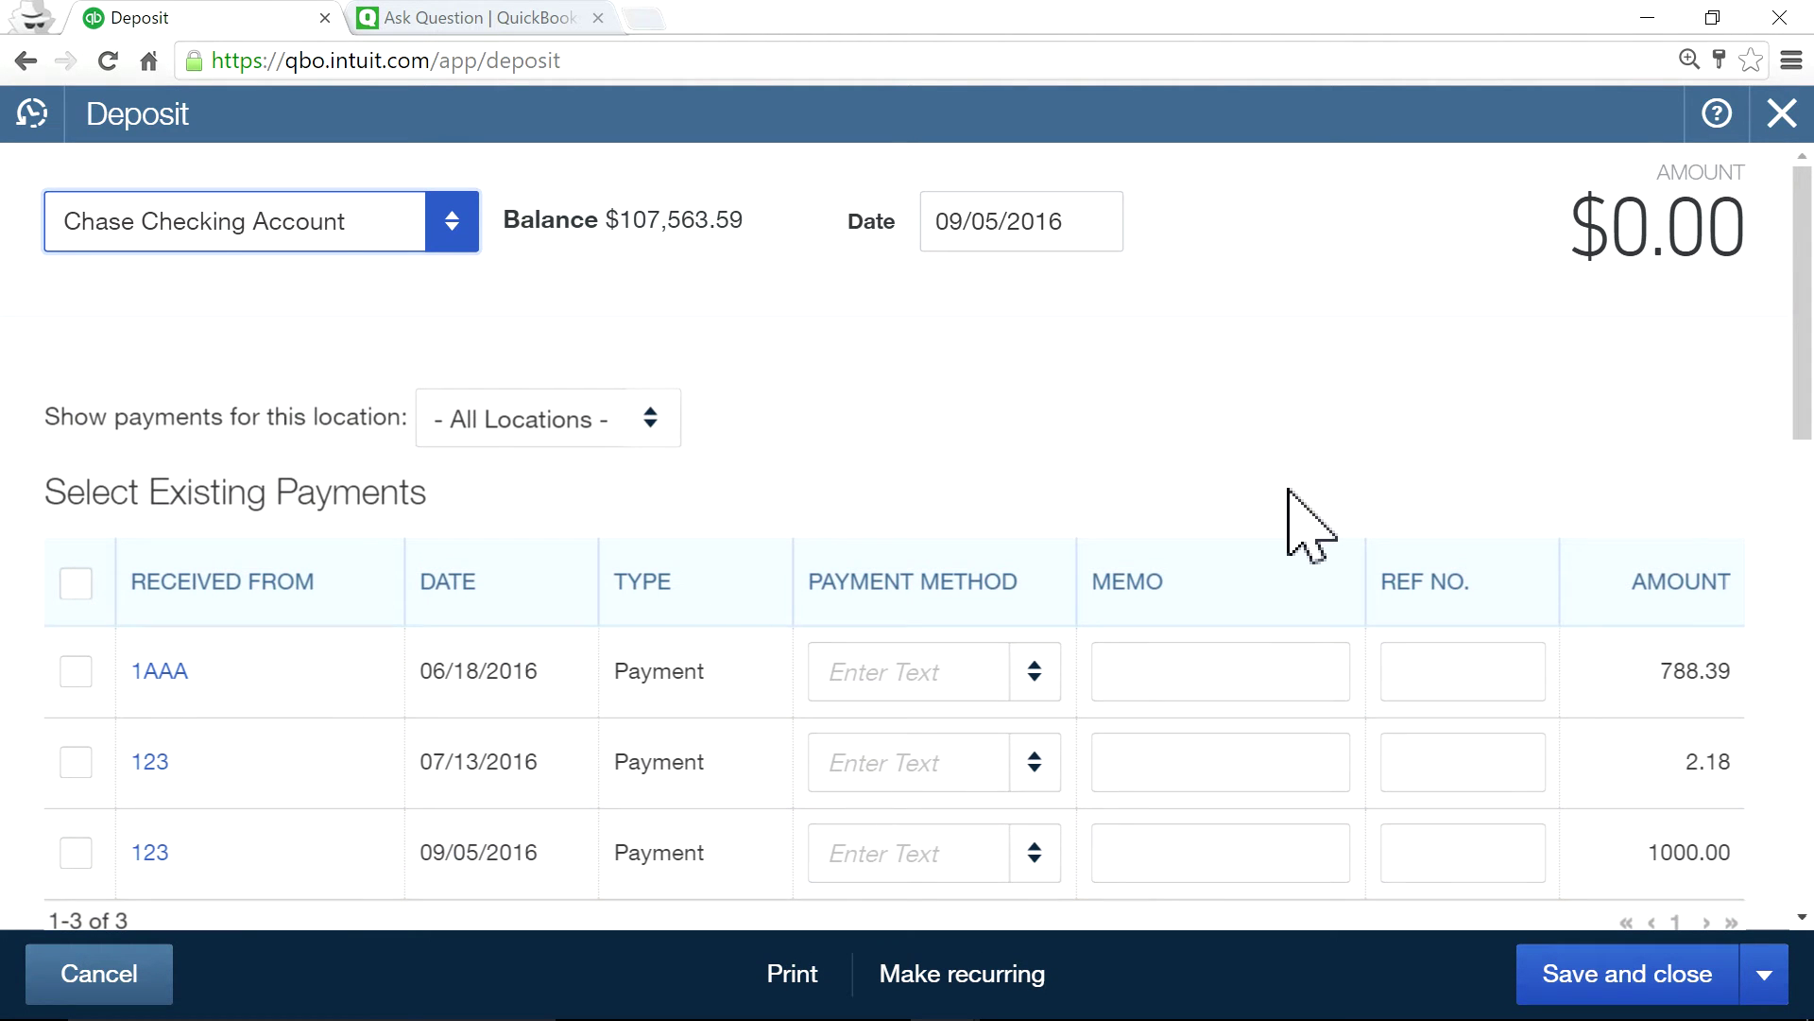
scroll(1309, 526, "down", 3)
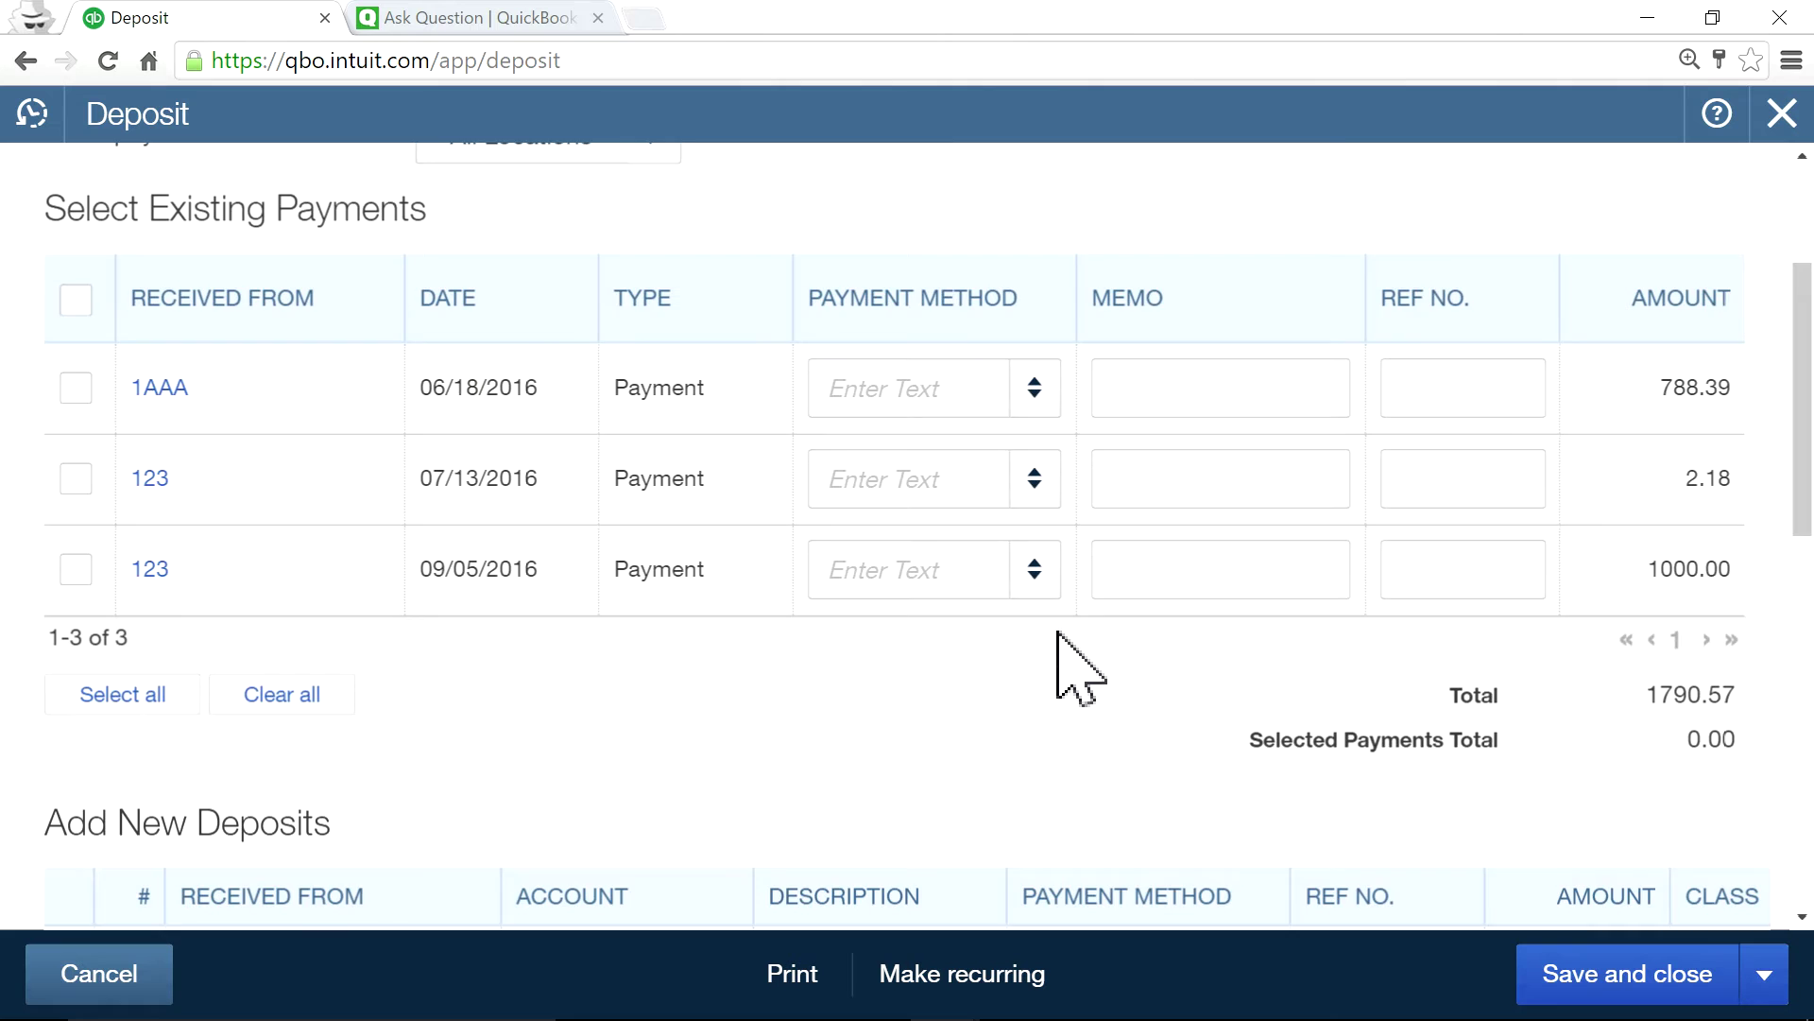
scroll(1058, 643, "up", 3)
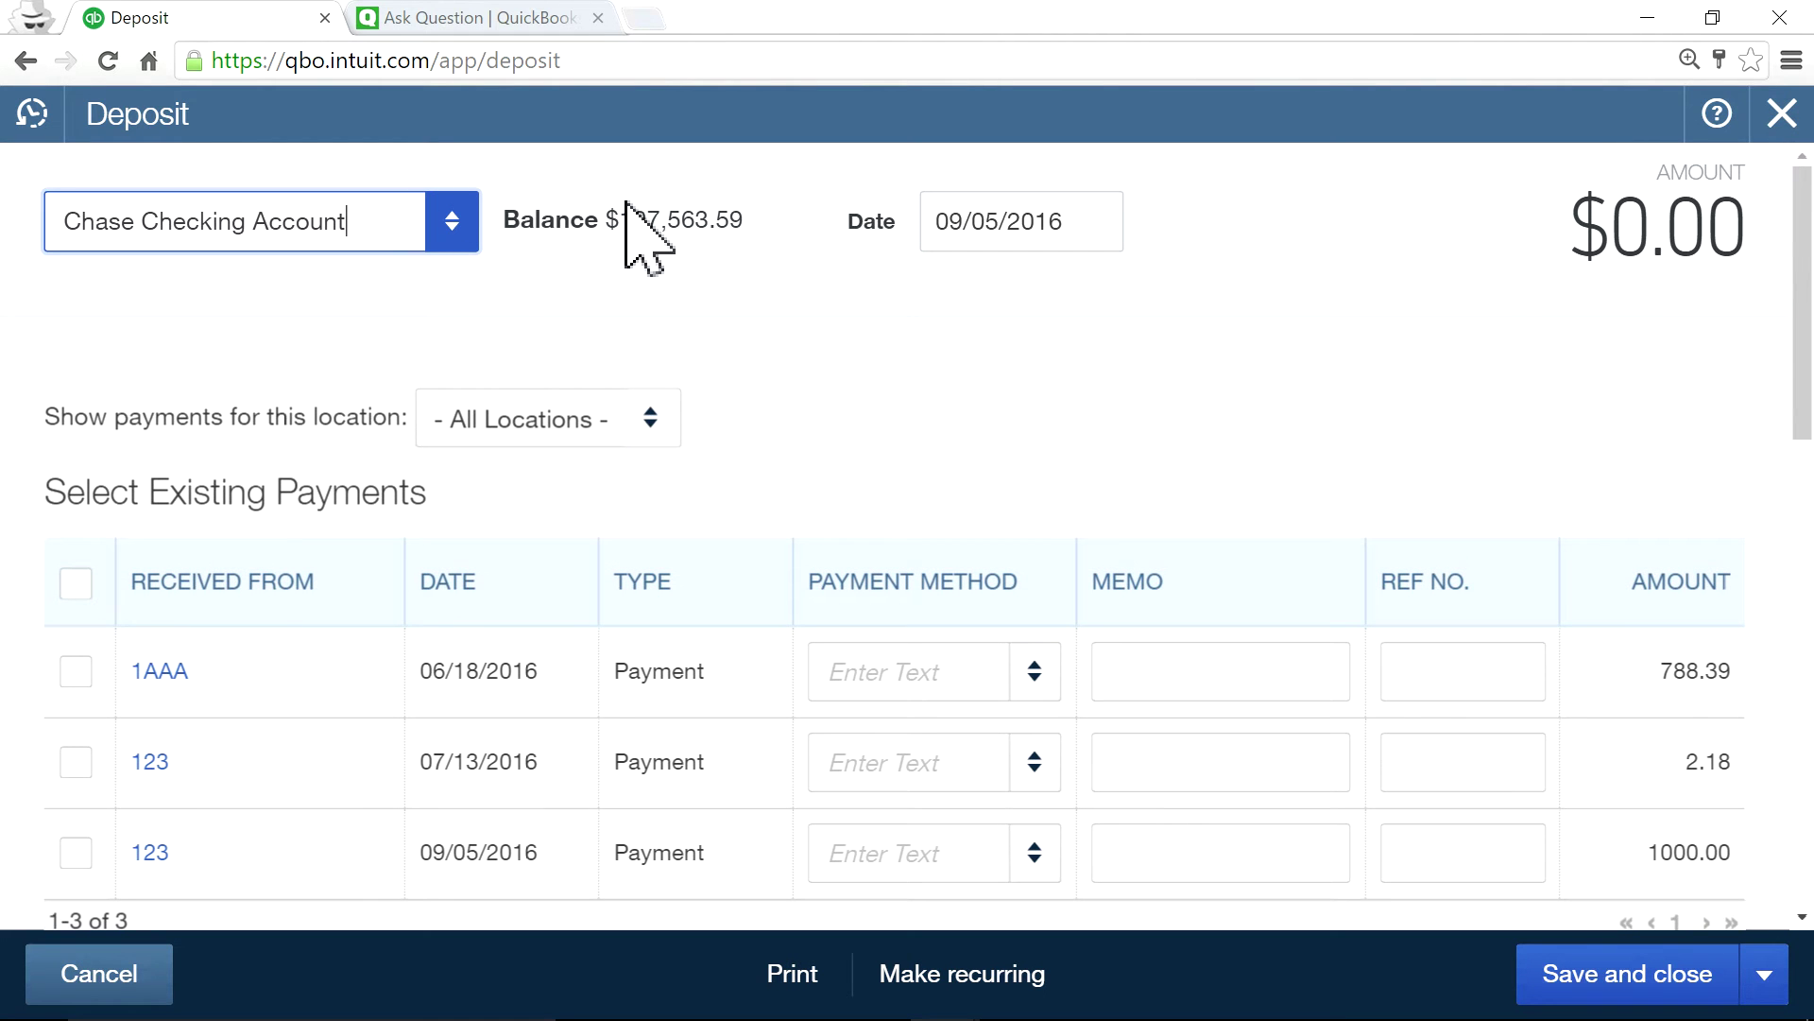
scroll(832, 416, "down", 2)
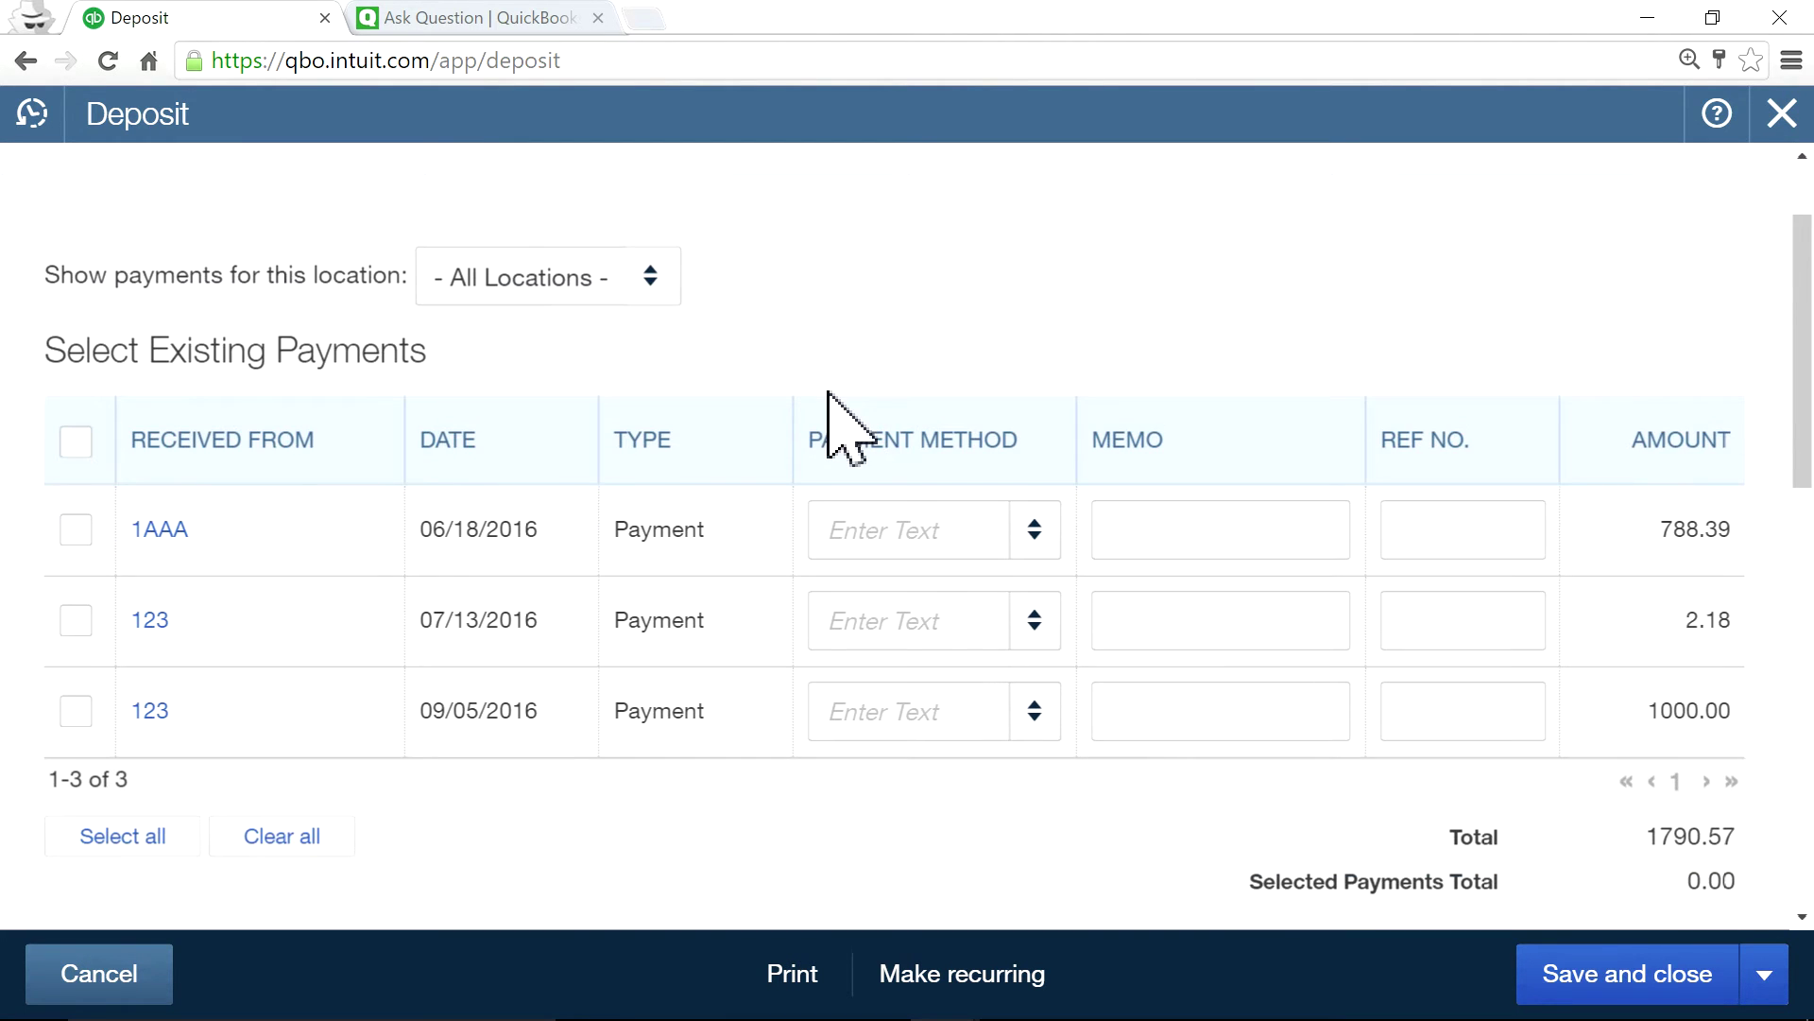
left_click(78, 712)
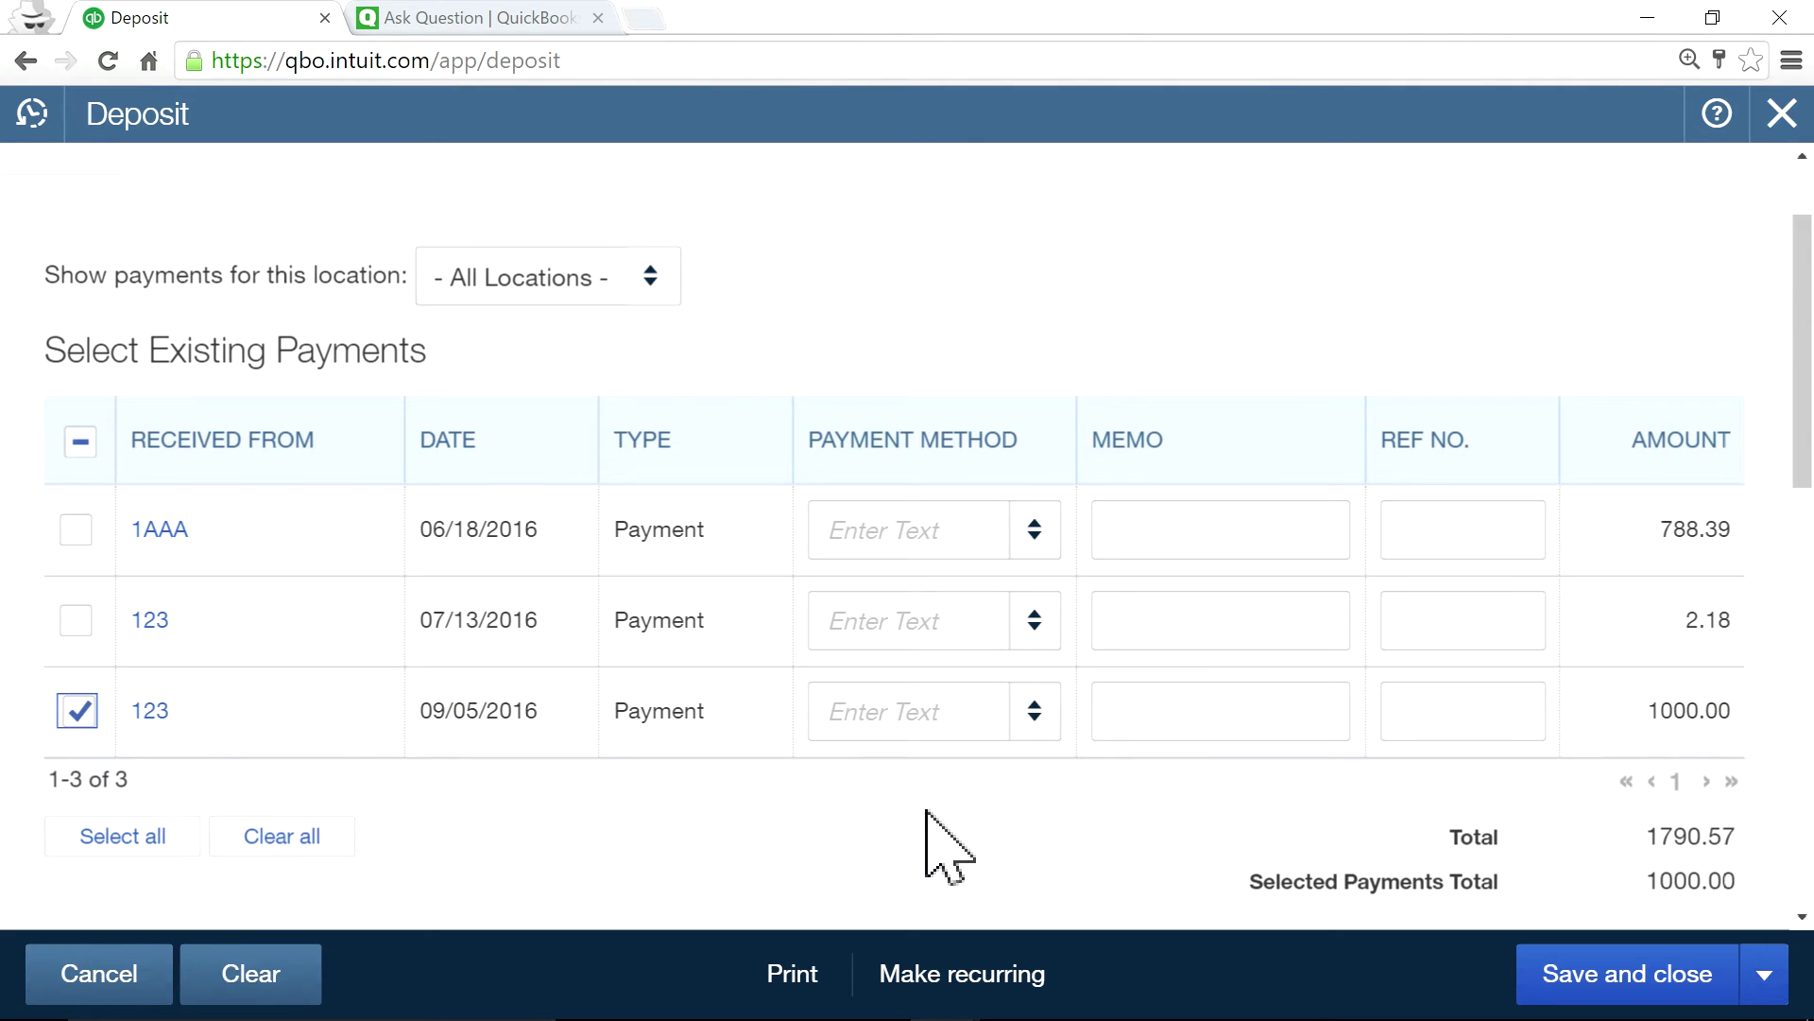
scroll(1049, 803, "down", 3)
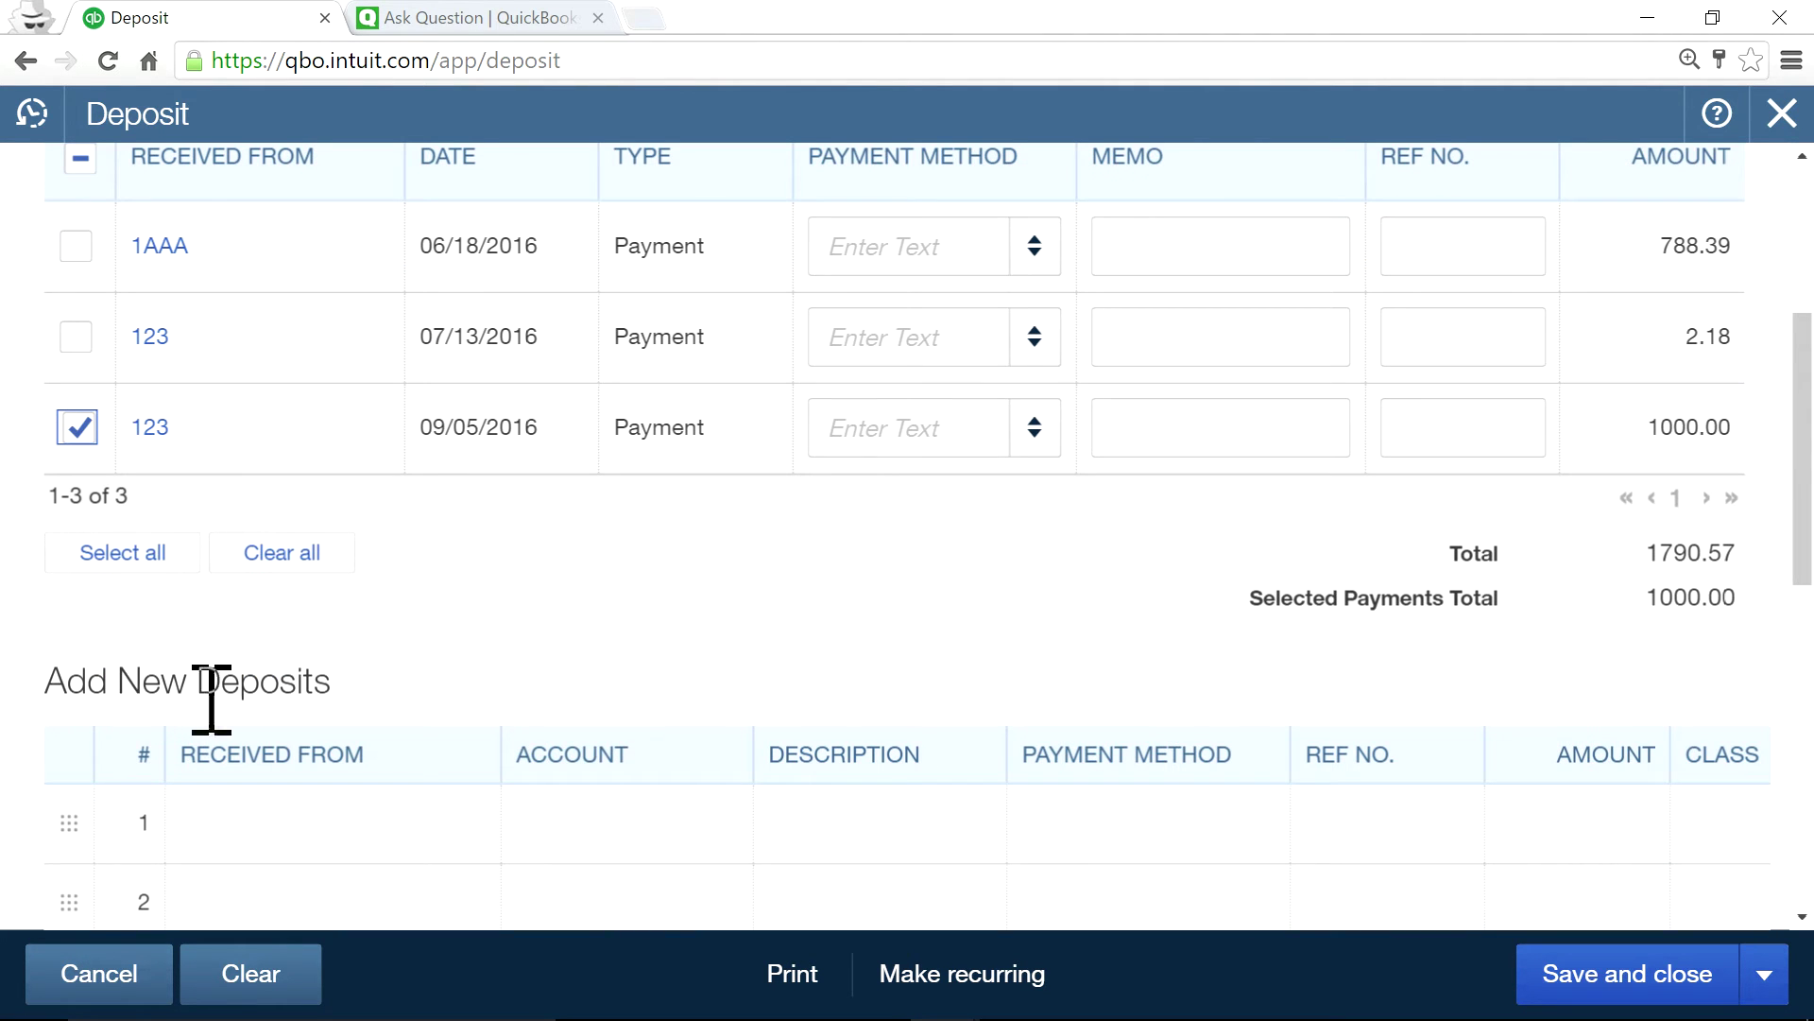
Set new deposit line 1's account to Merchant Fees
left_click(593, 824)
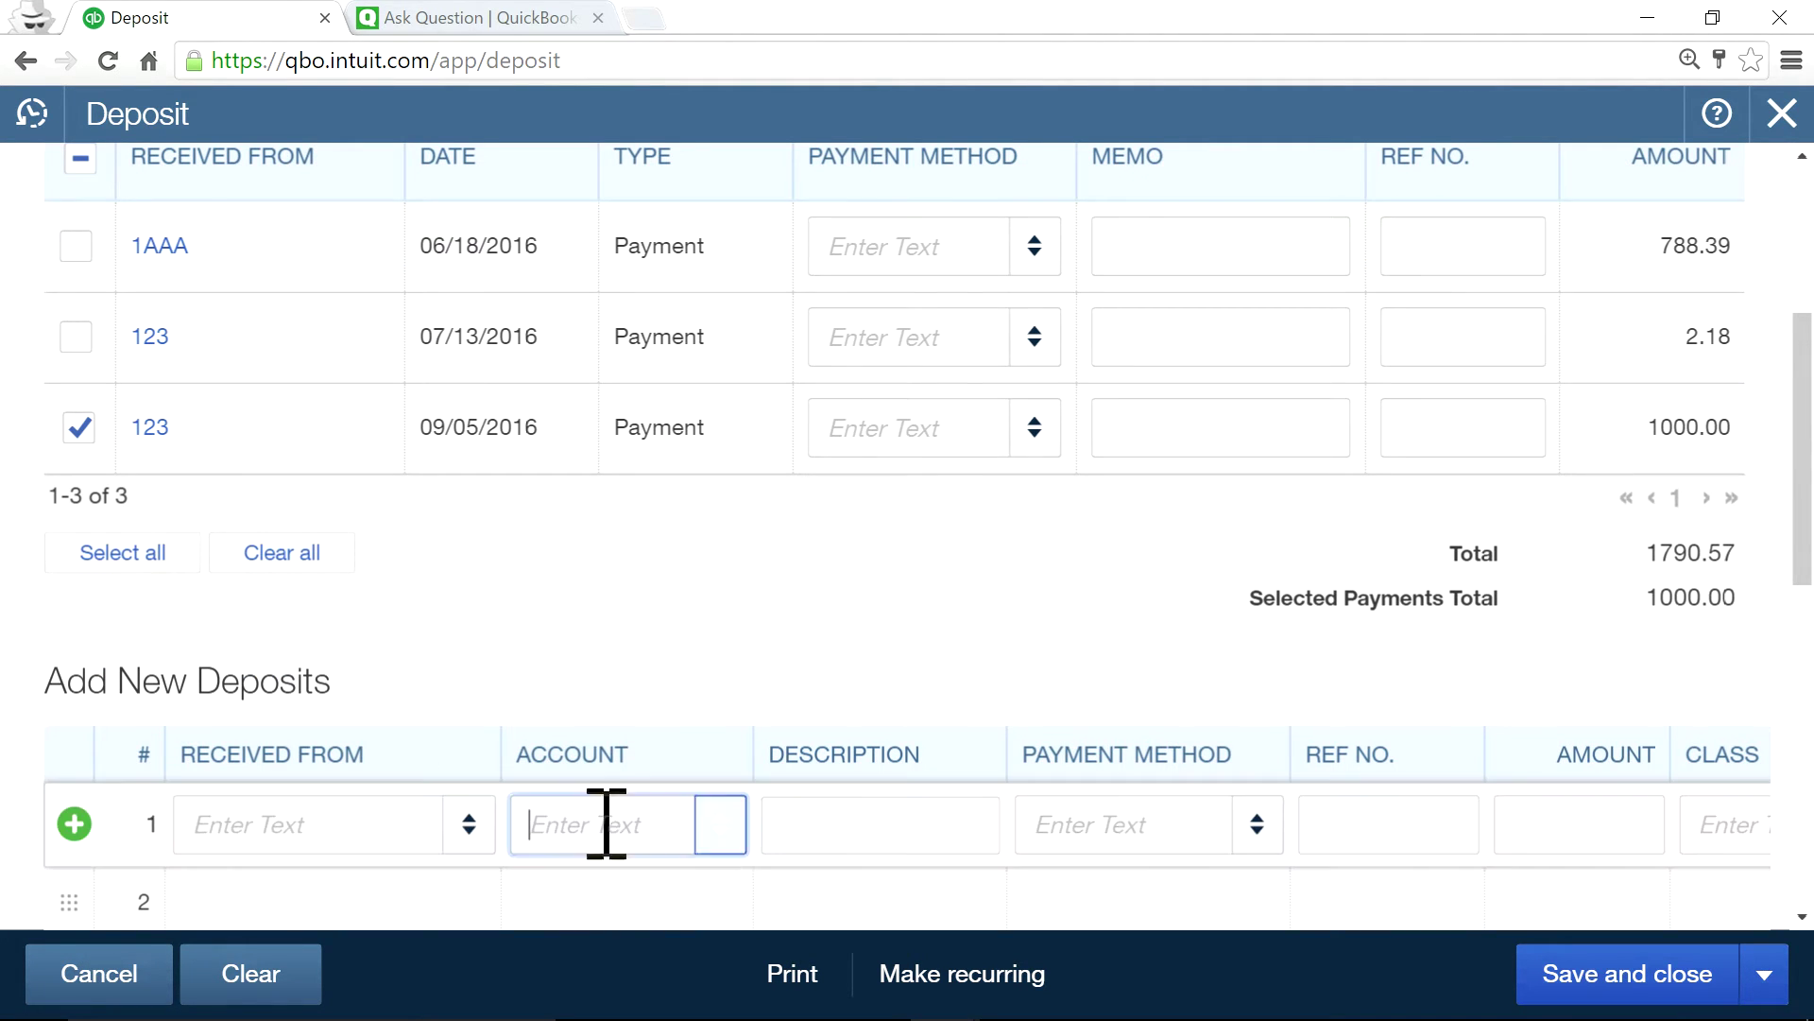
left_click(723, 828)
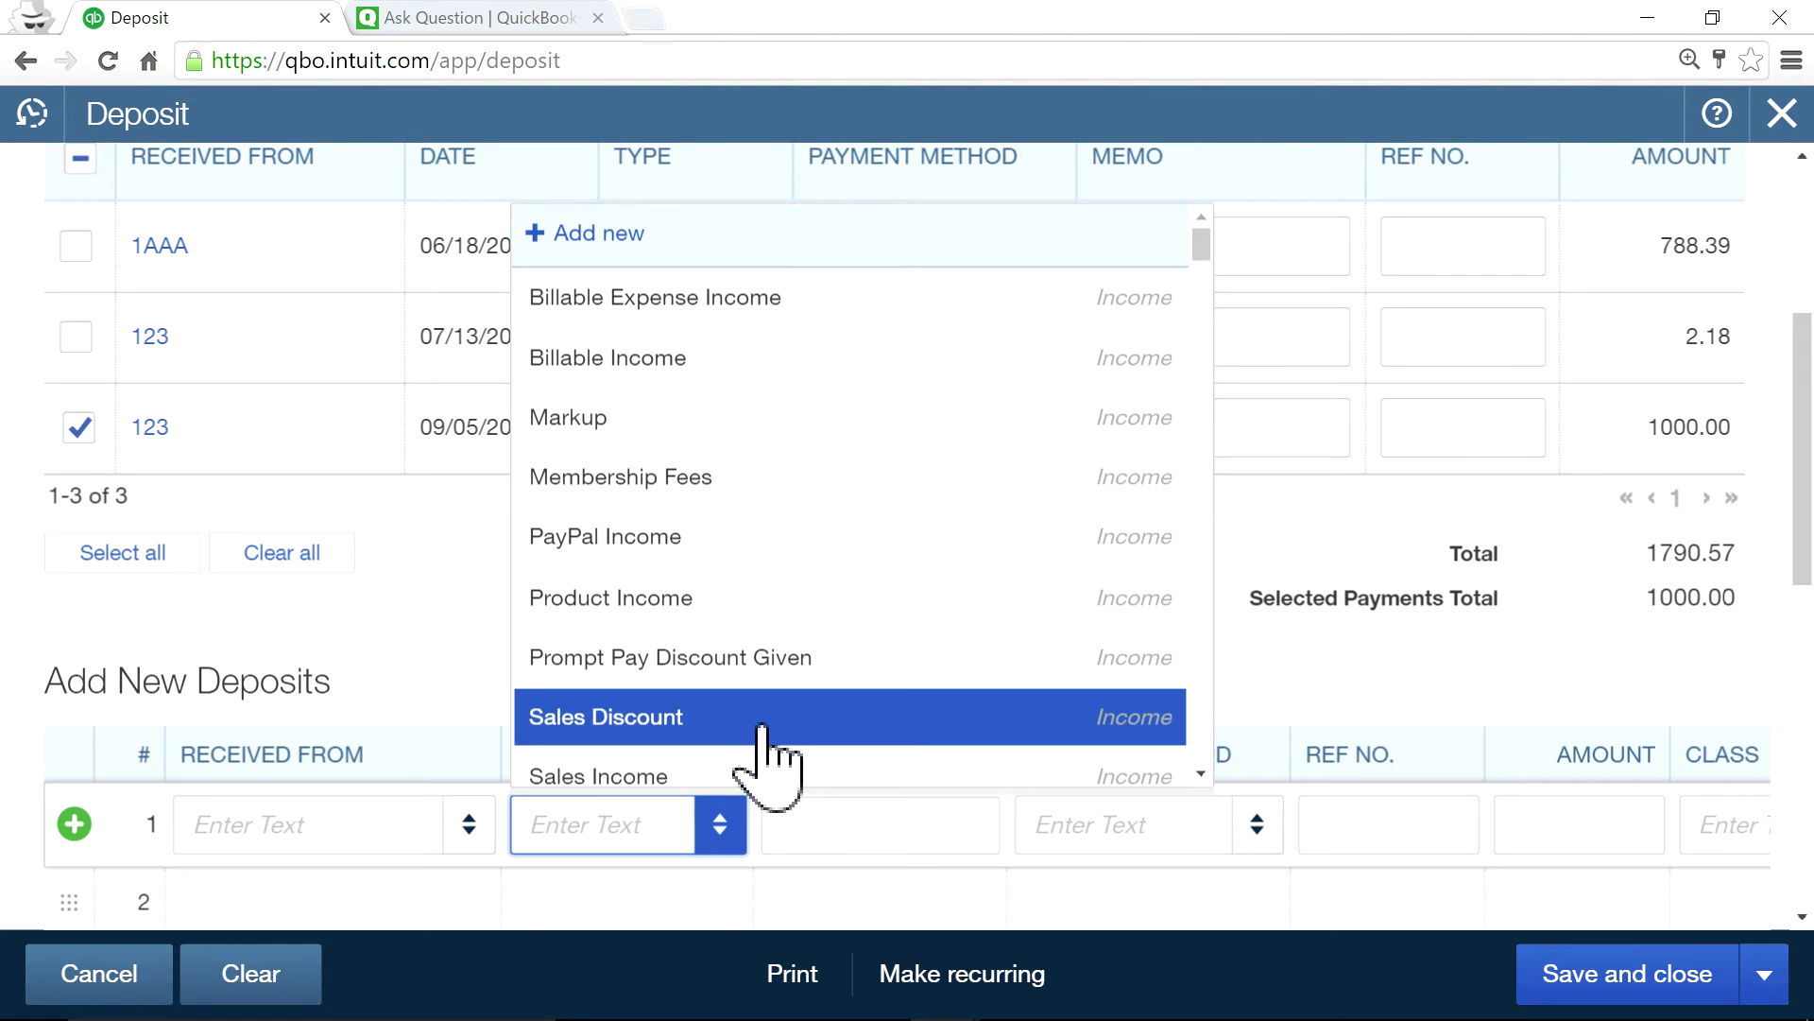
type("mer")
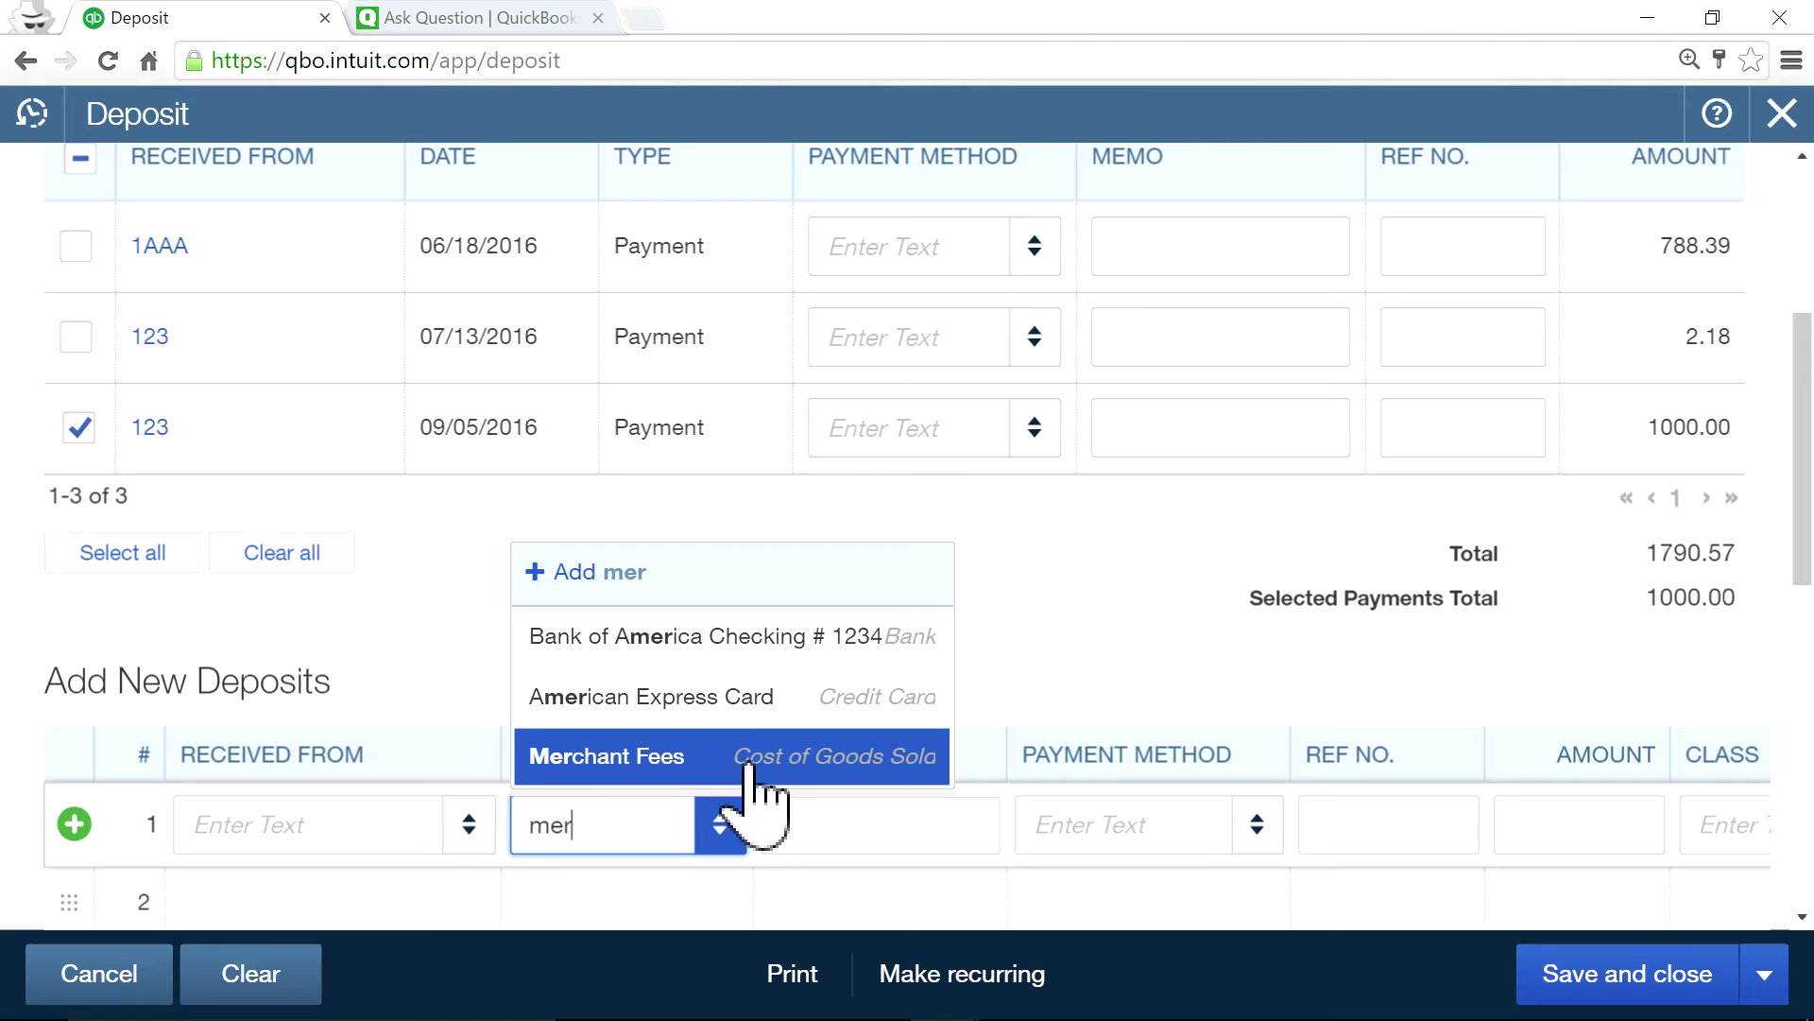
left_click(746, 759)
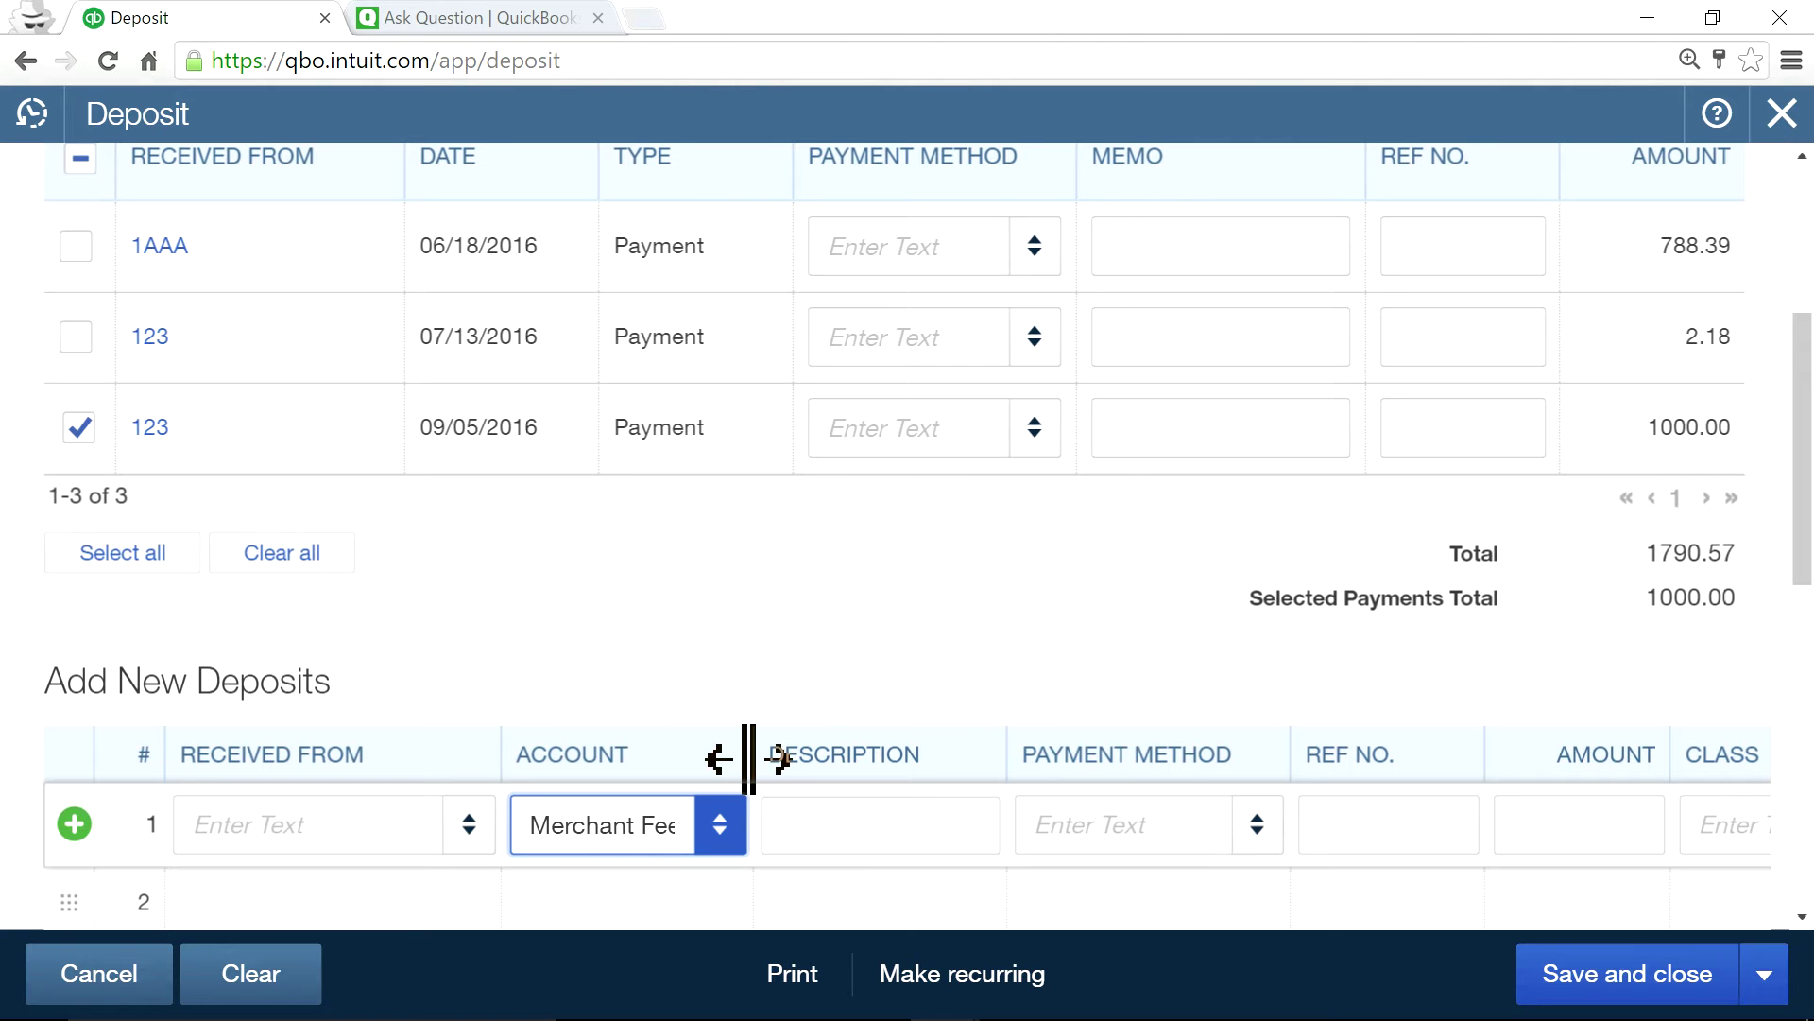
left_click_drag(747, 756, 834, 756)
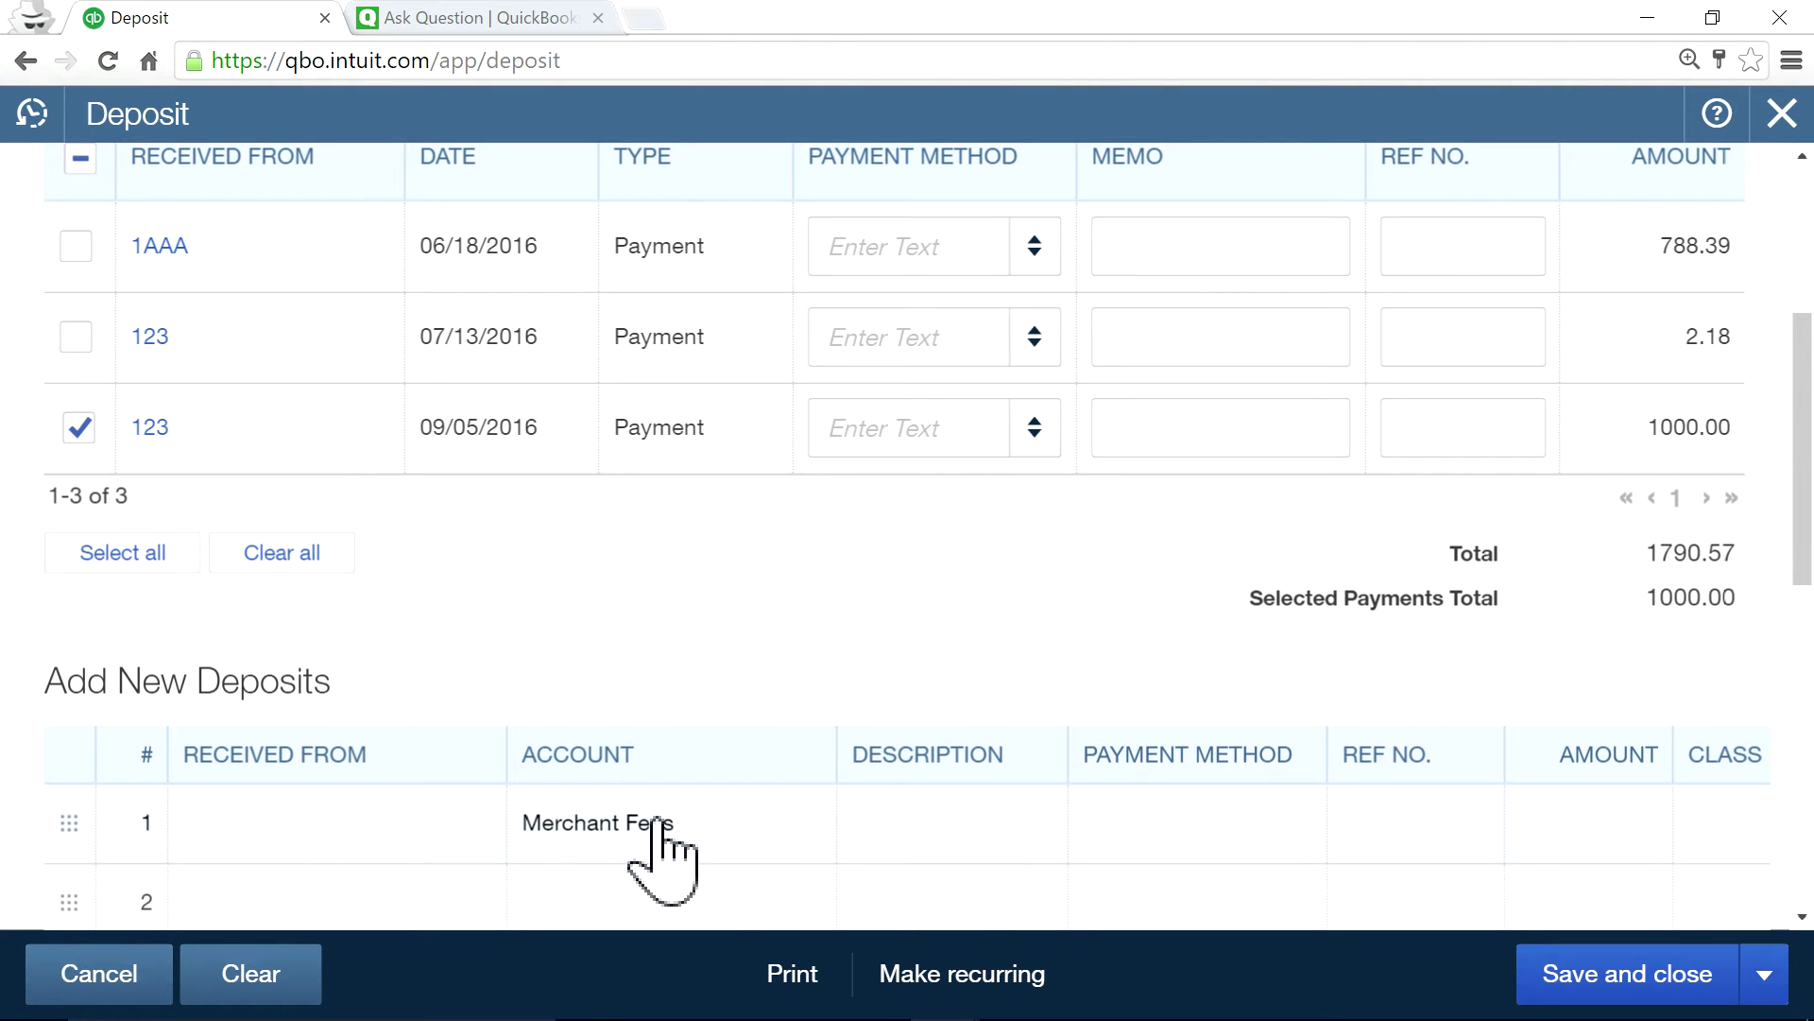
Set line 1's Received From to Fees
left_click(359, 818)
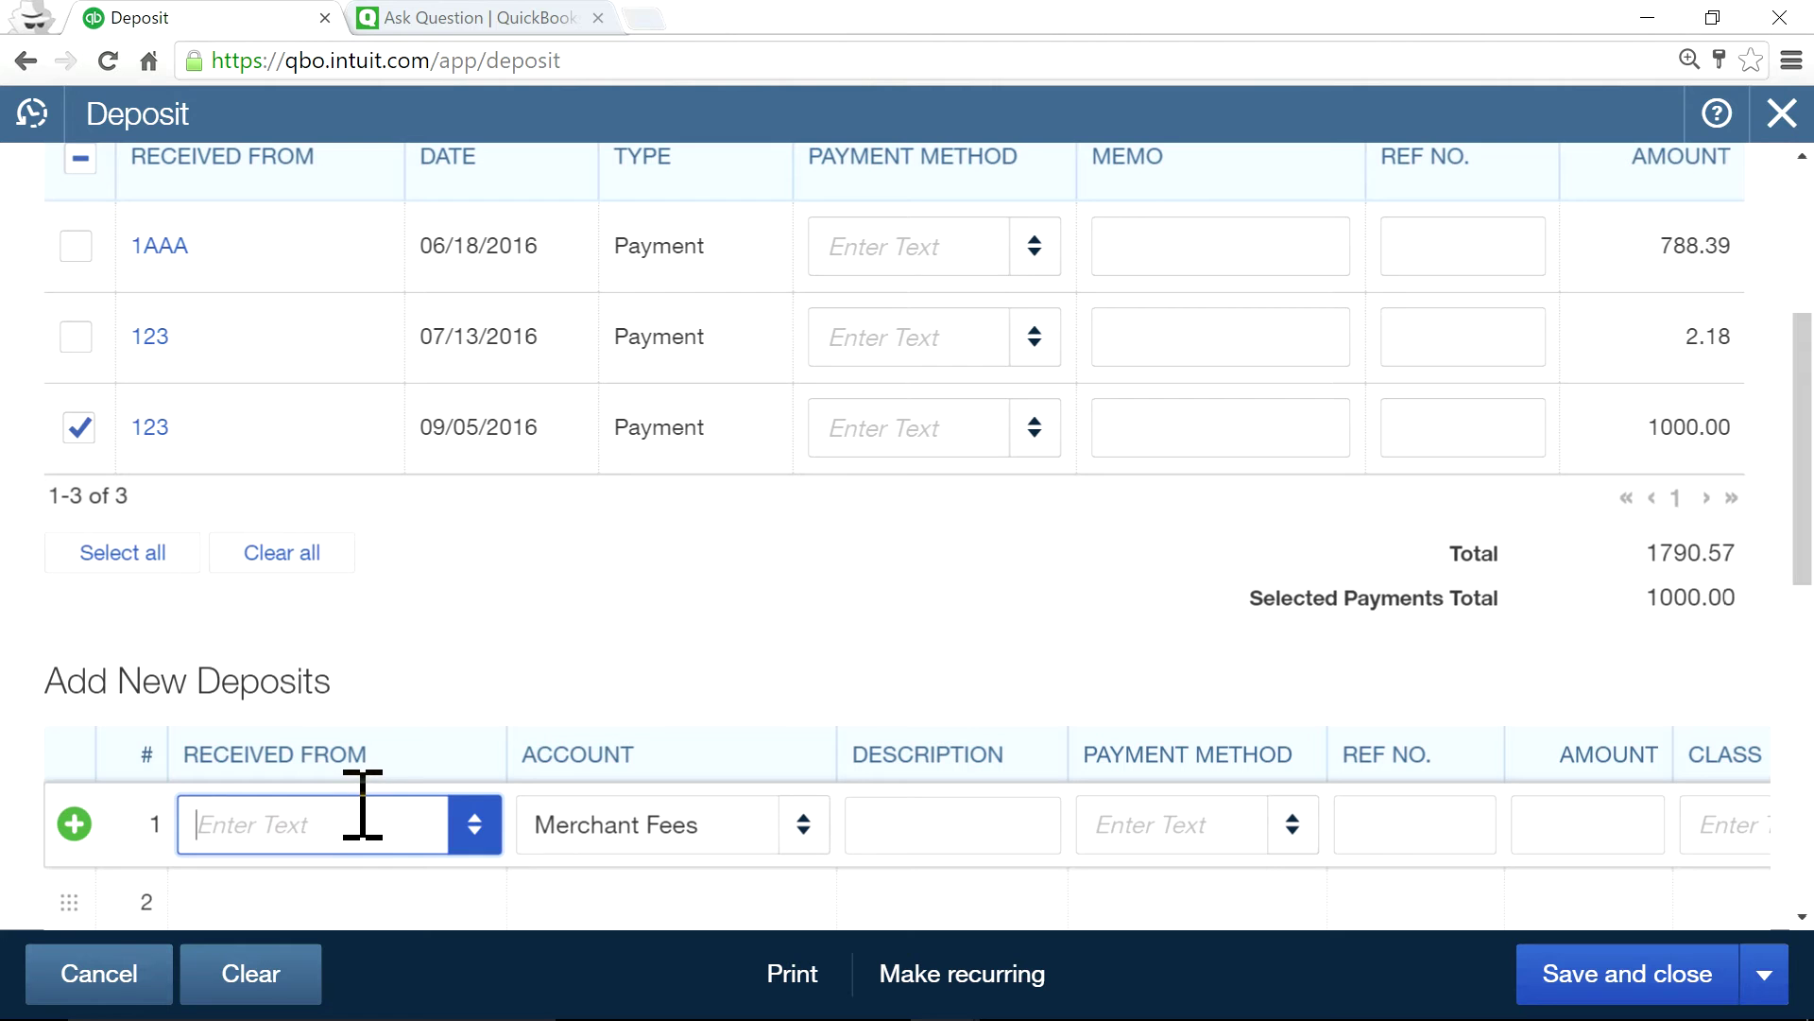
type("fees")
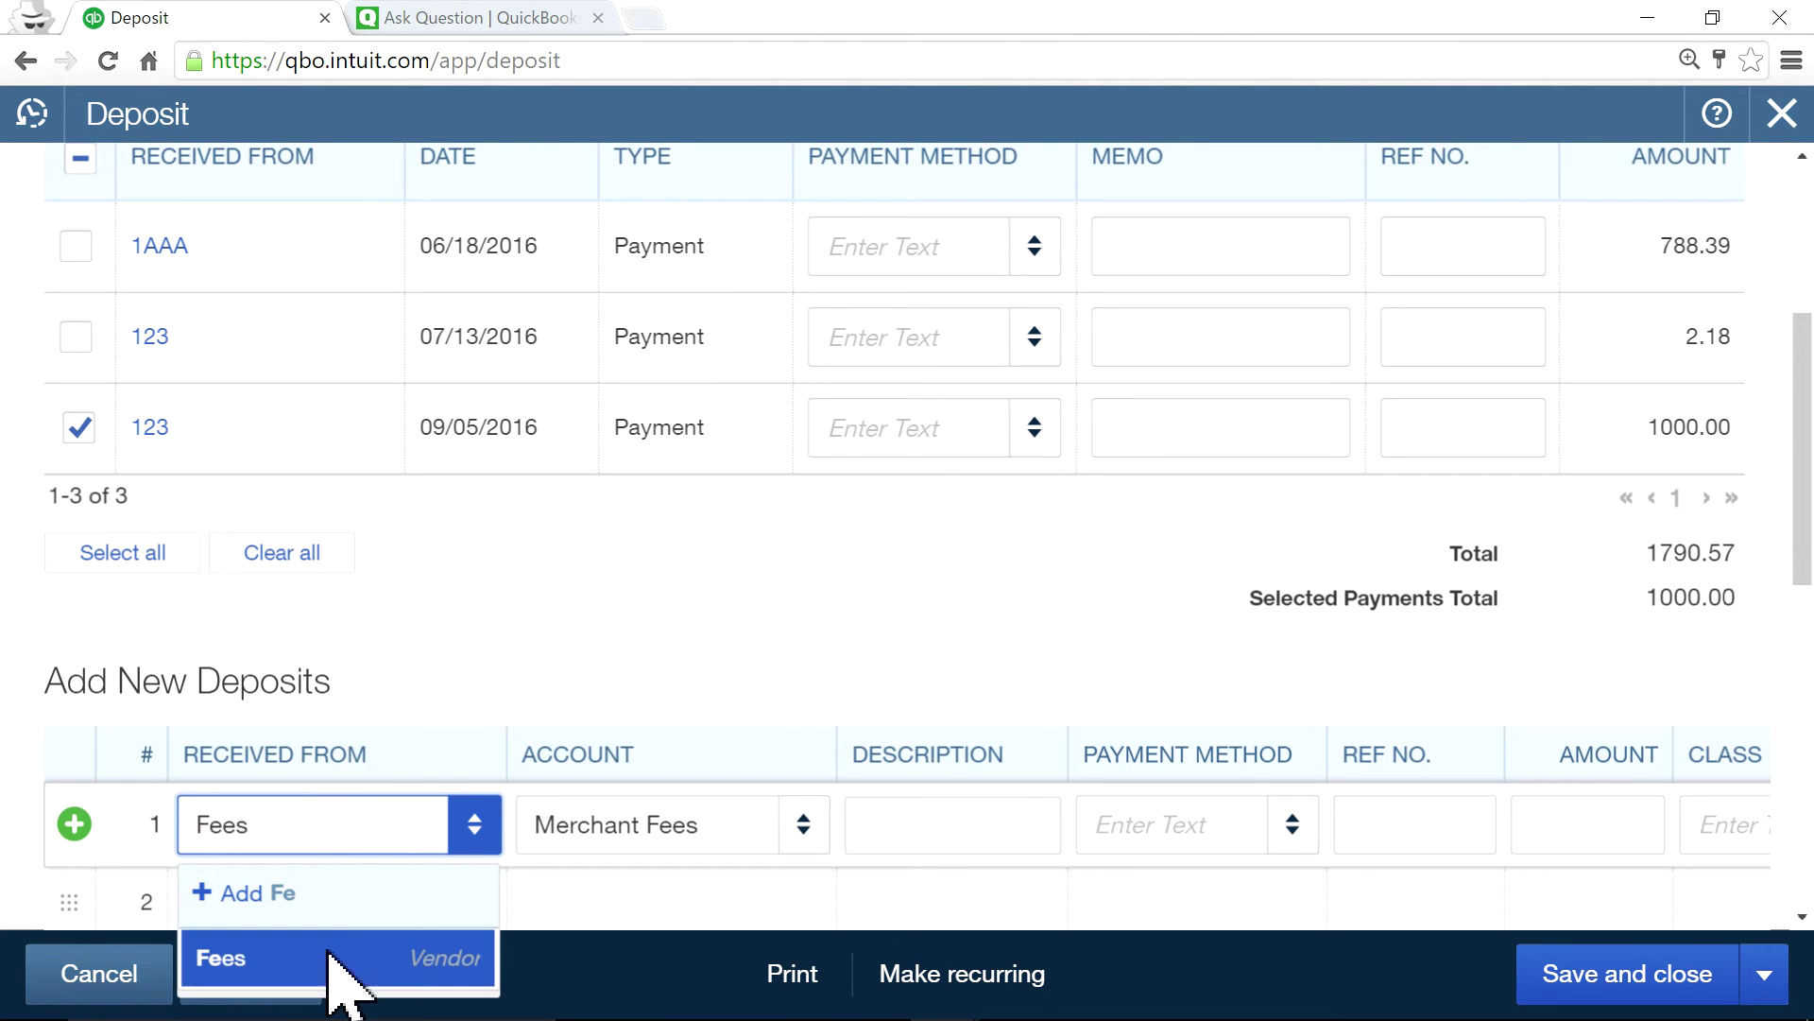
left_click(342, 970)
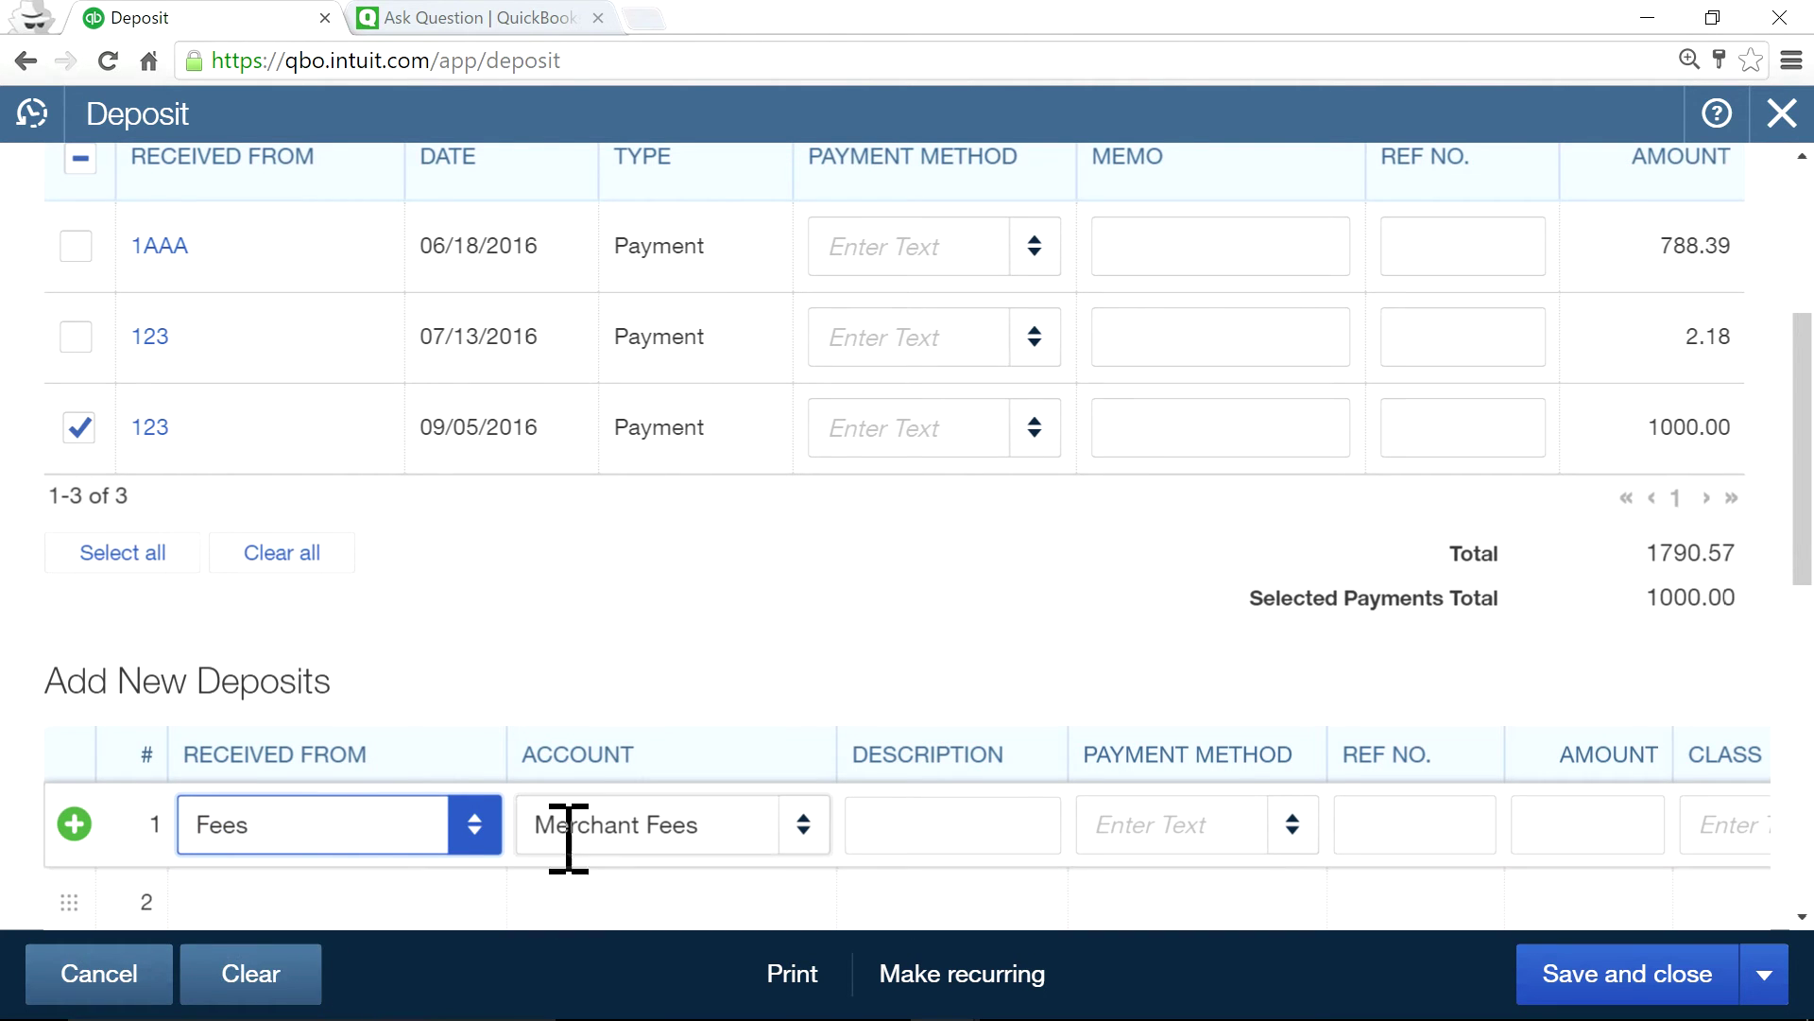
left_click(639, 658)
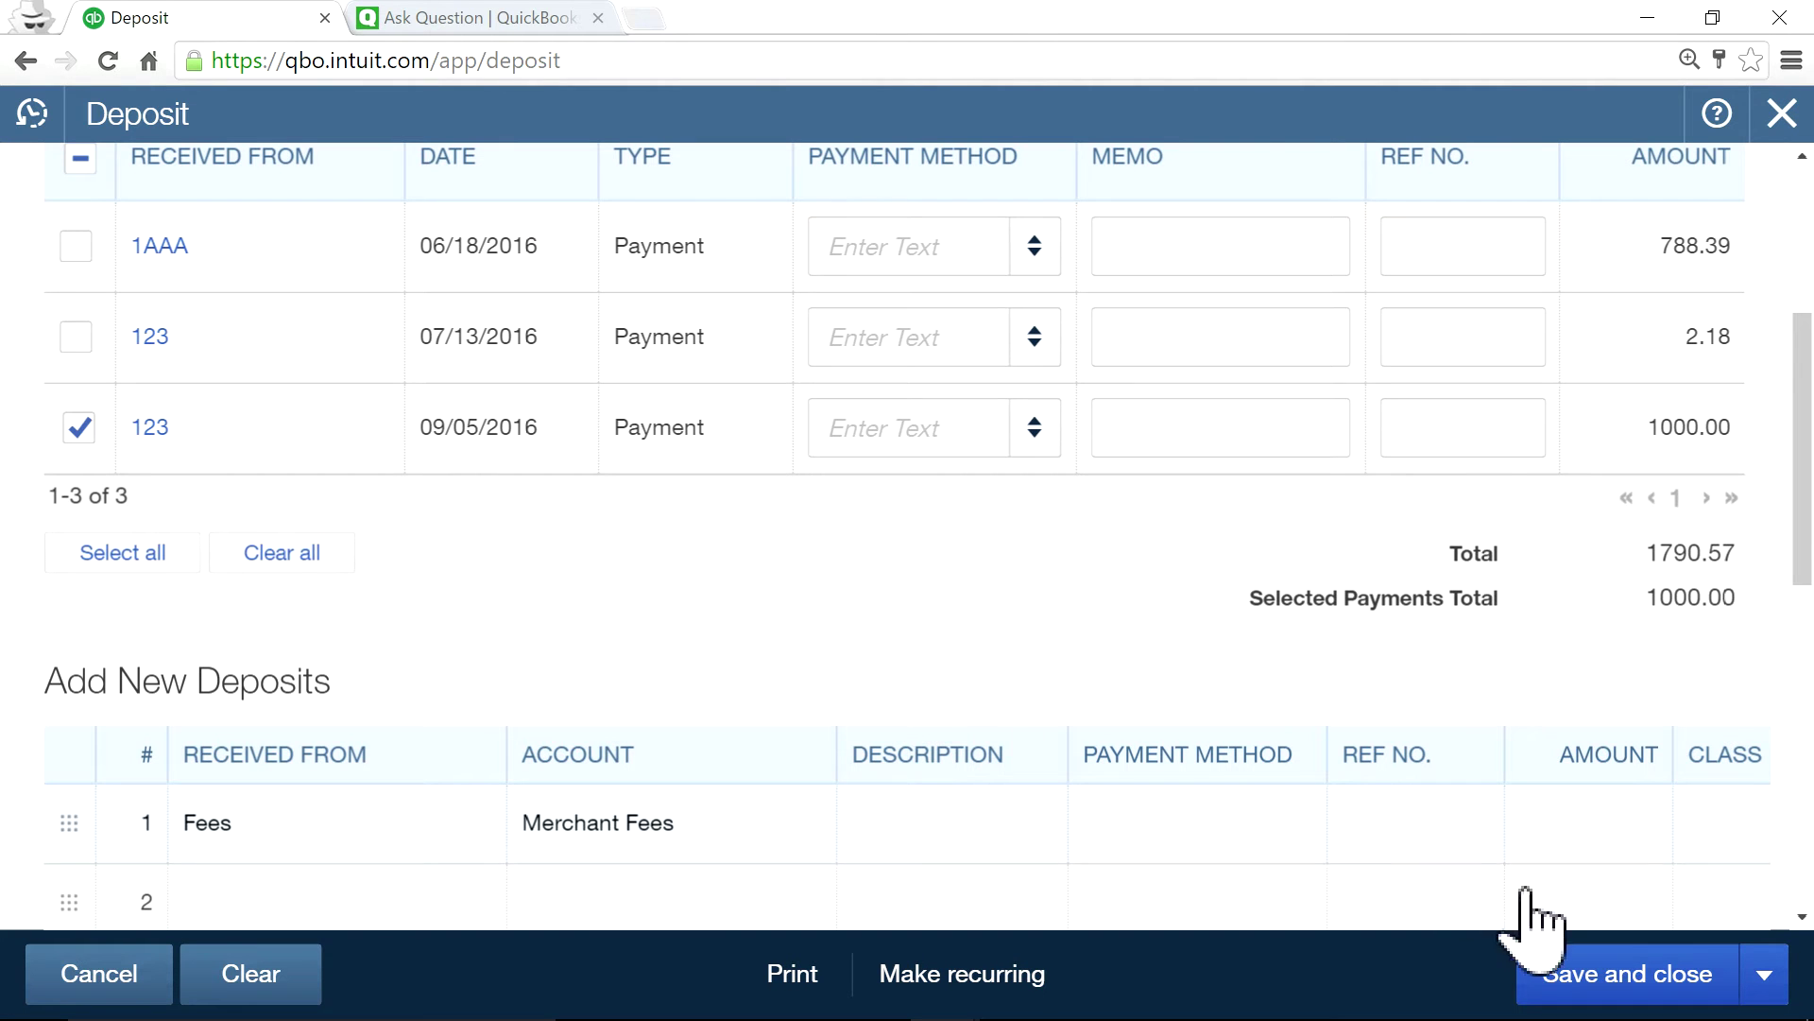
Enter -30 with class Service on the Fees line, making the deposit total $970.00
left_click(1592, 815)
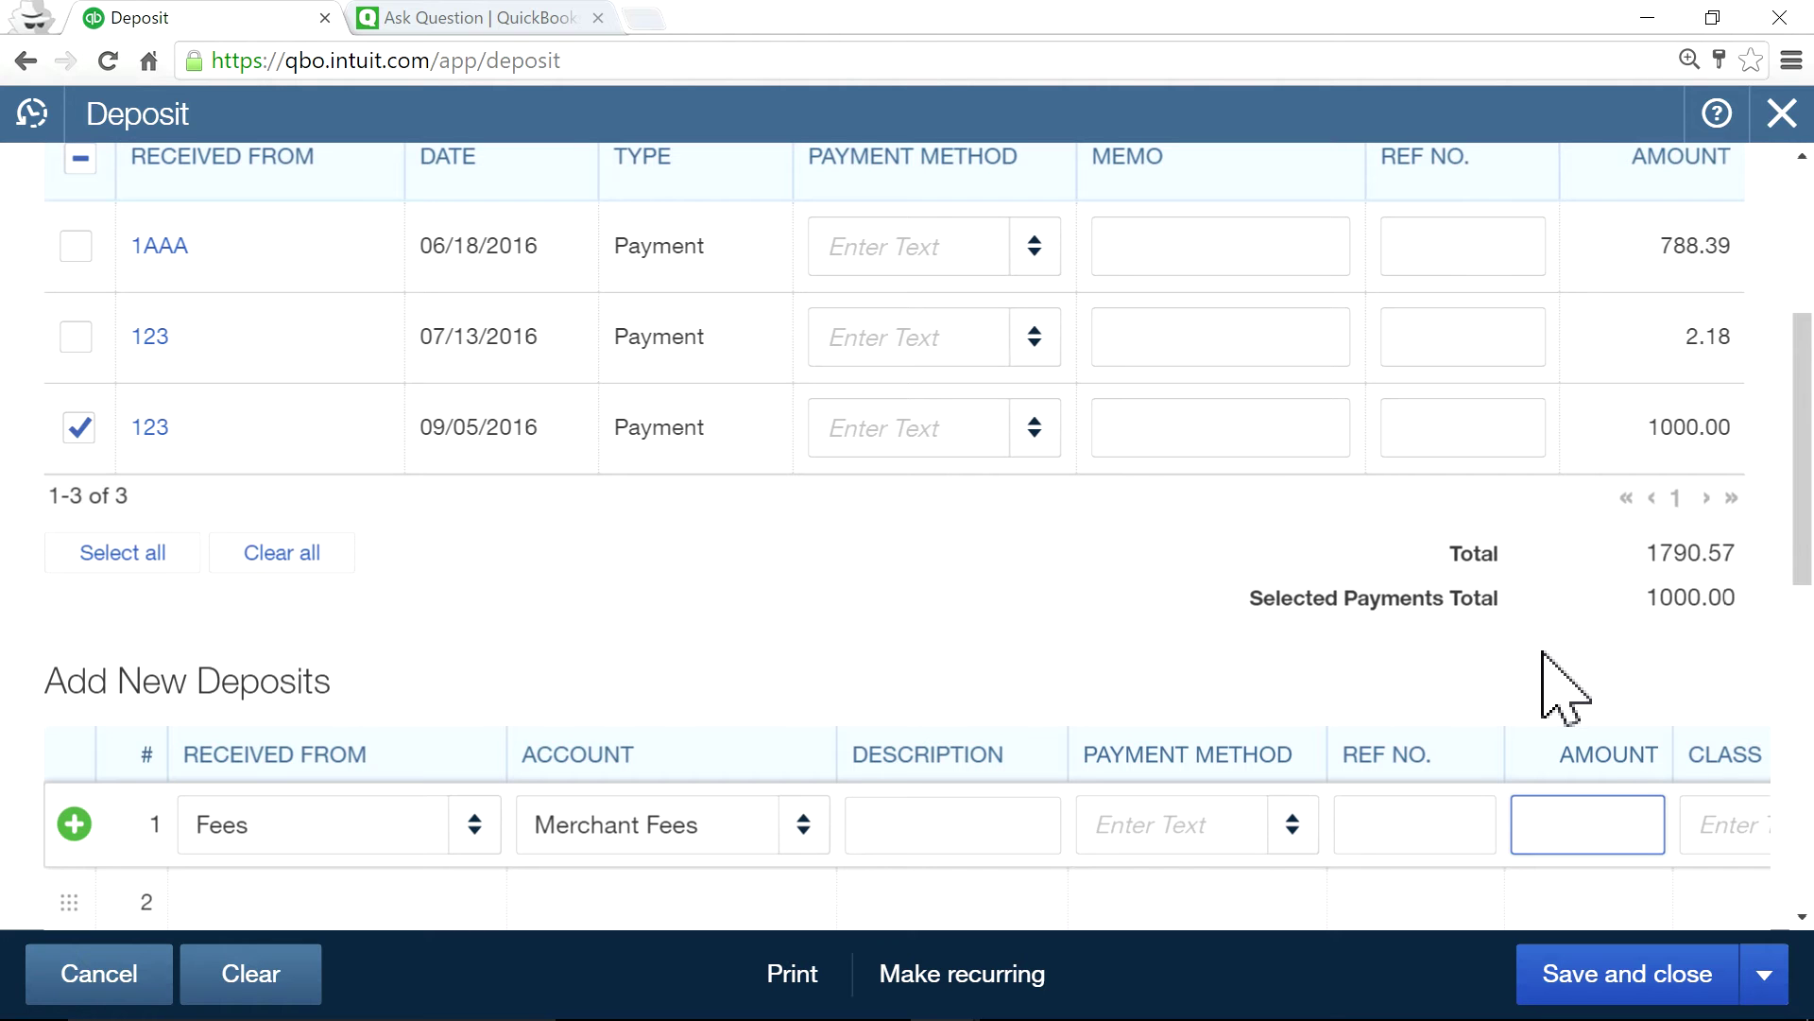
type("-30")
left_click(1724, 830)
left_click(1741, 832)
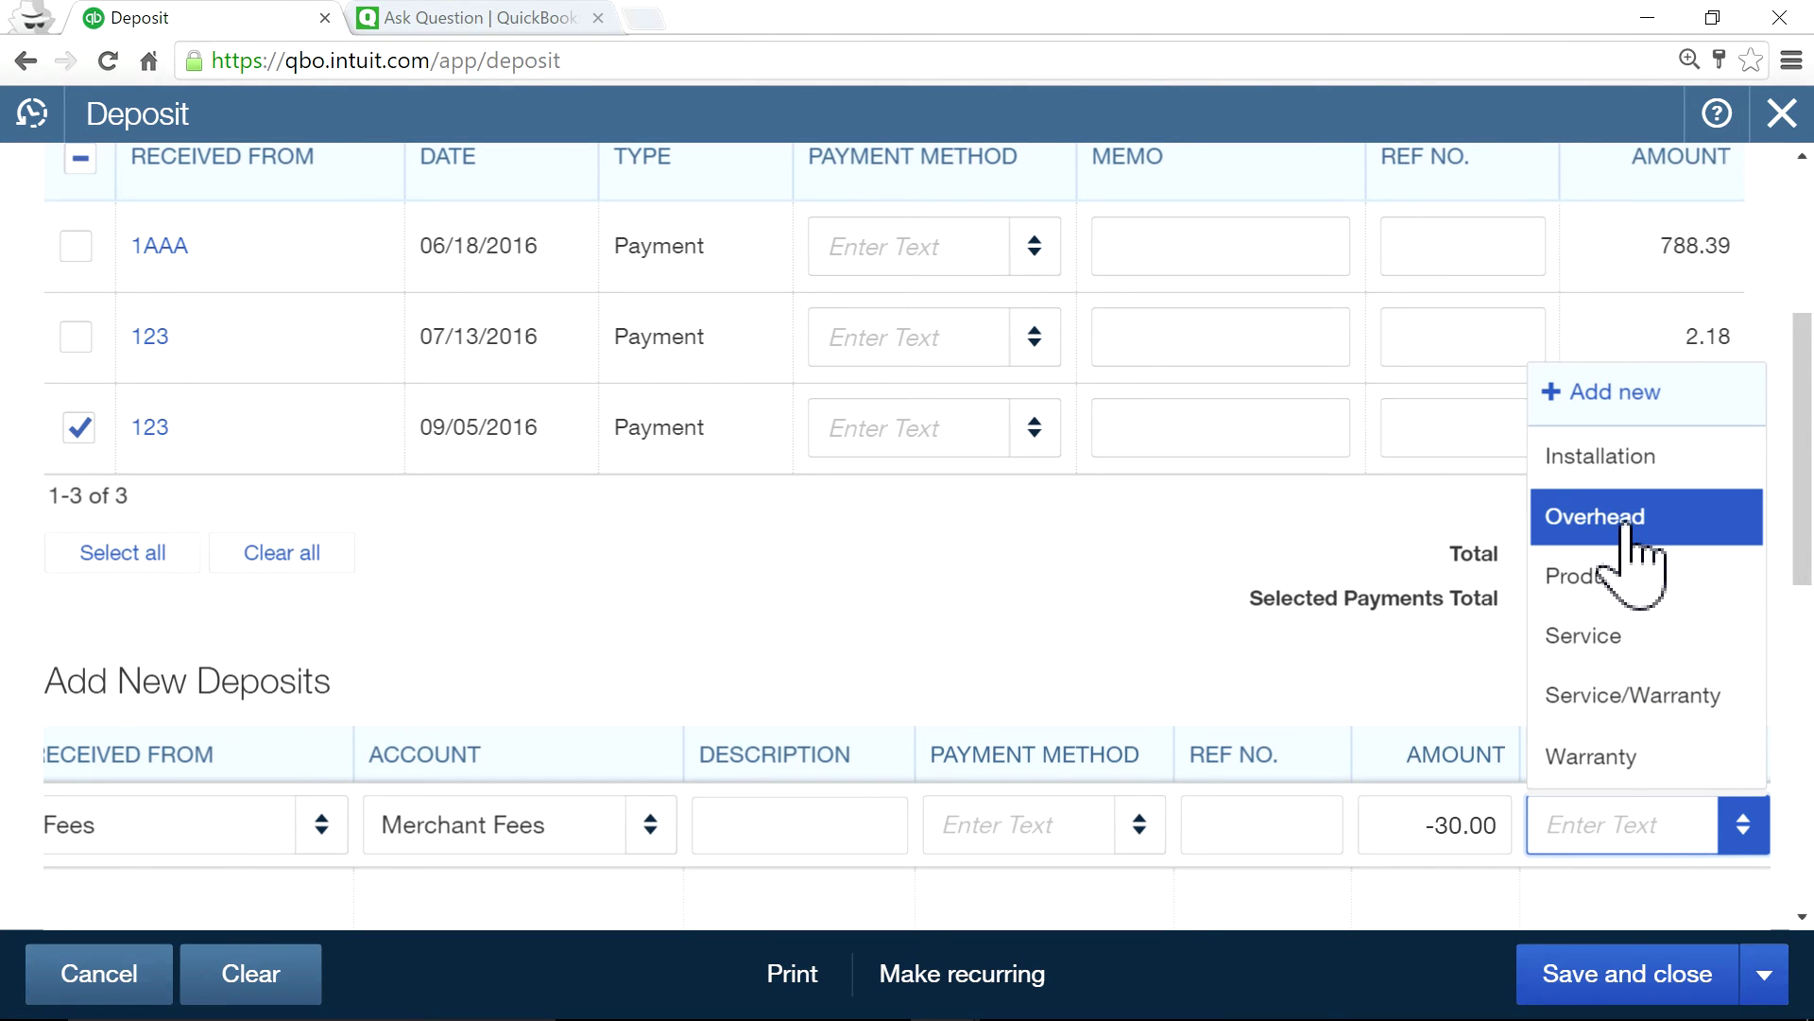
left_click(1621, 638)
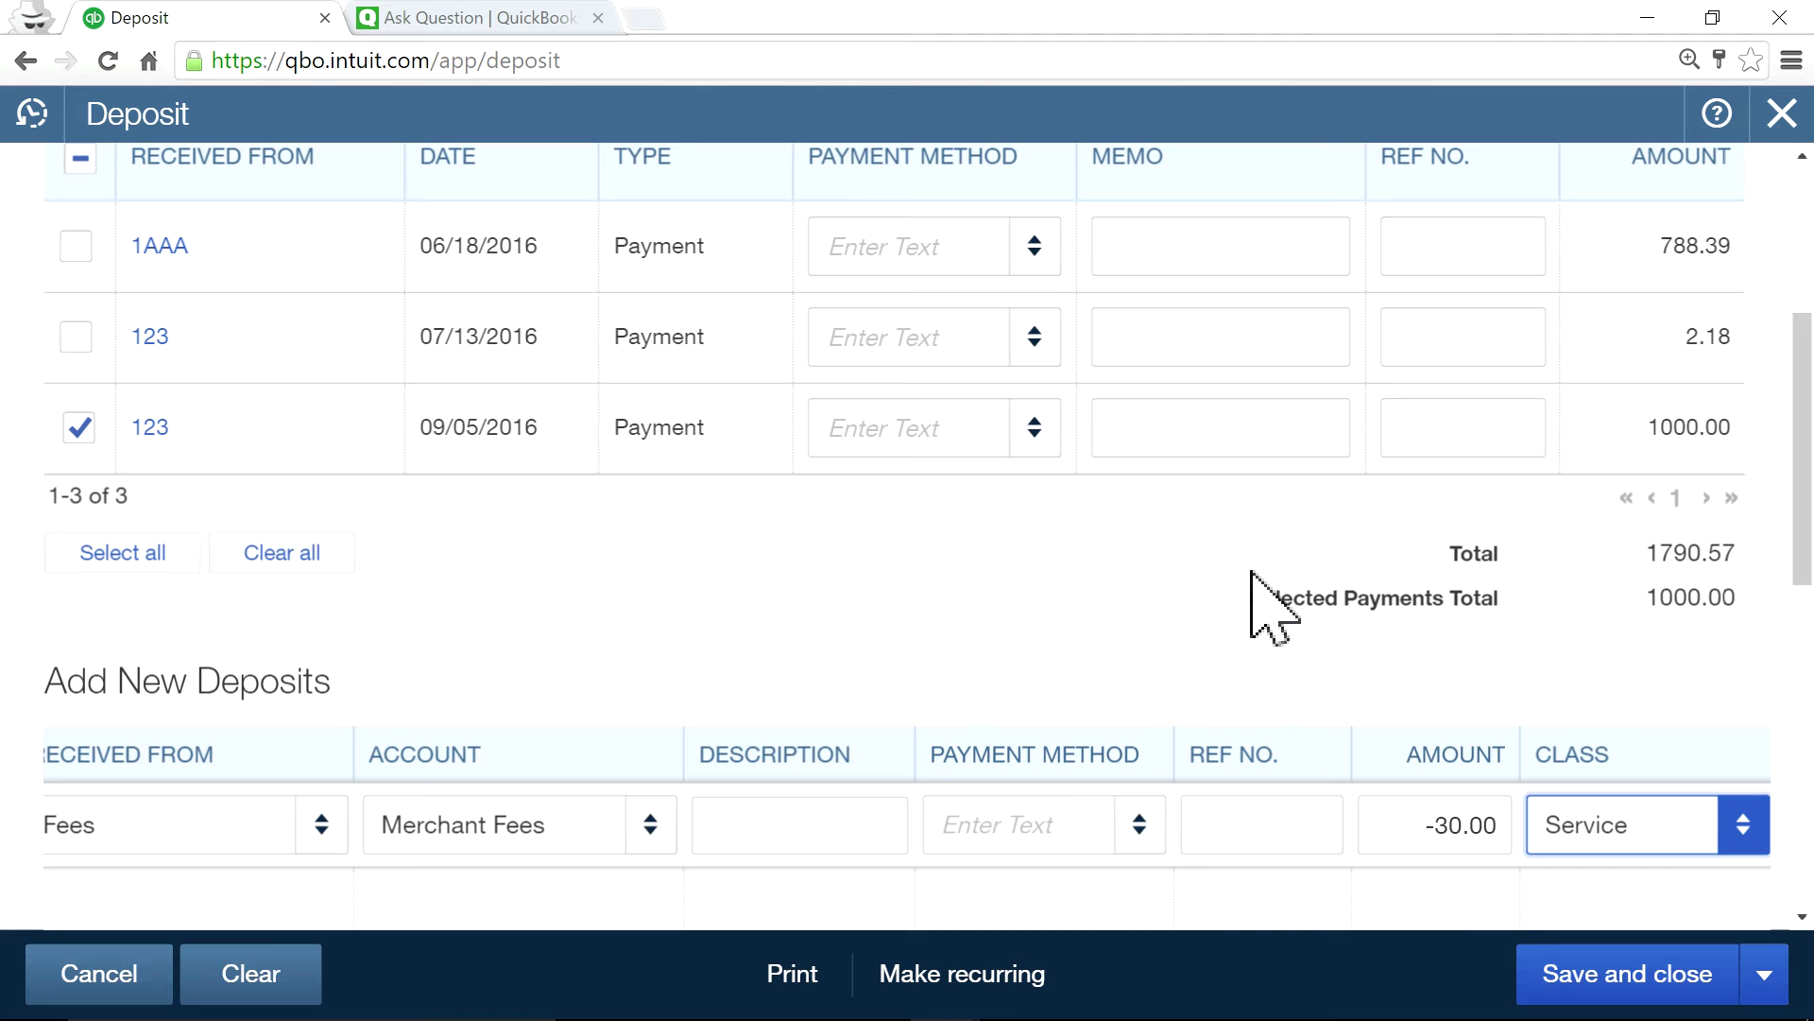
left_click(1200, 557)
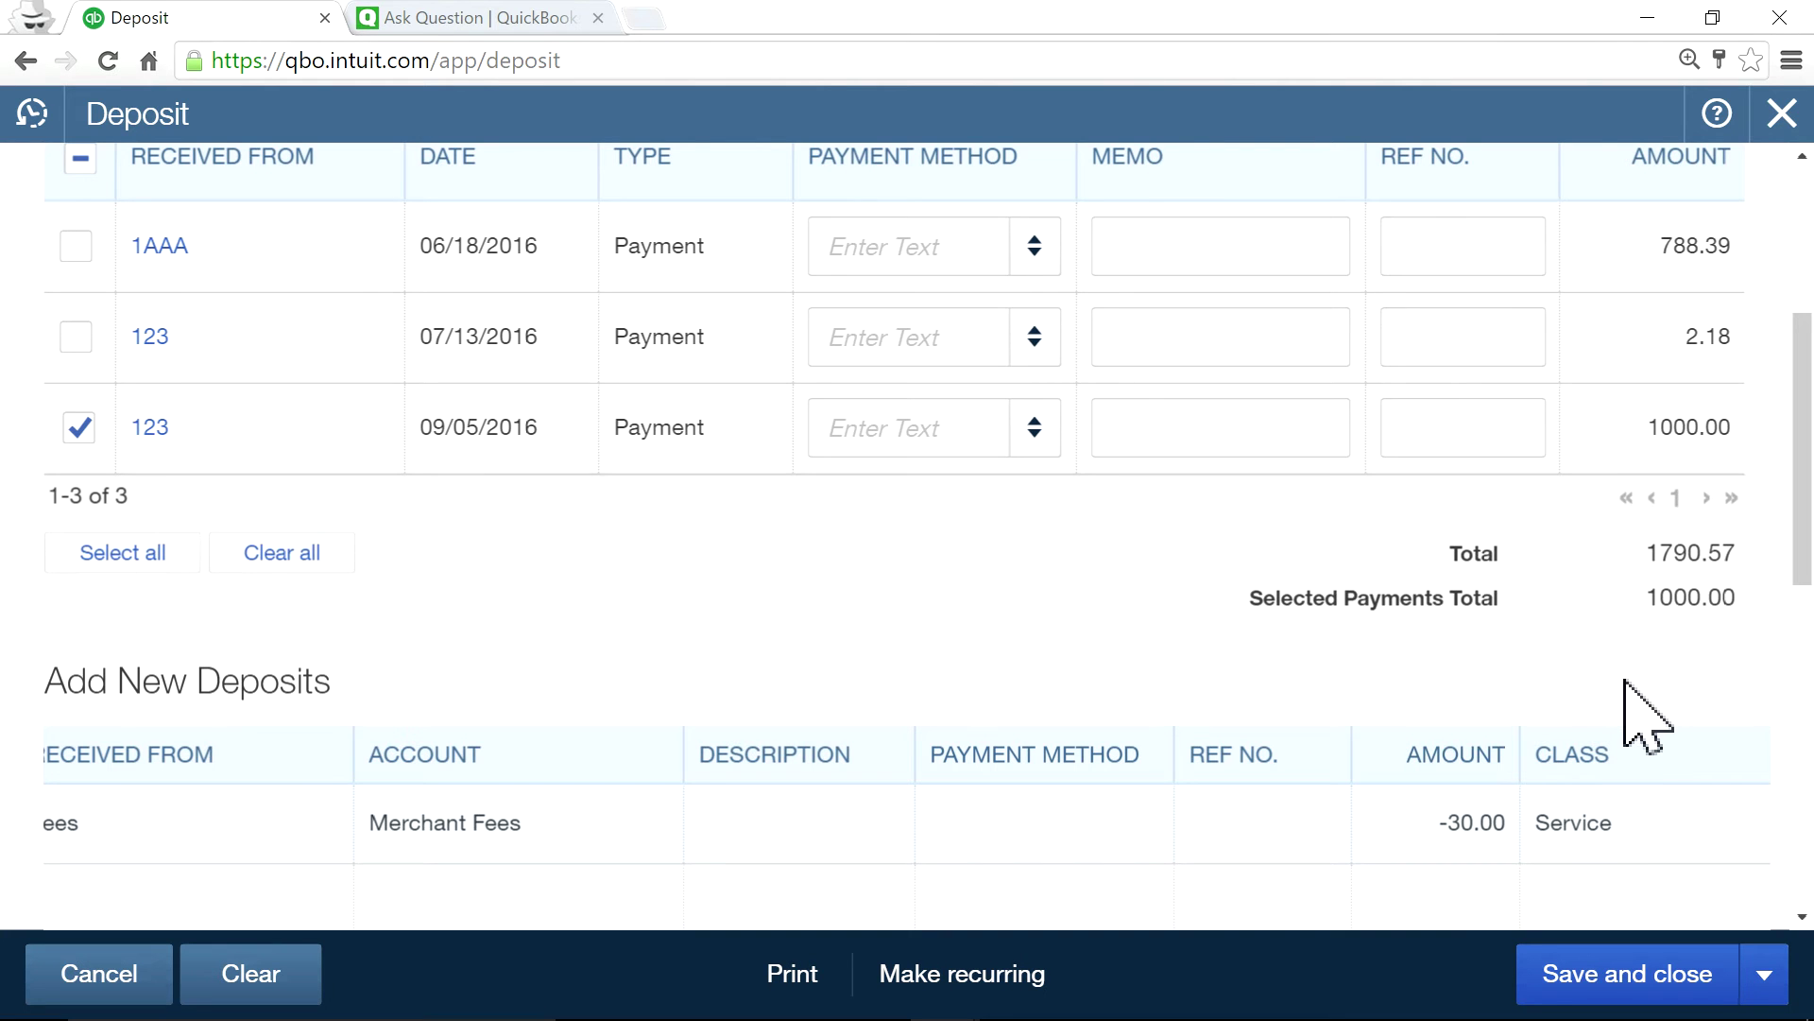
scroll(1648, 718, "up", 5)
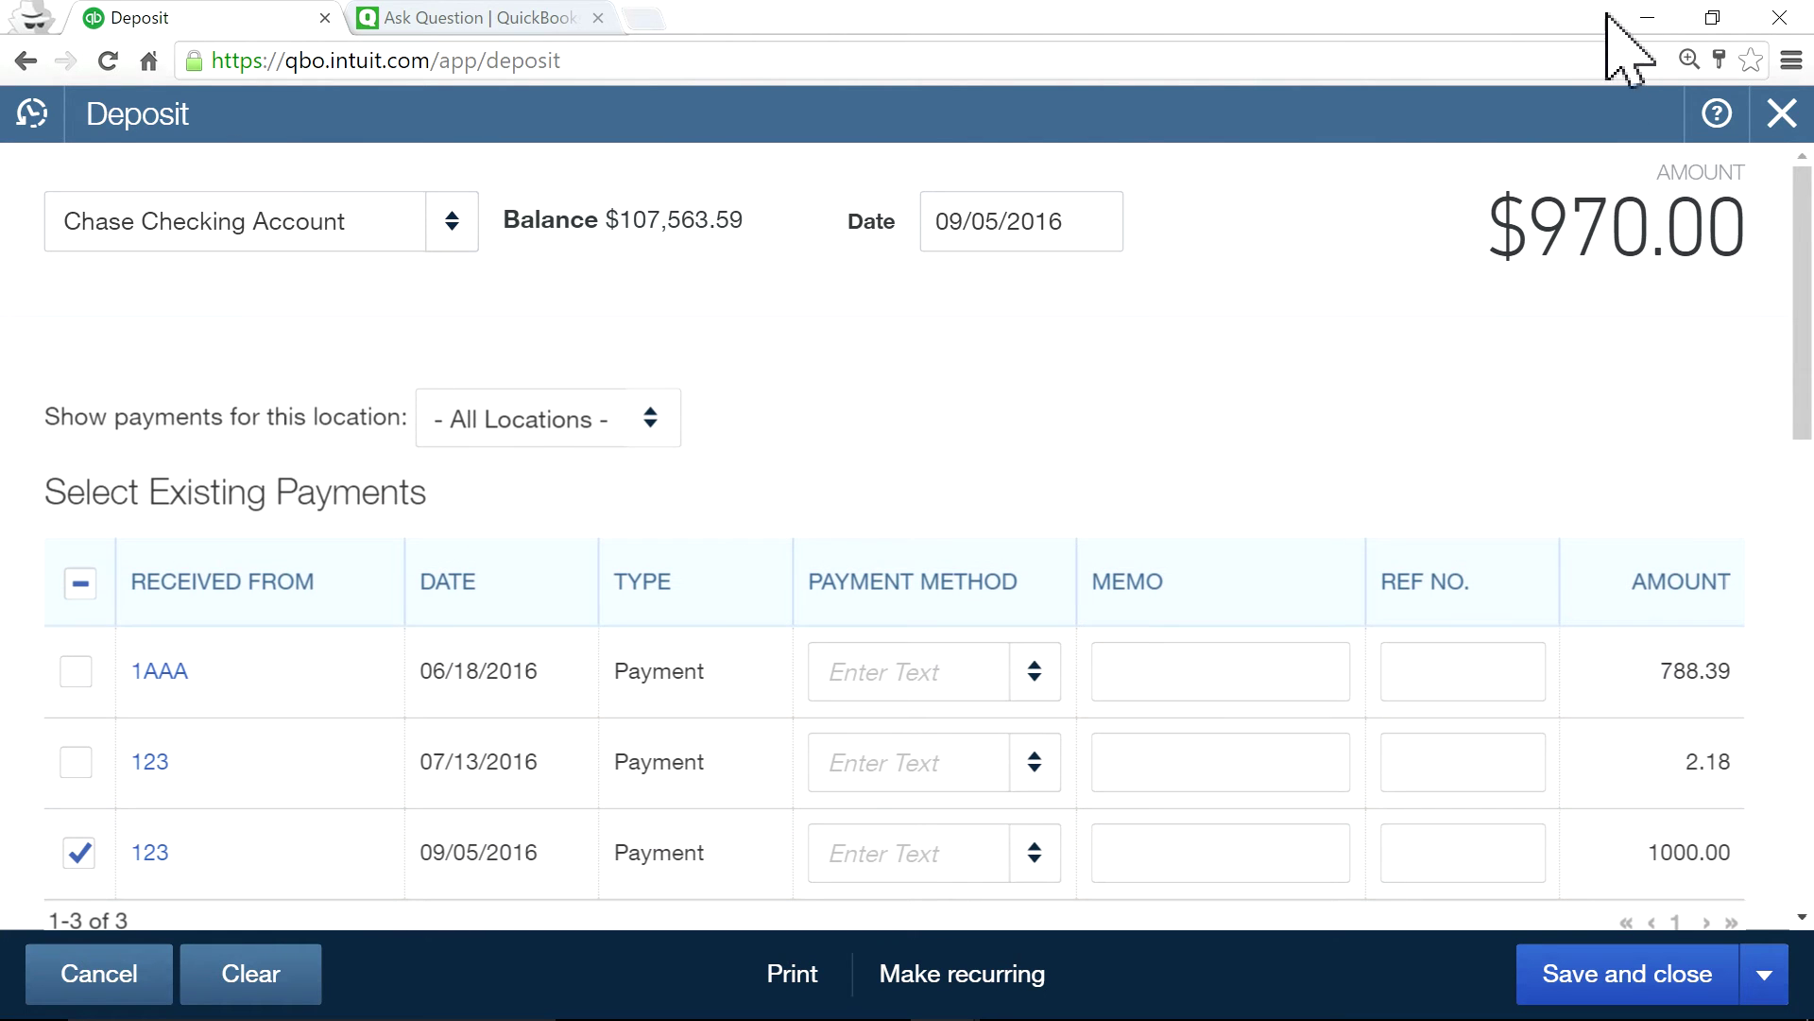
triple_click(1577, 216)
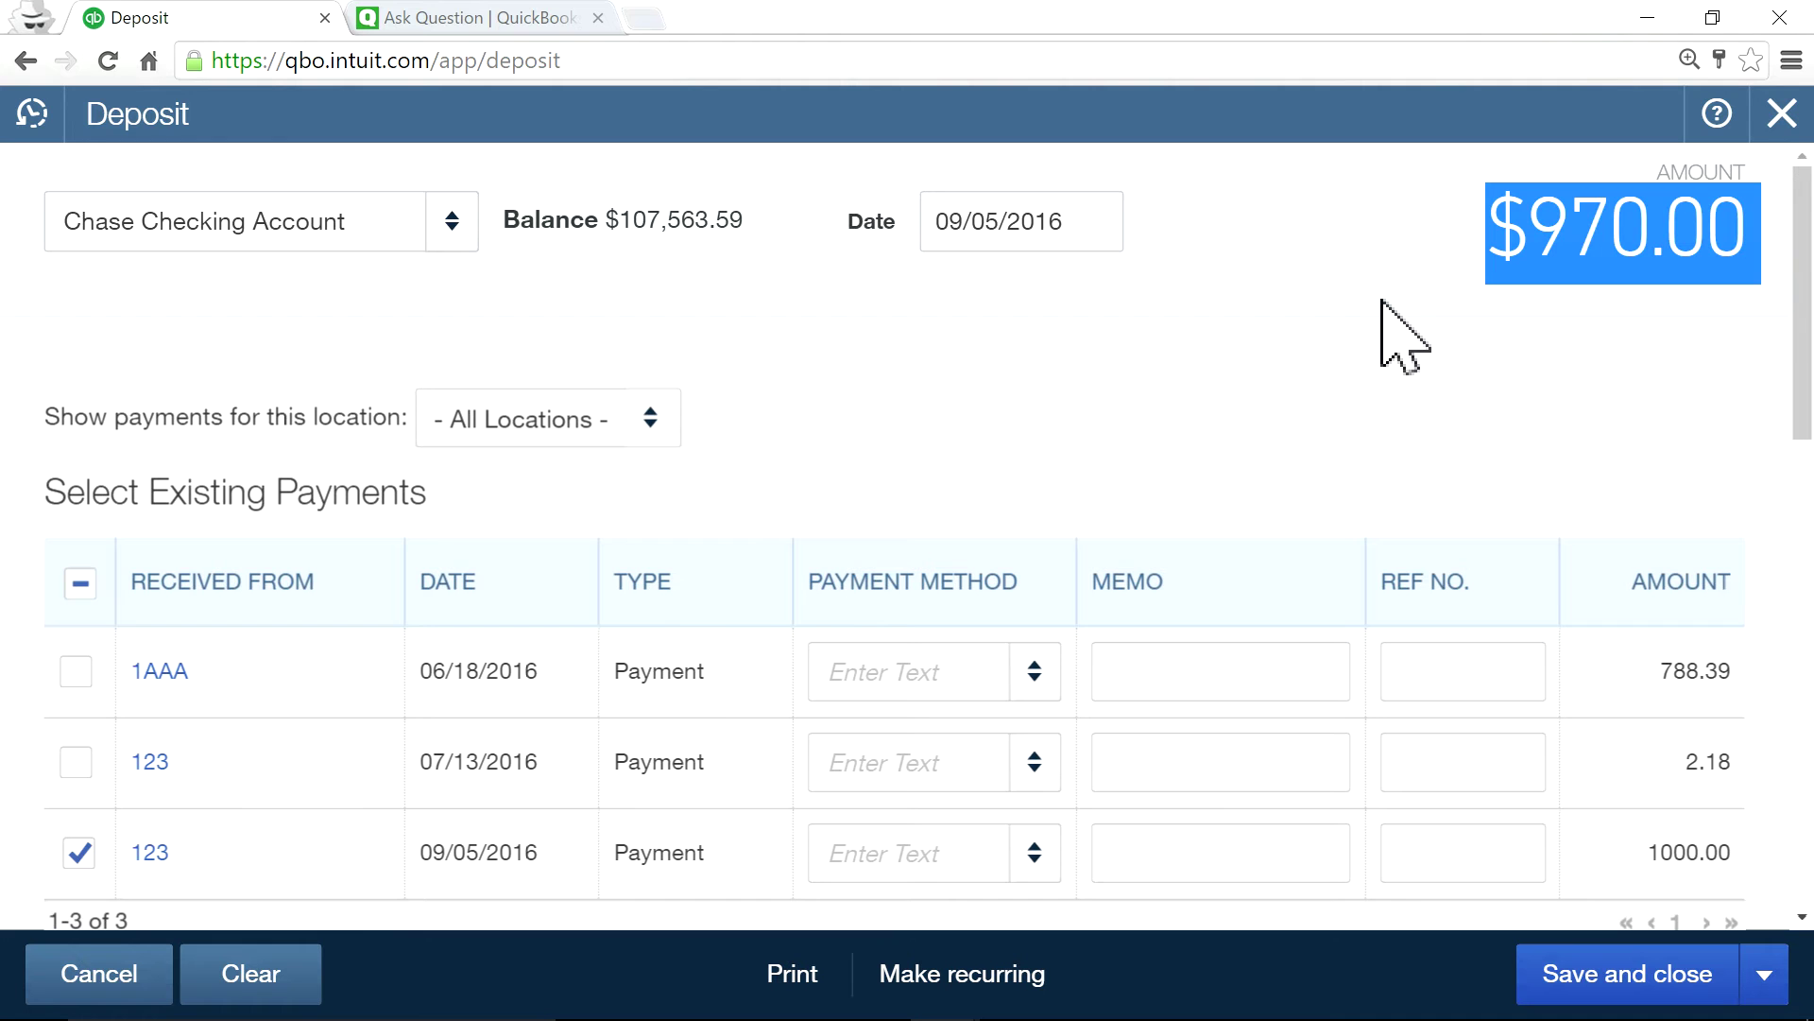
scroll(1404, 340, "down", 2)
left_click(1262, 695)
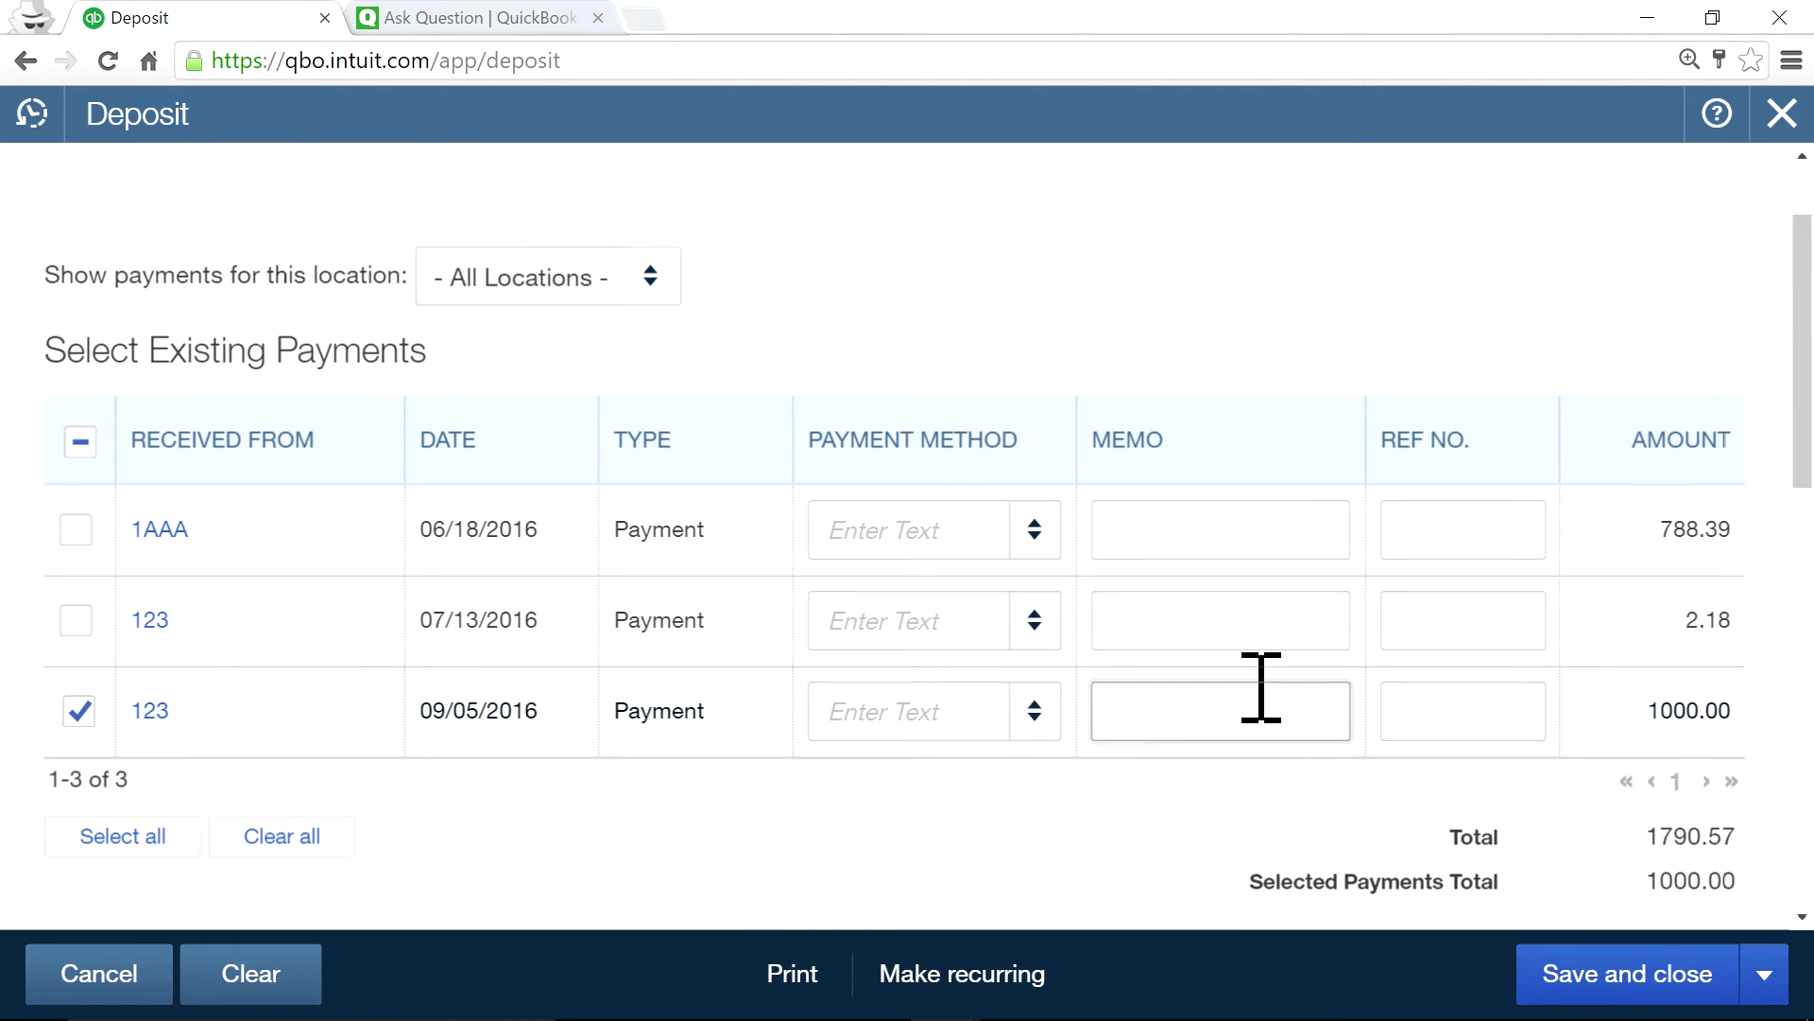
scroll(1262, 687, "down", 2)
scroll(1262, 687, "down", 1)
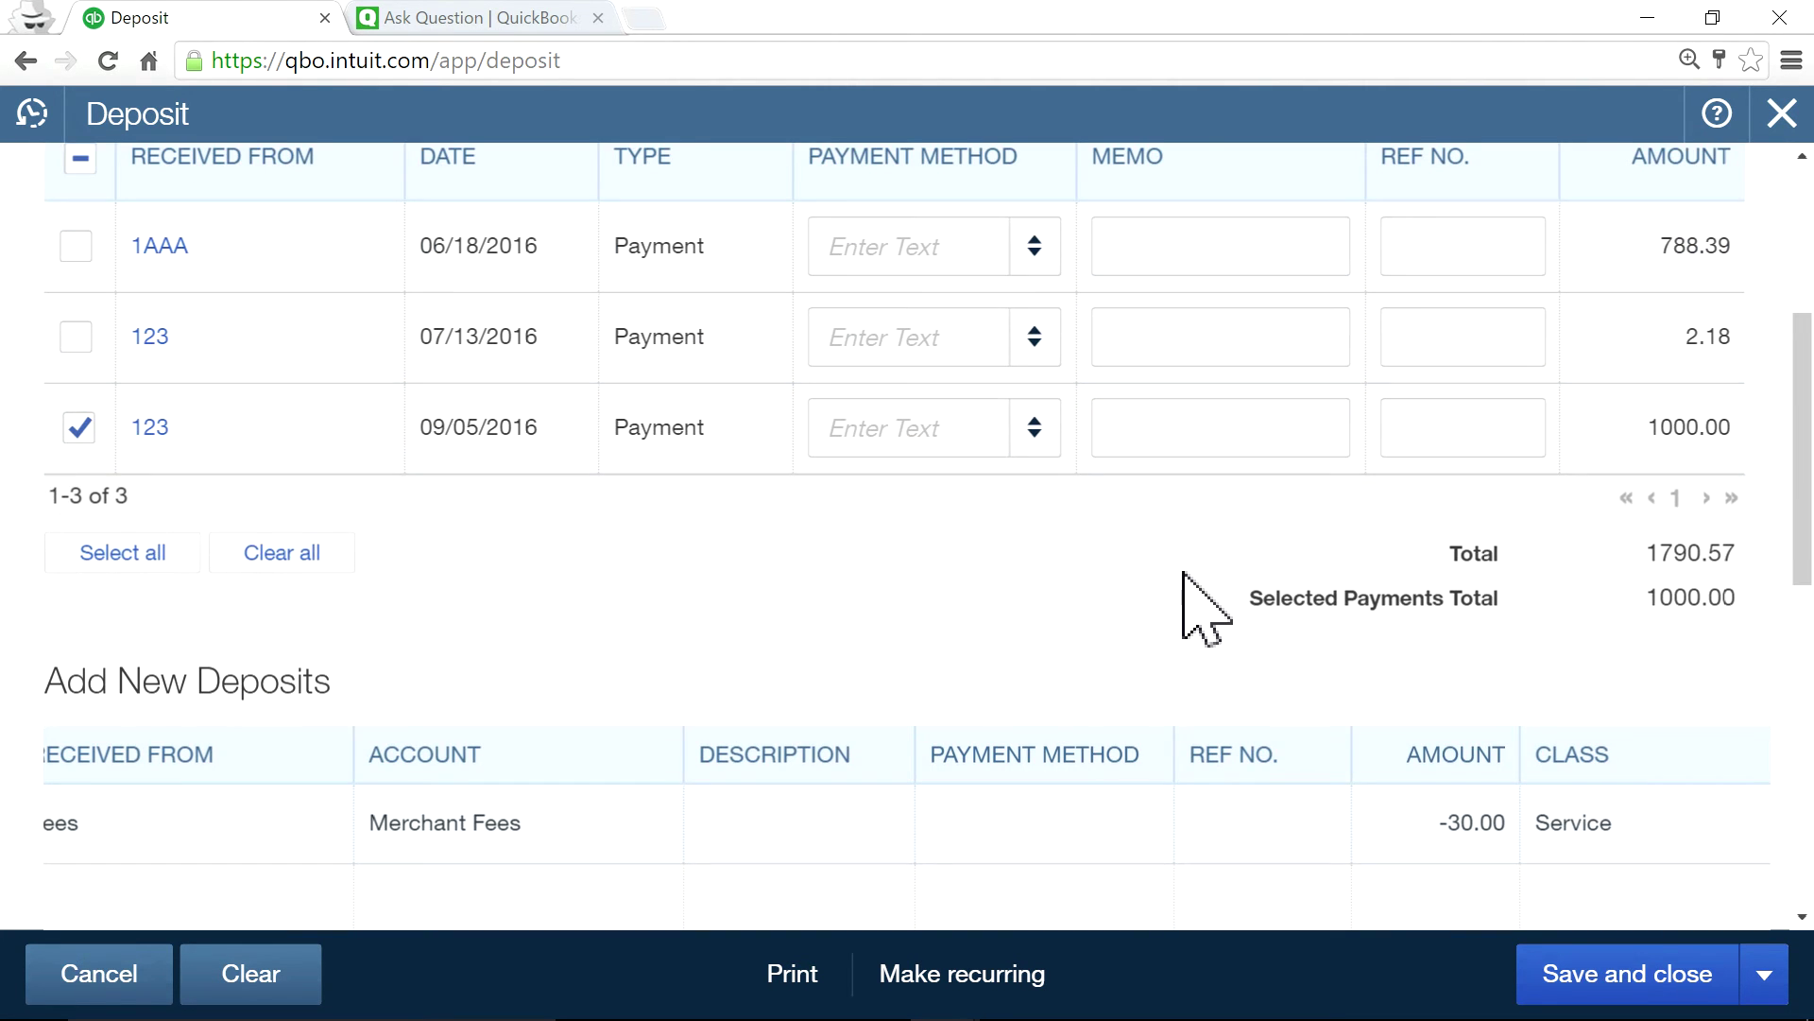
scroll(1183, 573, "up", 3)
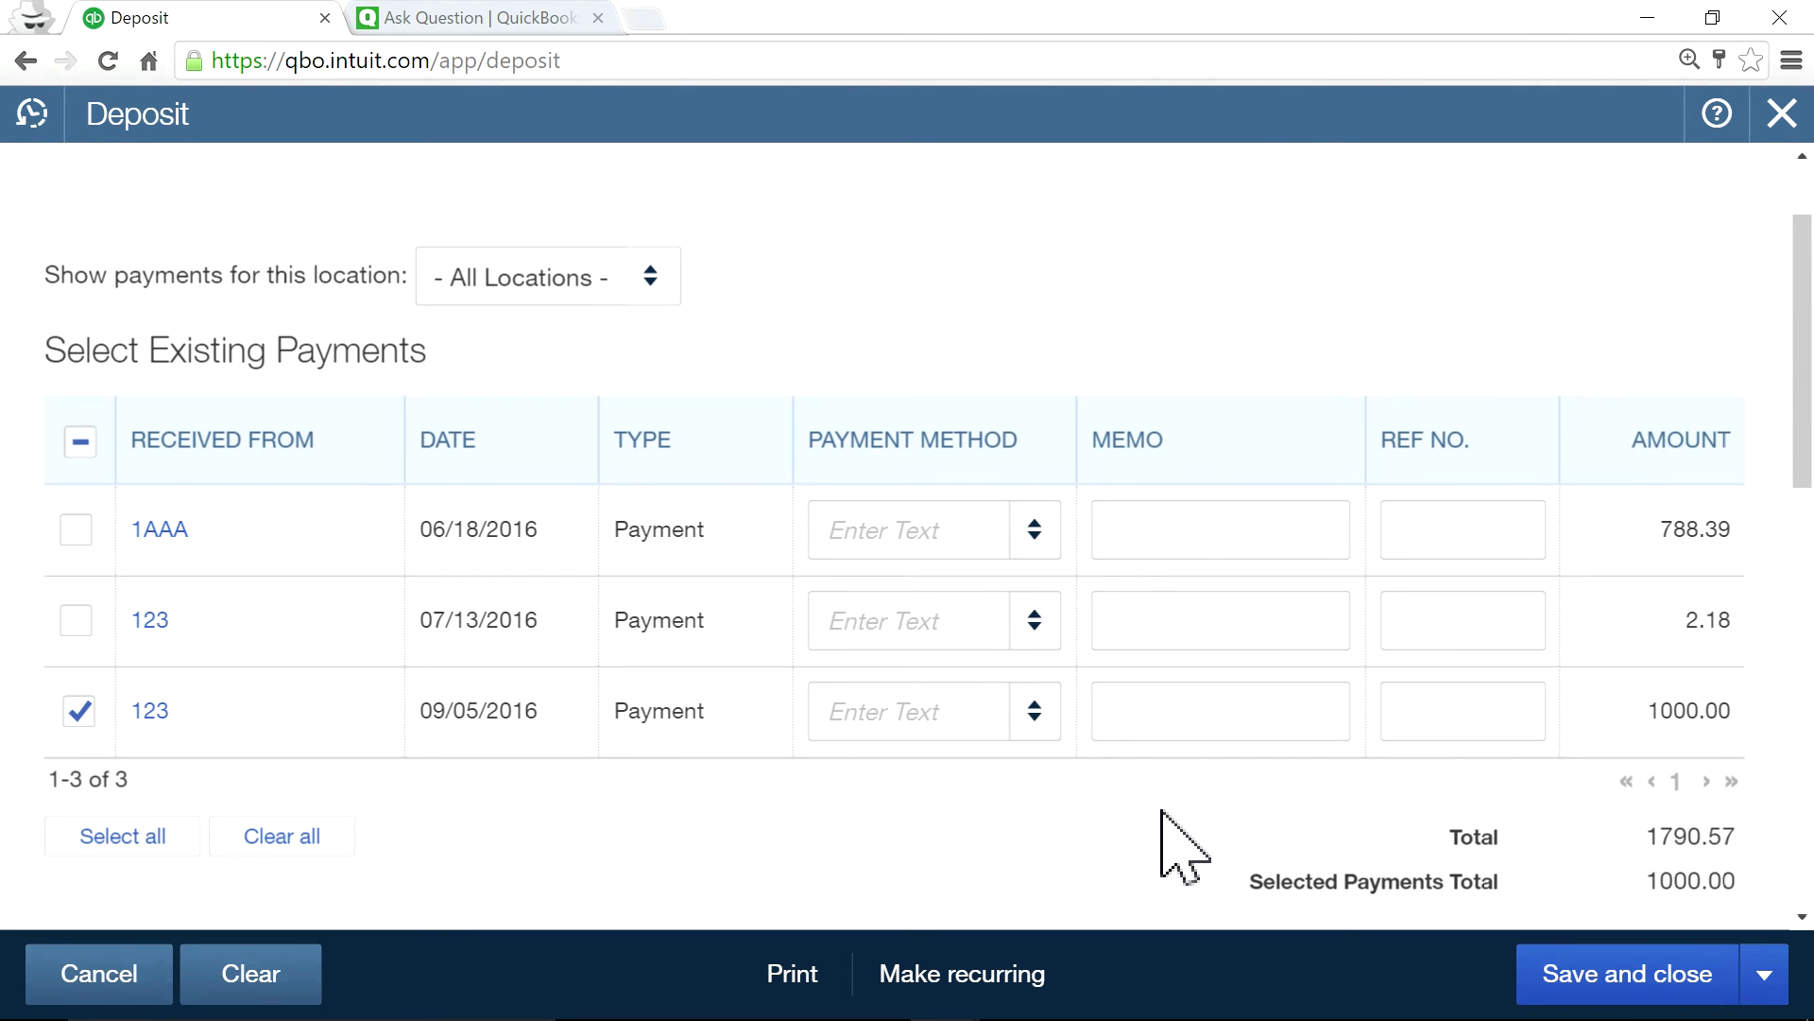
scroll(1139, 831, "down", 3)
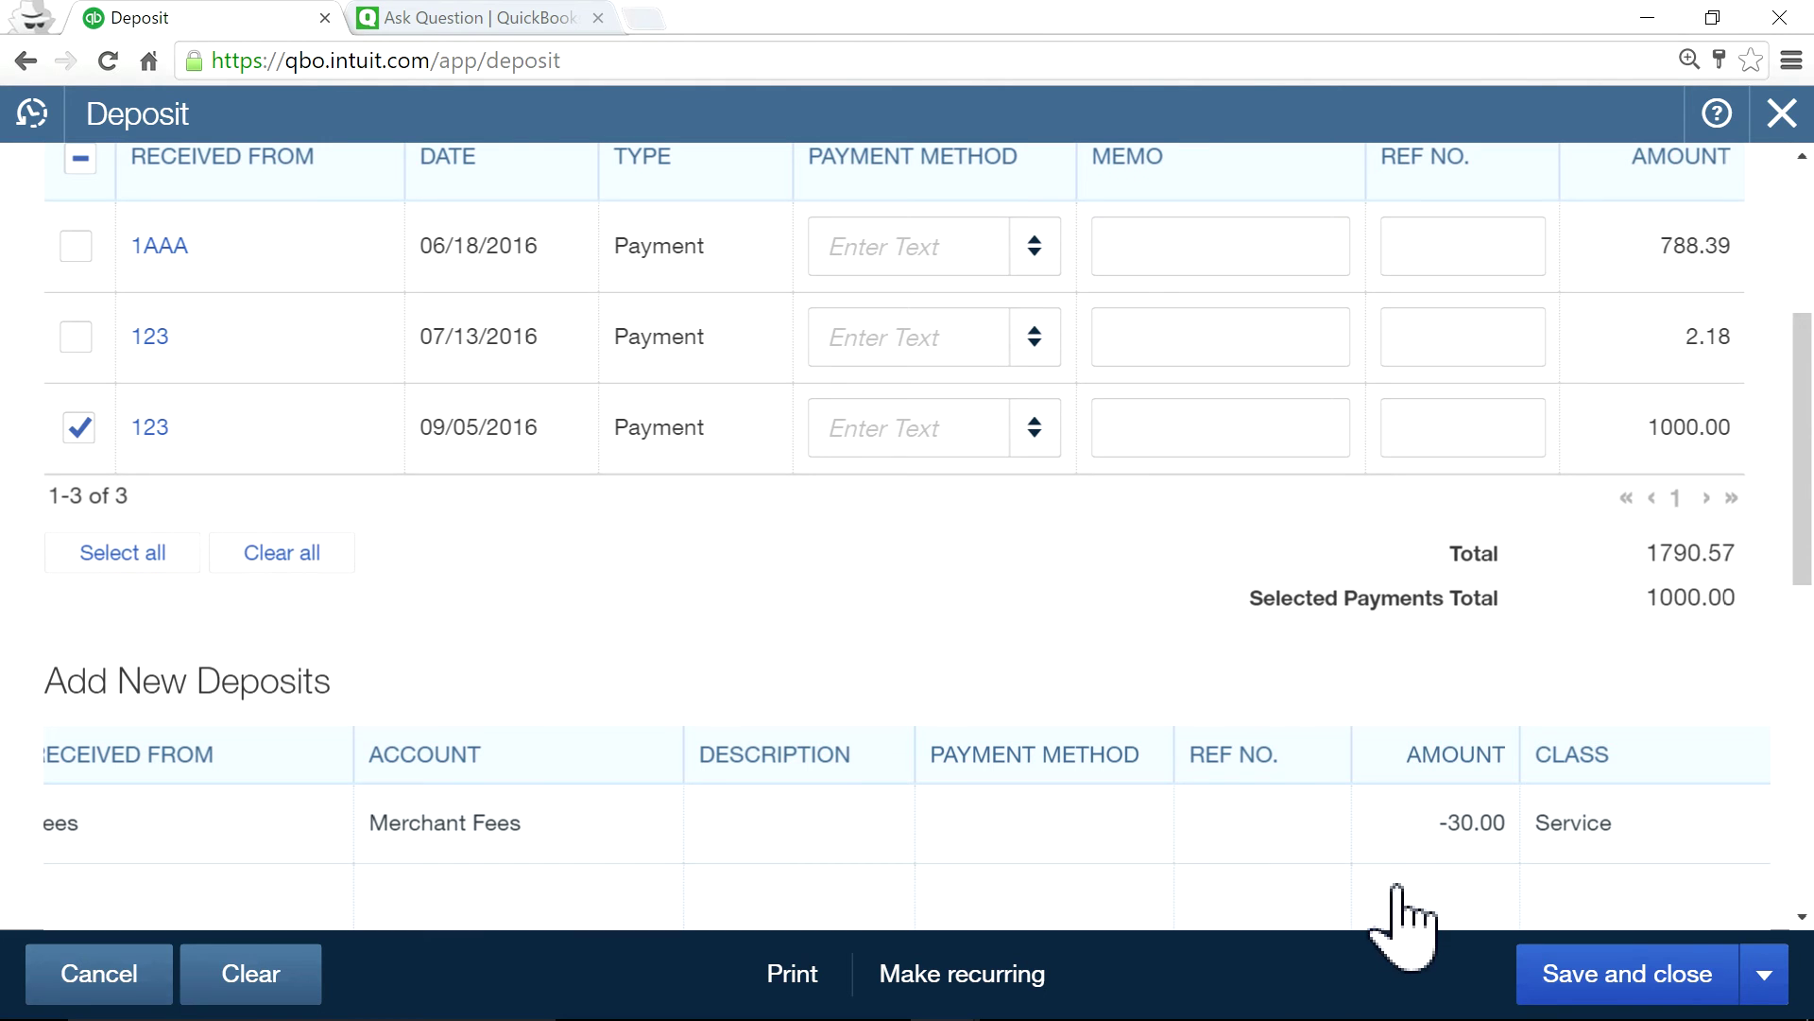
scroll(1485, 655, "up", 5)
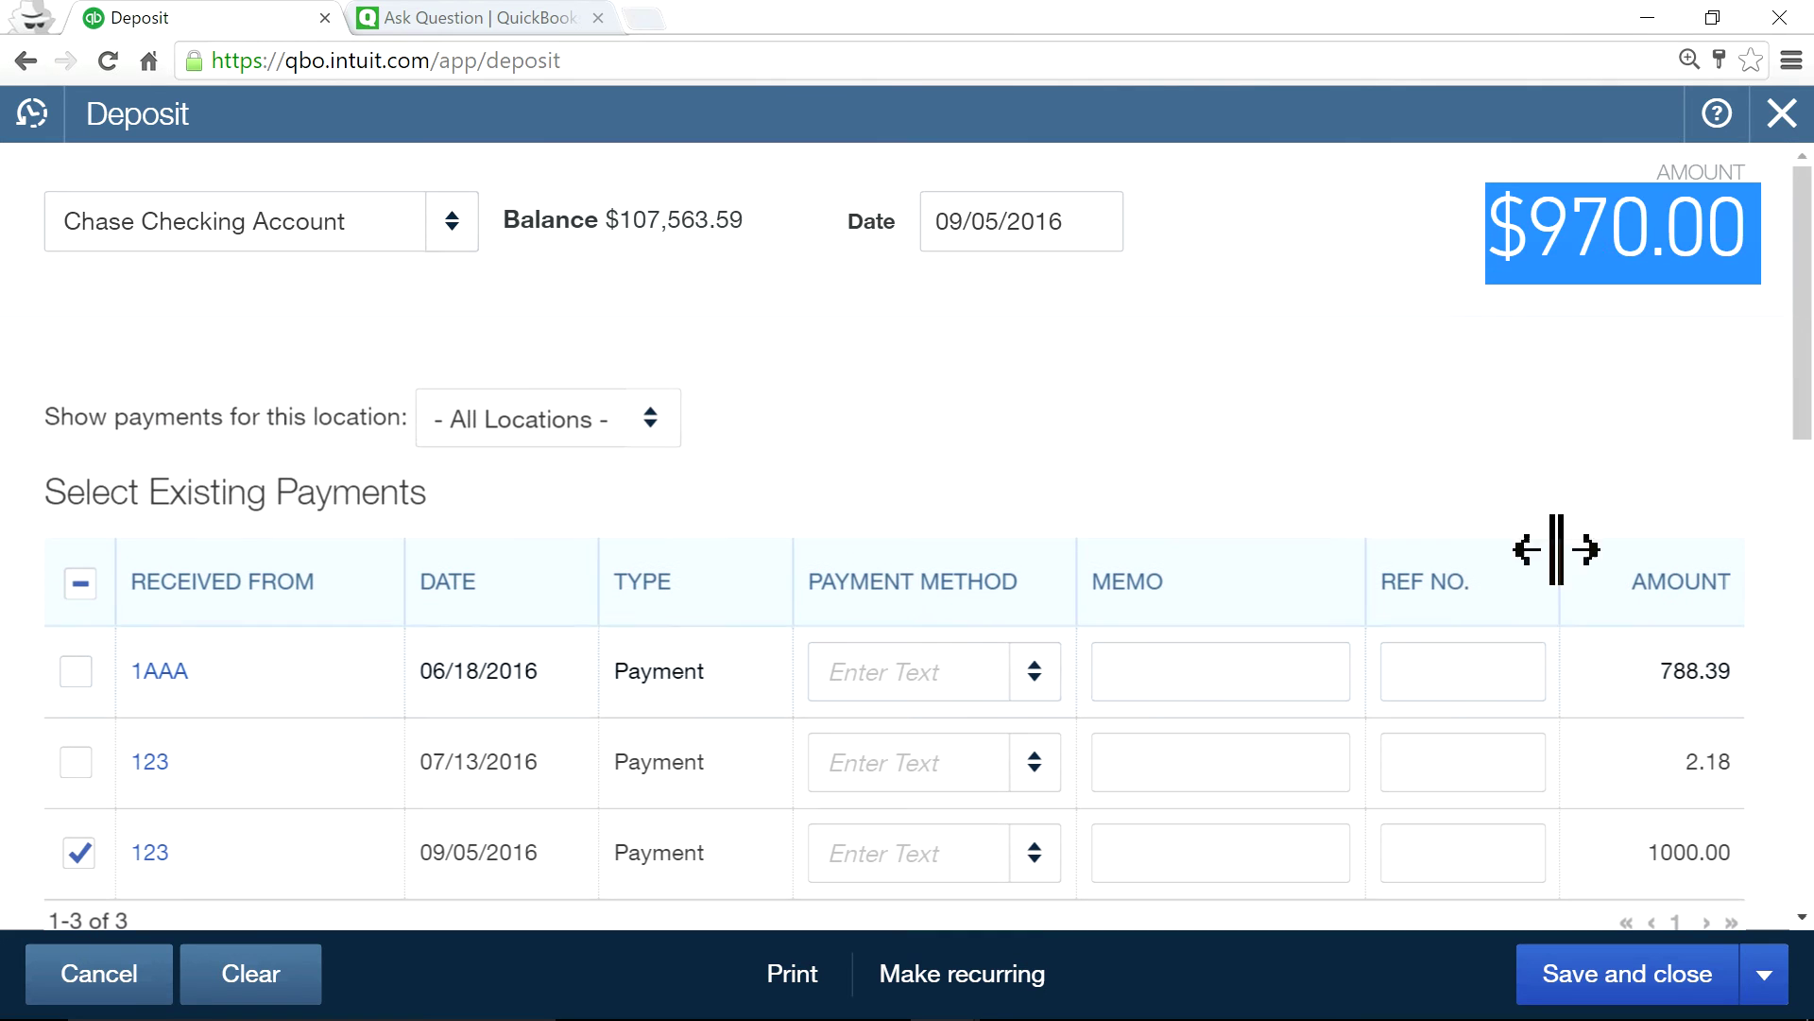
left_click(1548, 225)
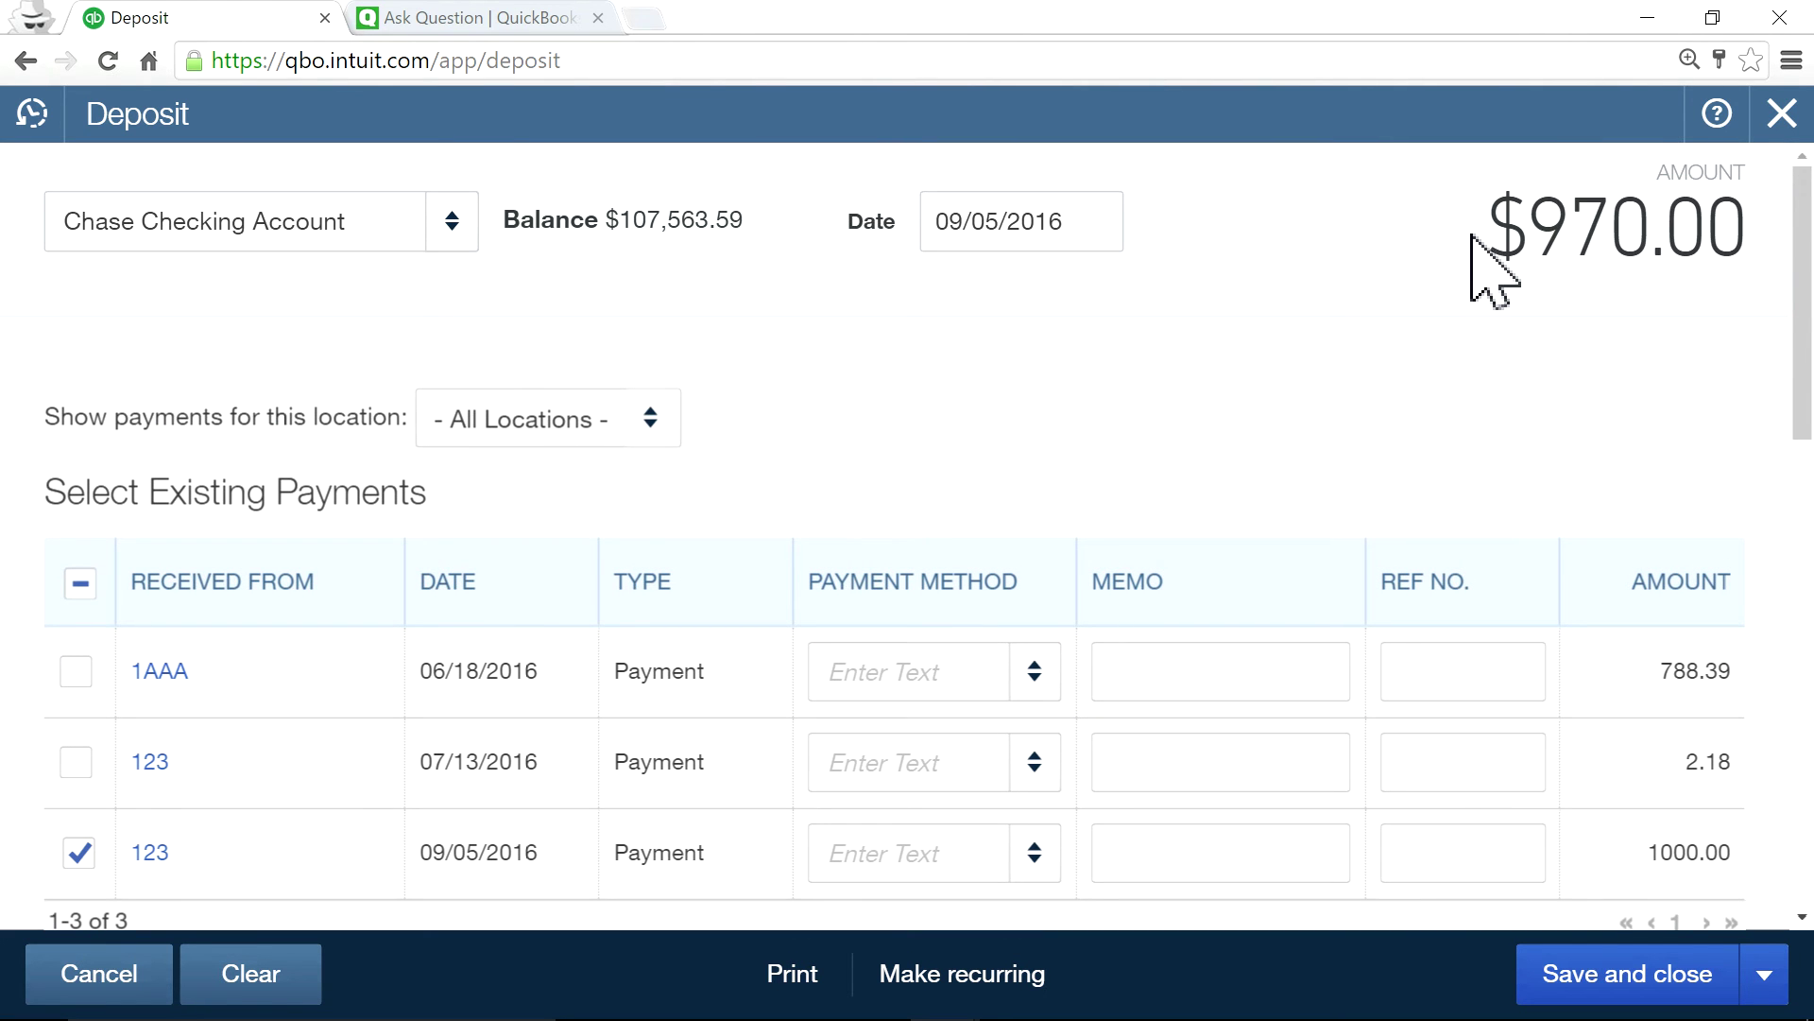
left_click_drag(1471, 235, 1763, 206)
left_click(1304, 286)
scroll(1304, 293, "down", 3)
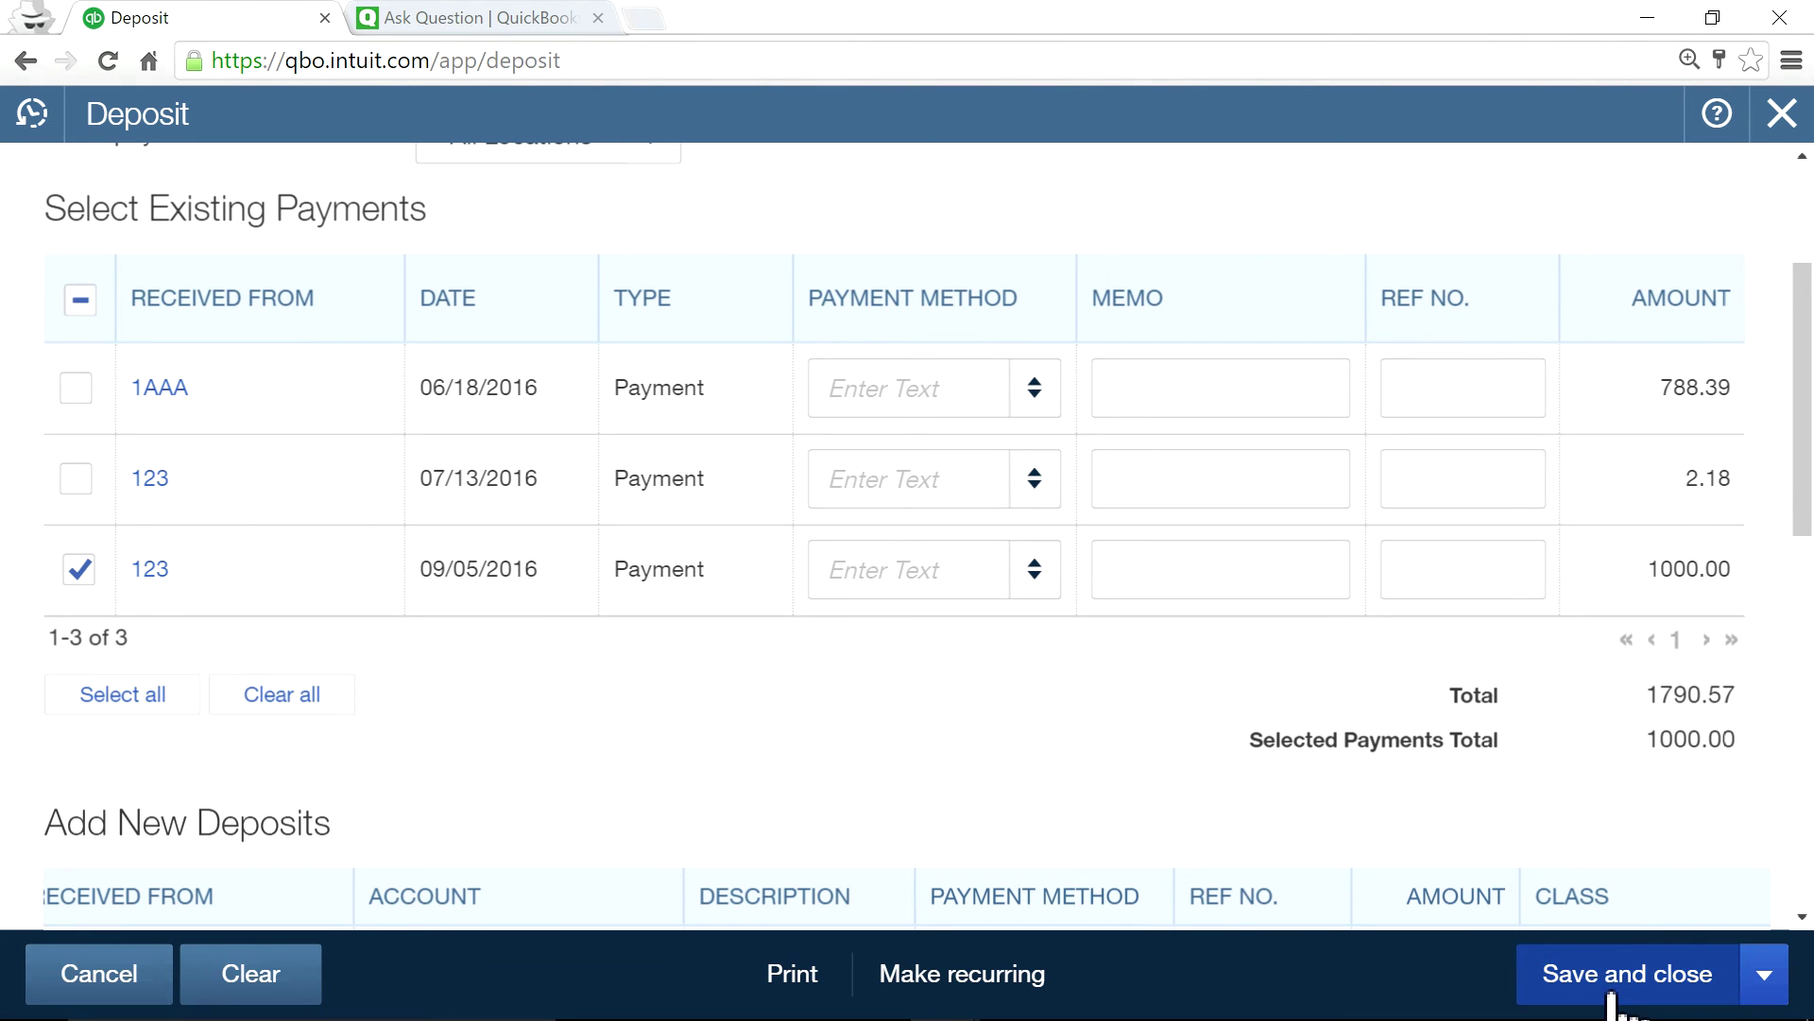
Confirm Merchant Fees as the fee line's account and save the $970.00 deposit
scroll(1512, 718, "down", 3)
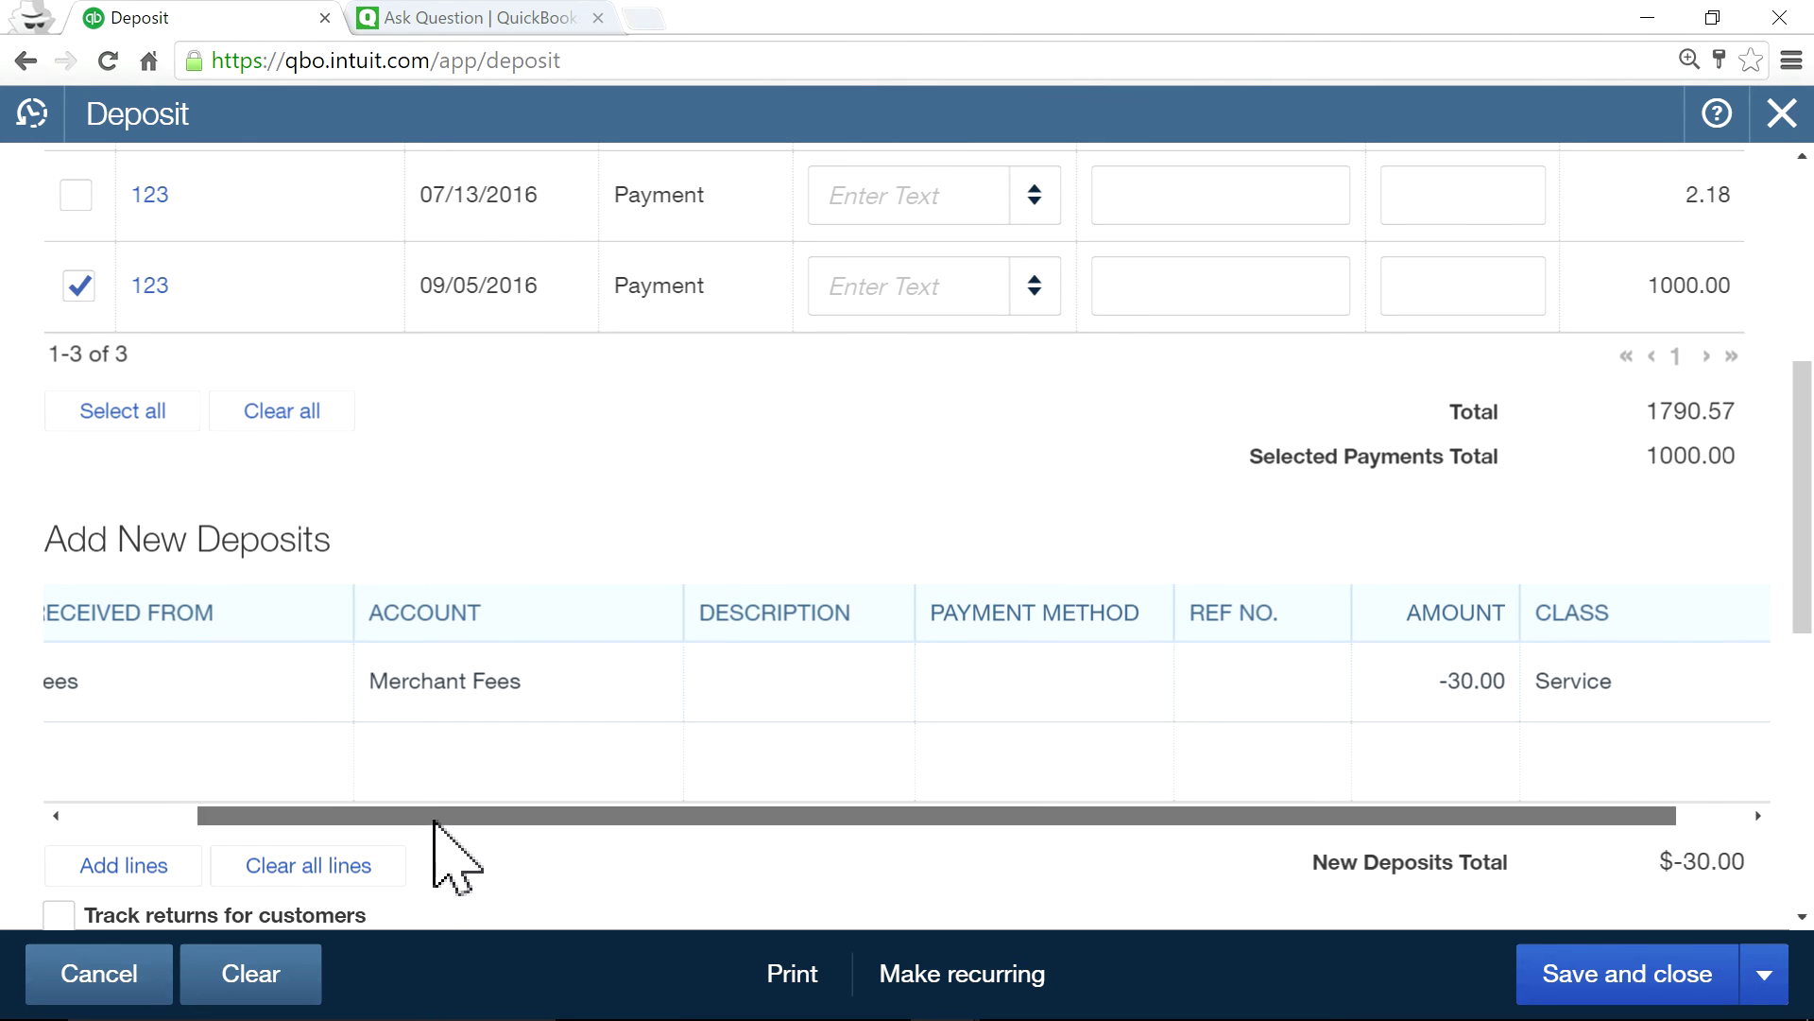
left_click_drag(439, 819, 269, 820)
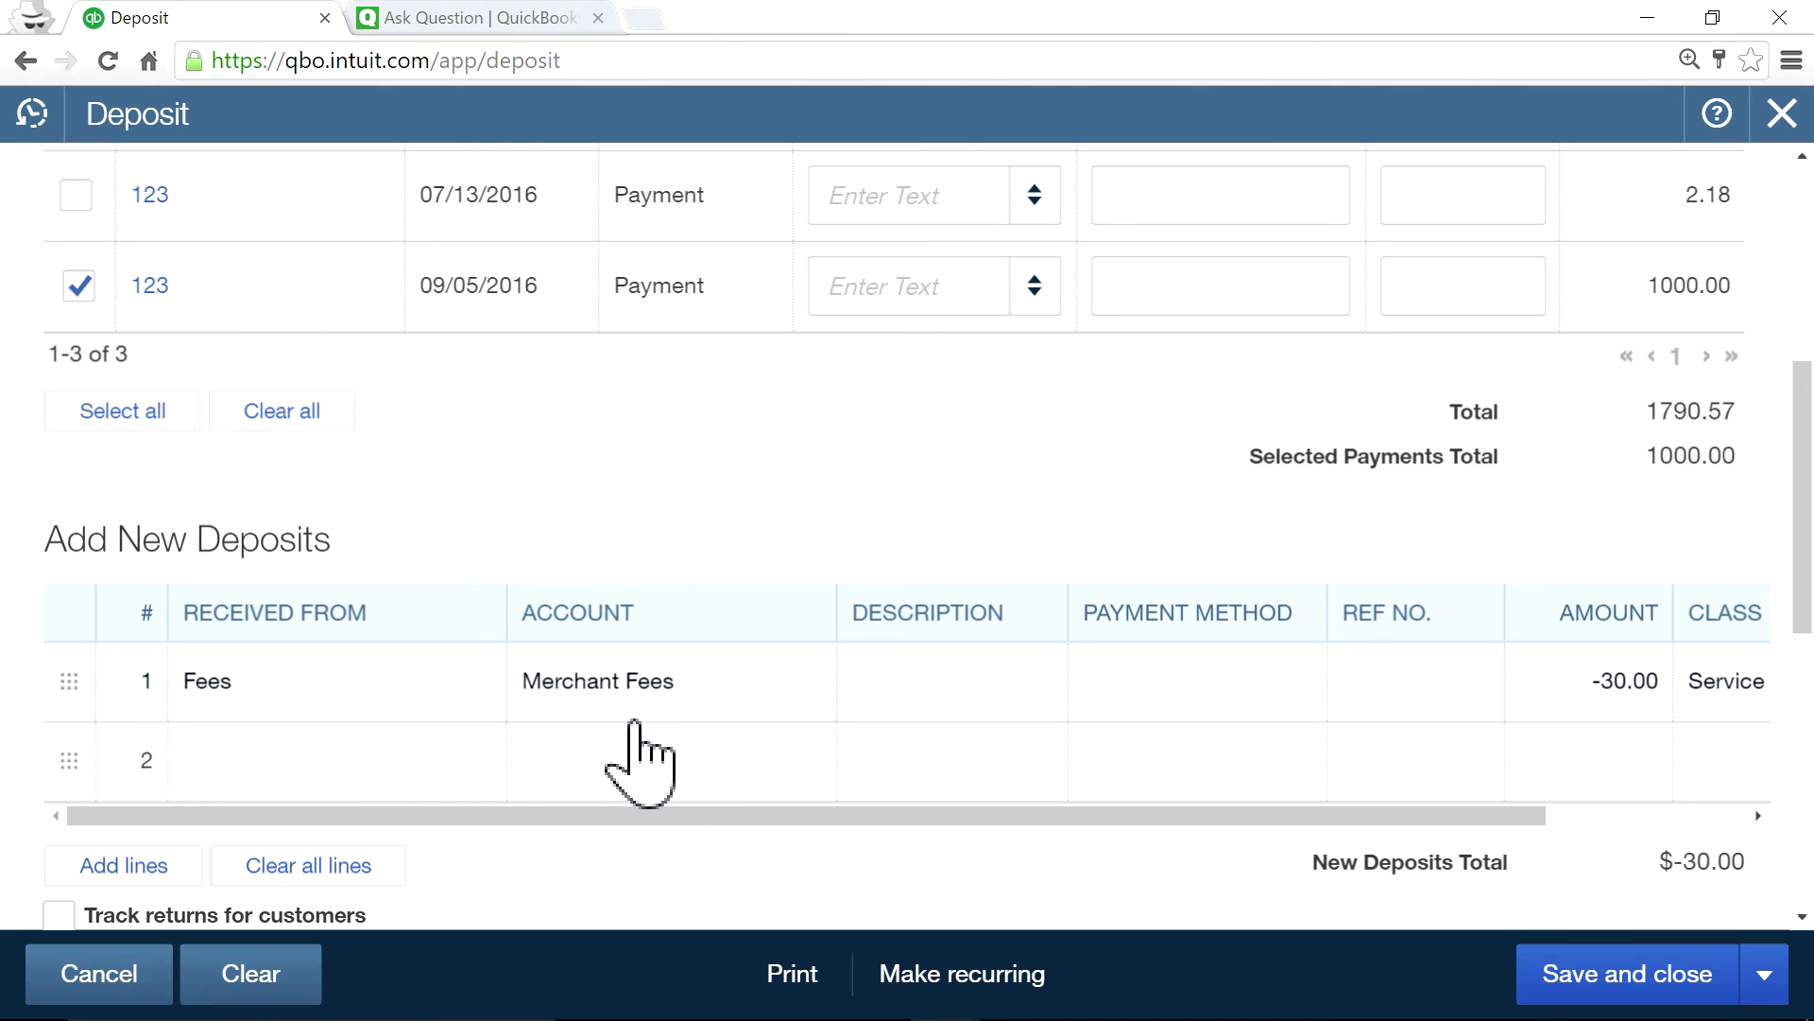
left_click(726, 694)
left_click(801, 684)
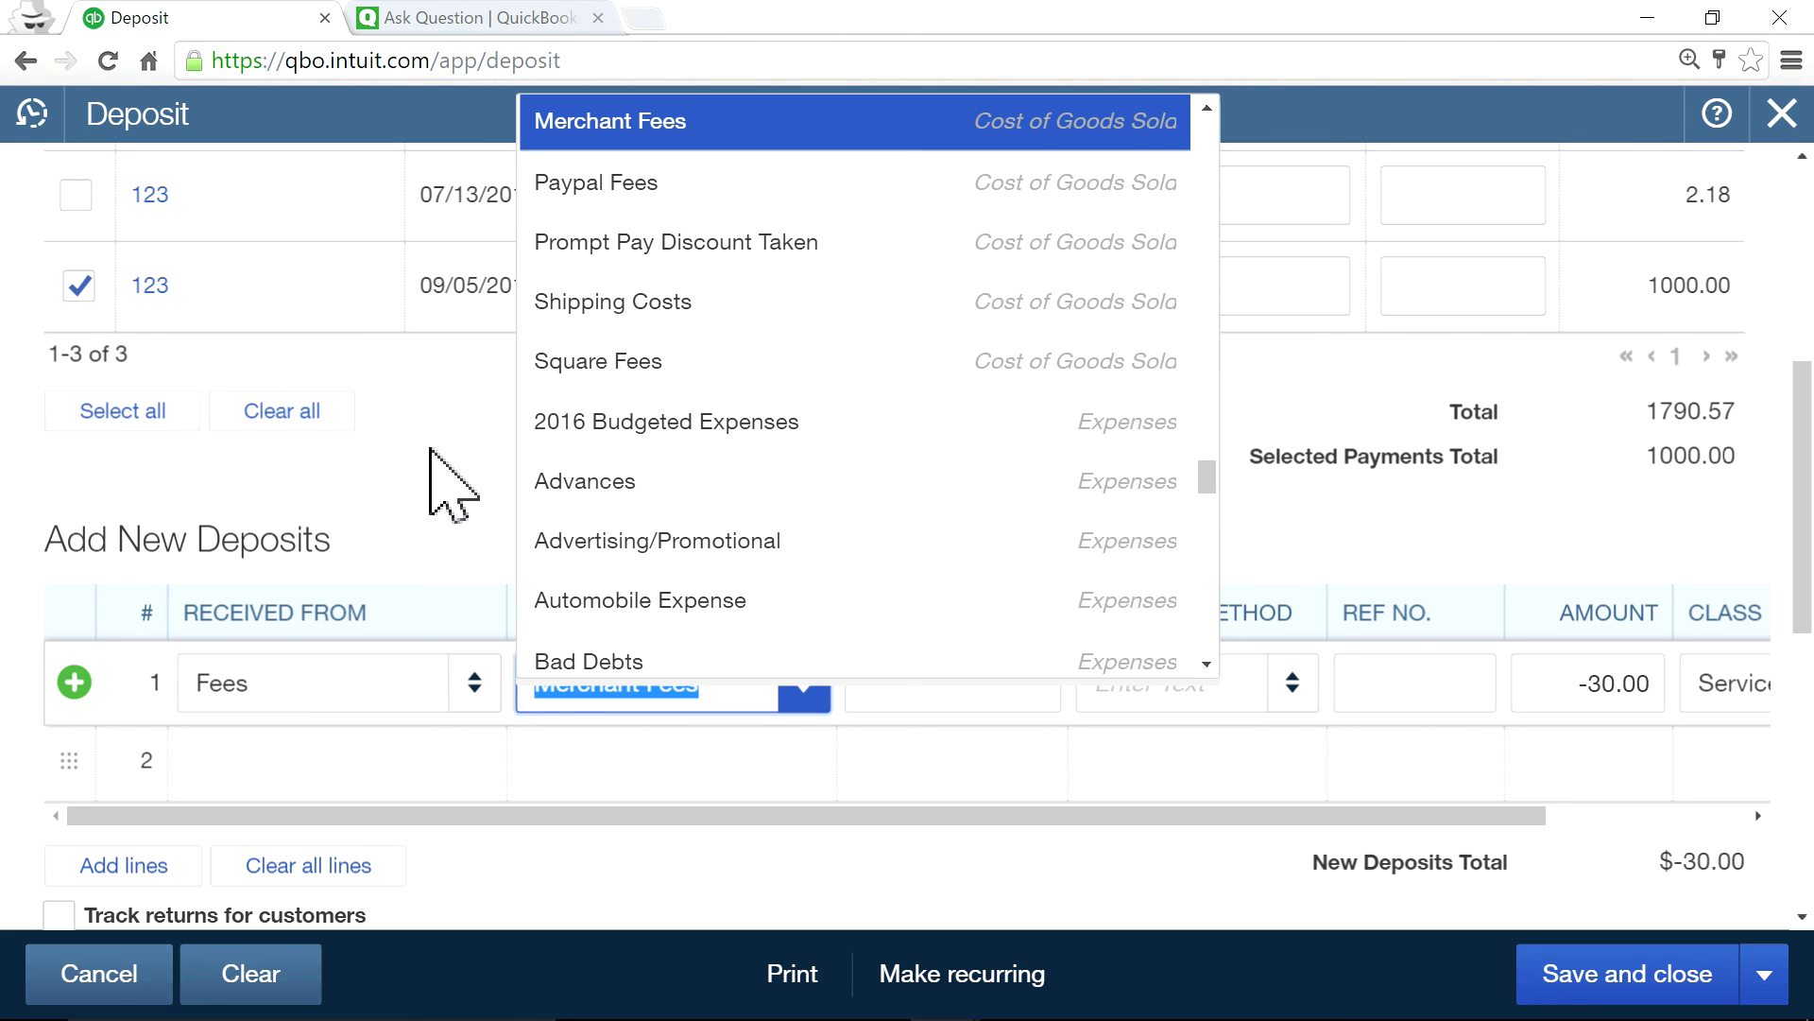
left_click(426, 462)
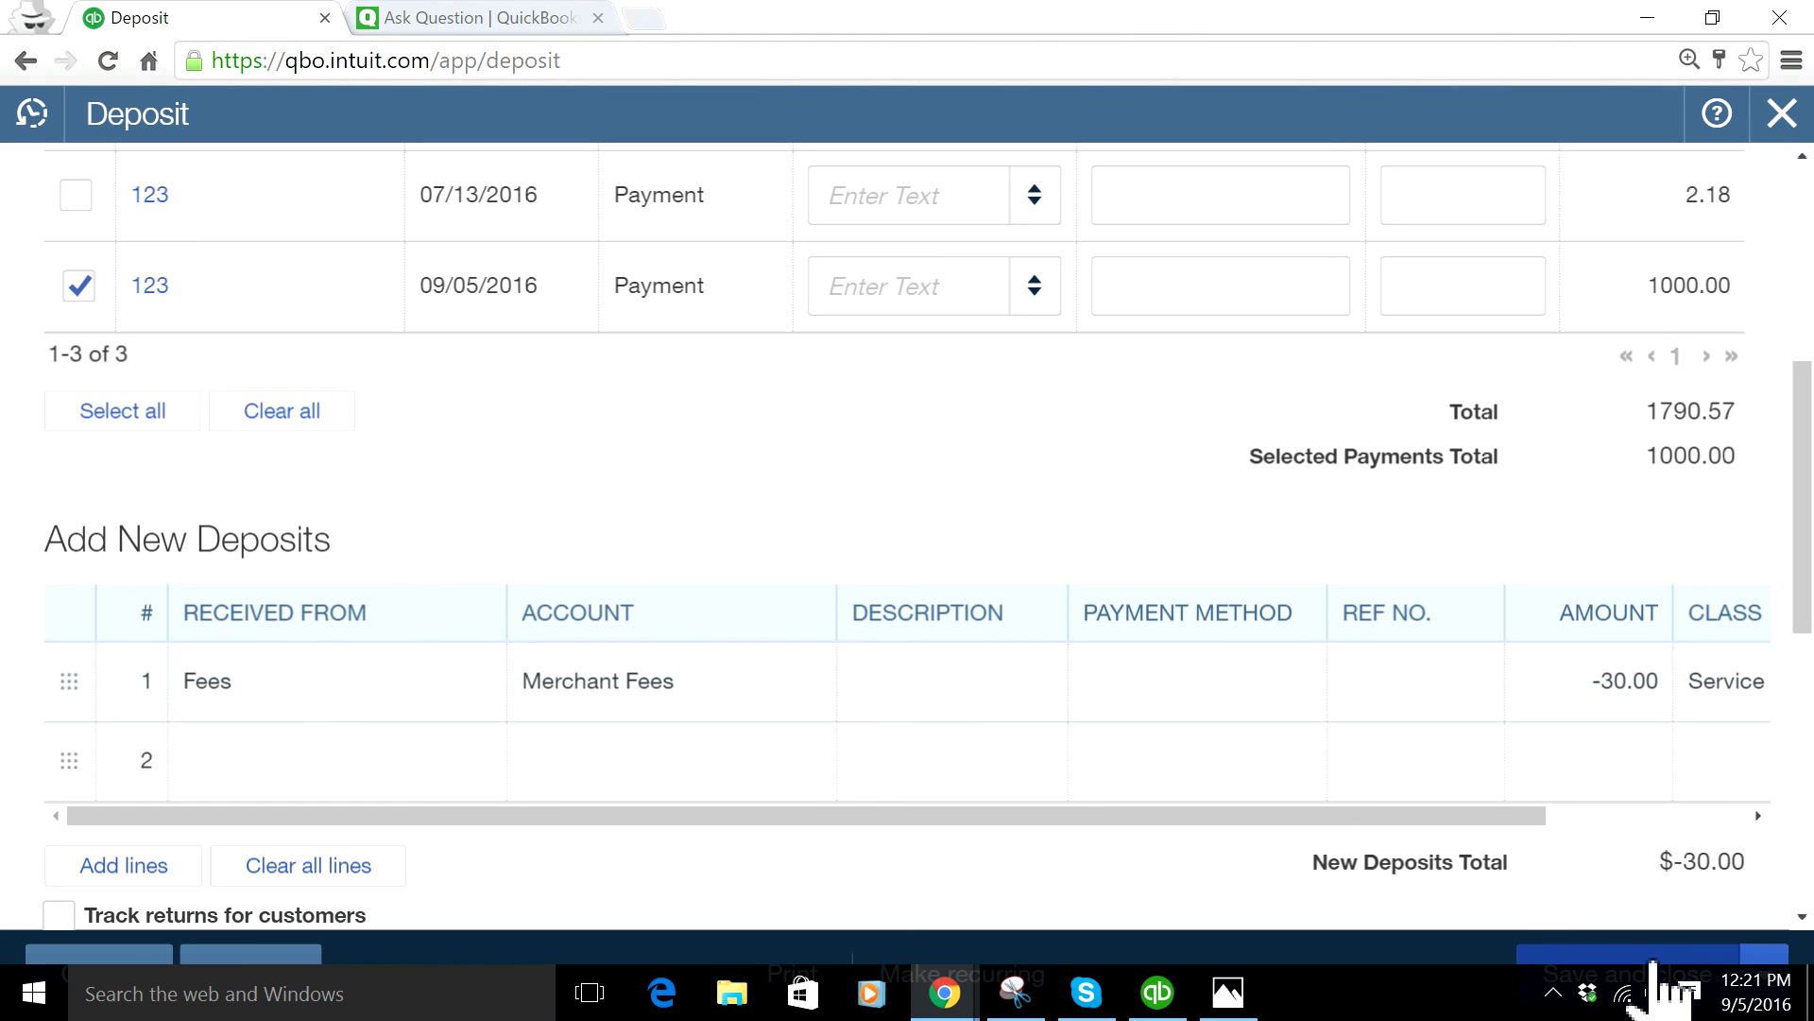
left_click(1625, 983)
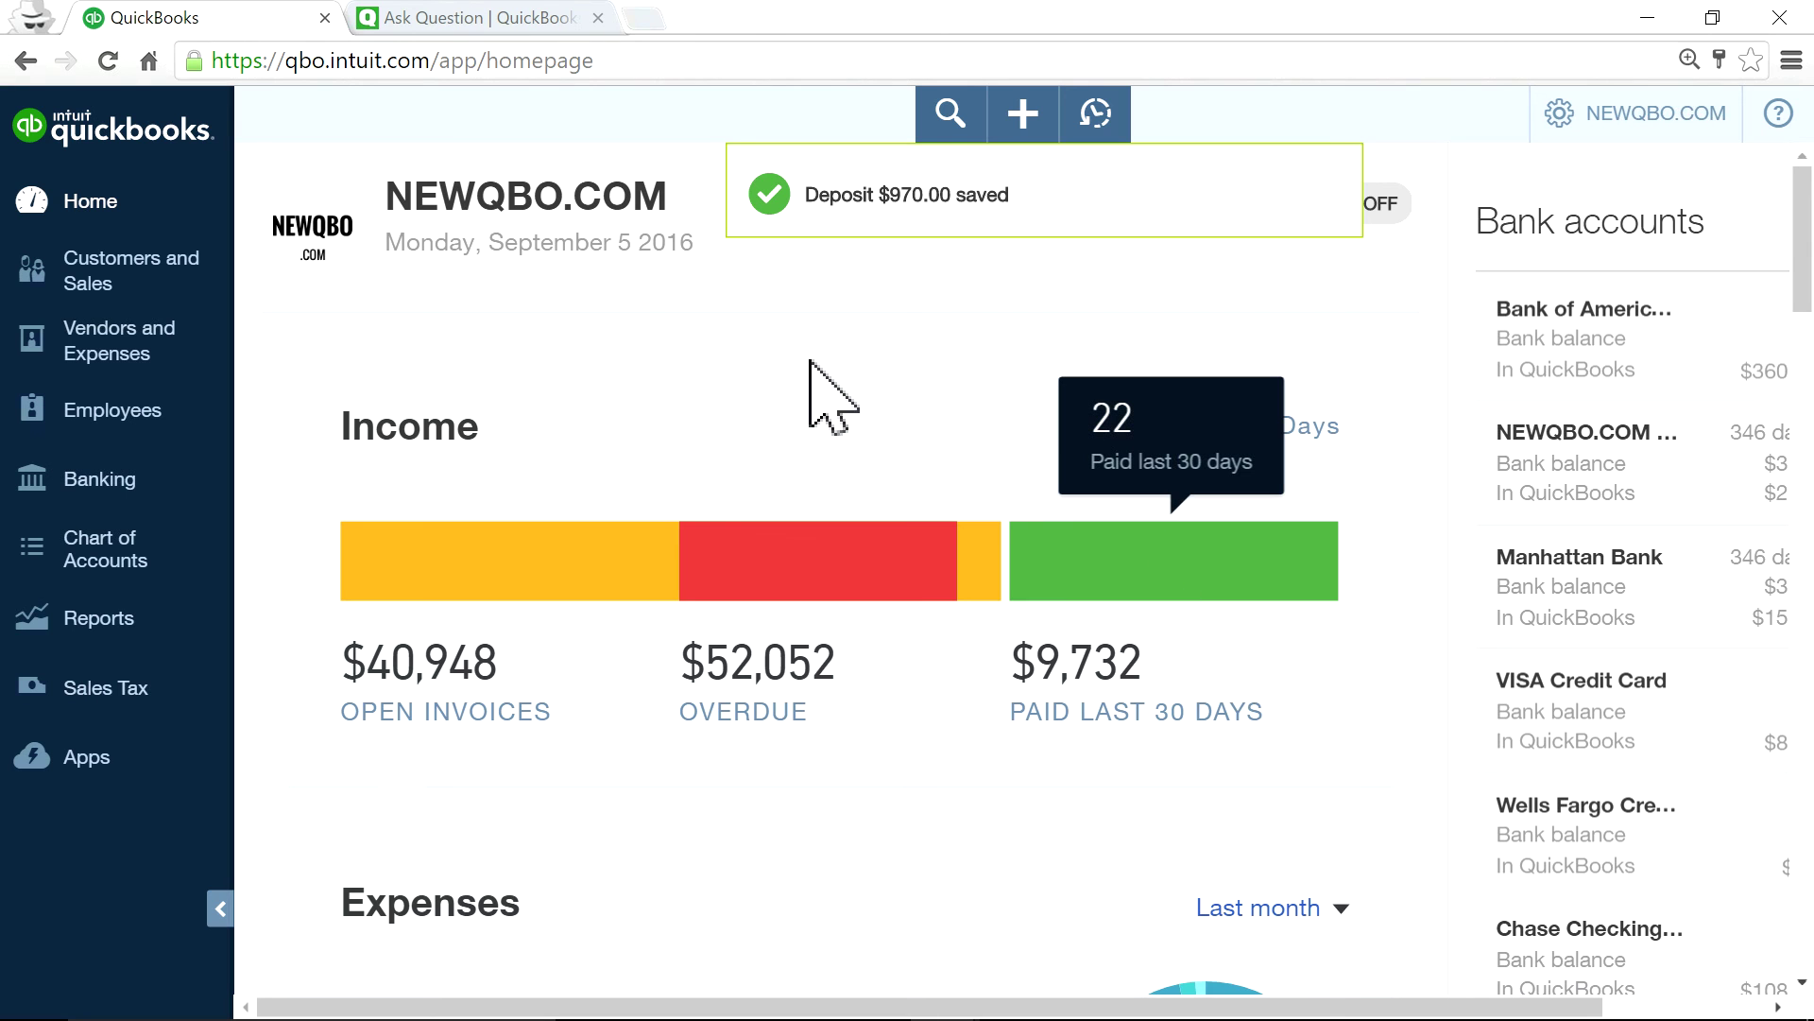
Return to the NewQBO.com blog tab and go to its Consulting page
left_click(468, 20)
mouse_move(728, 625)
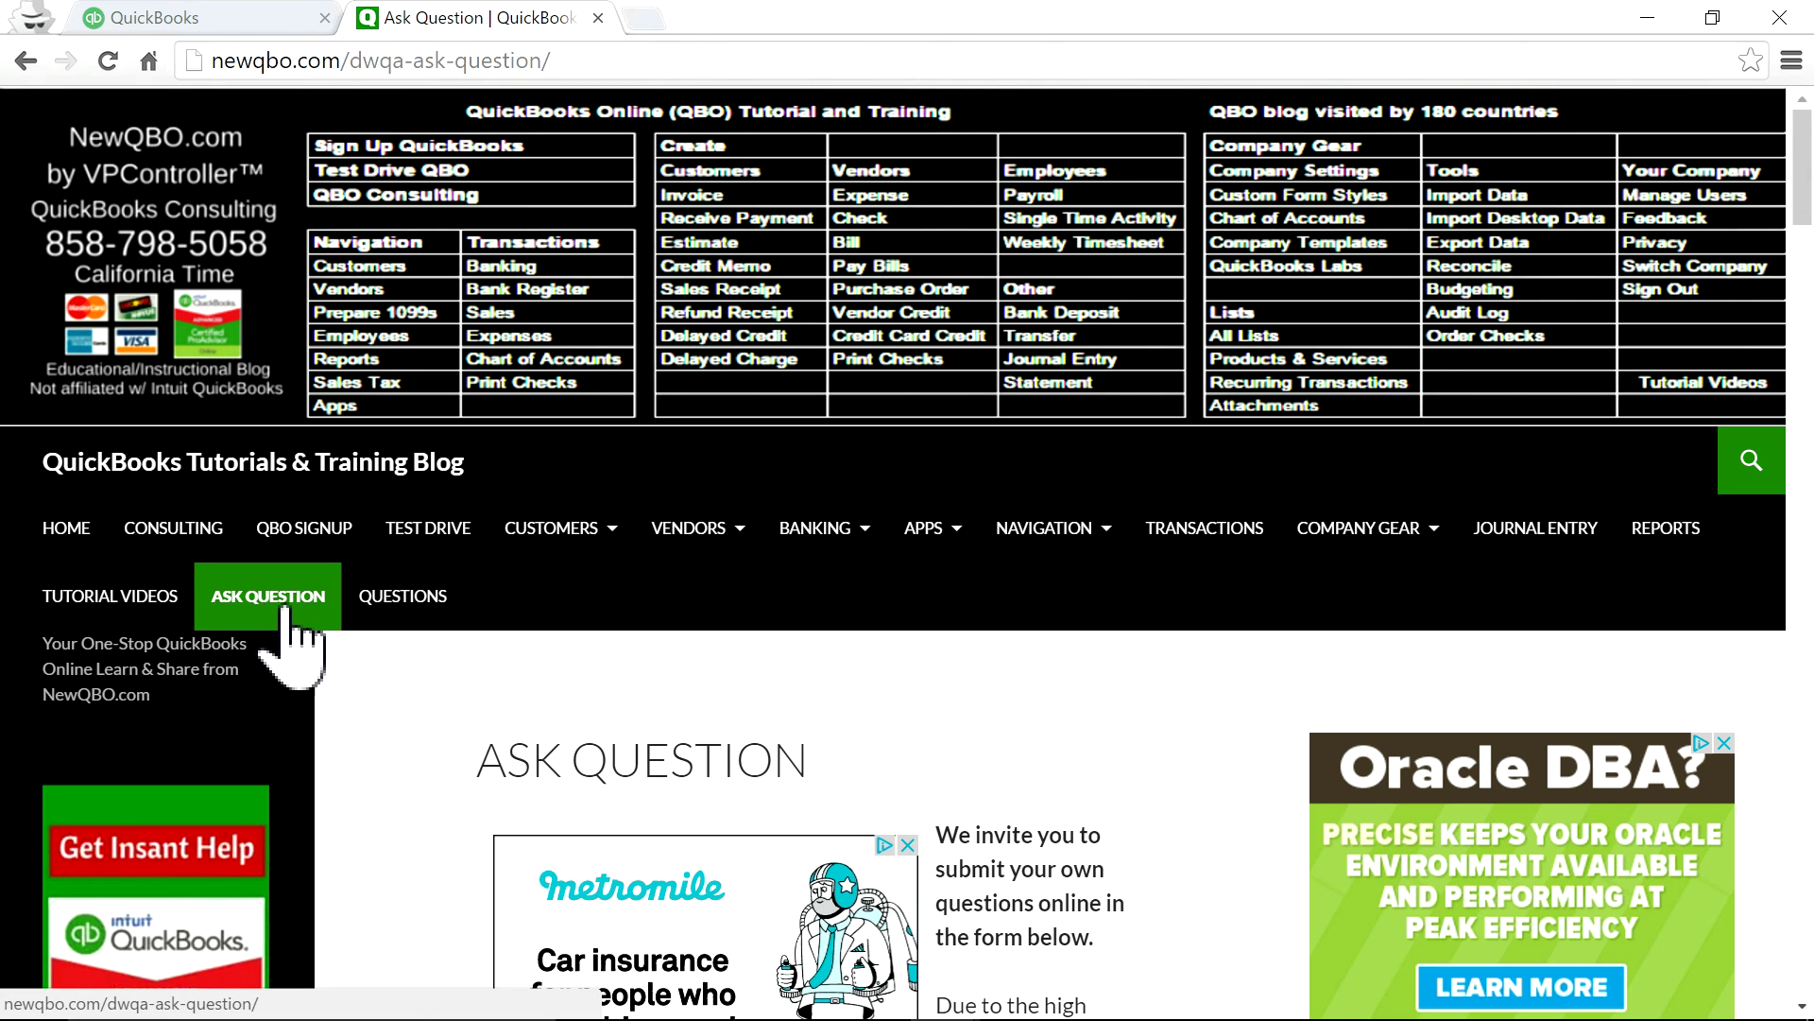
left_click(174, 529)
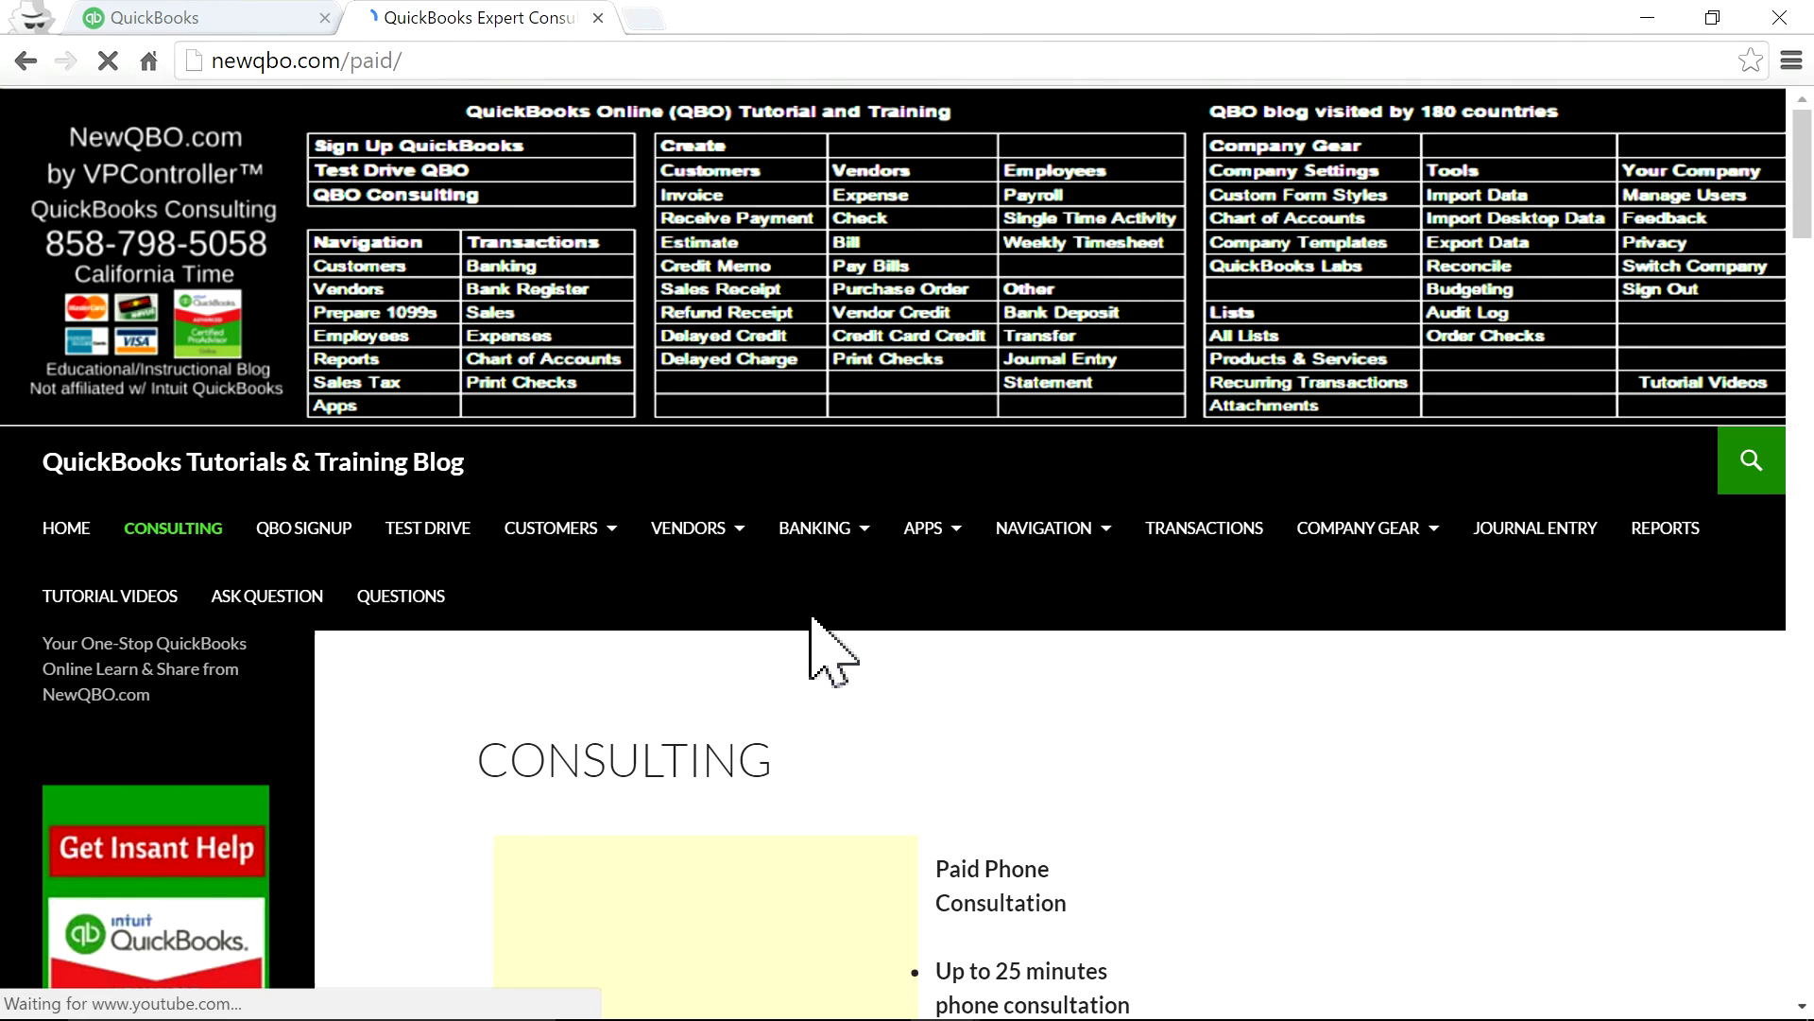